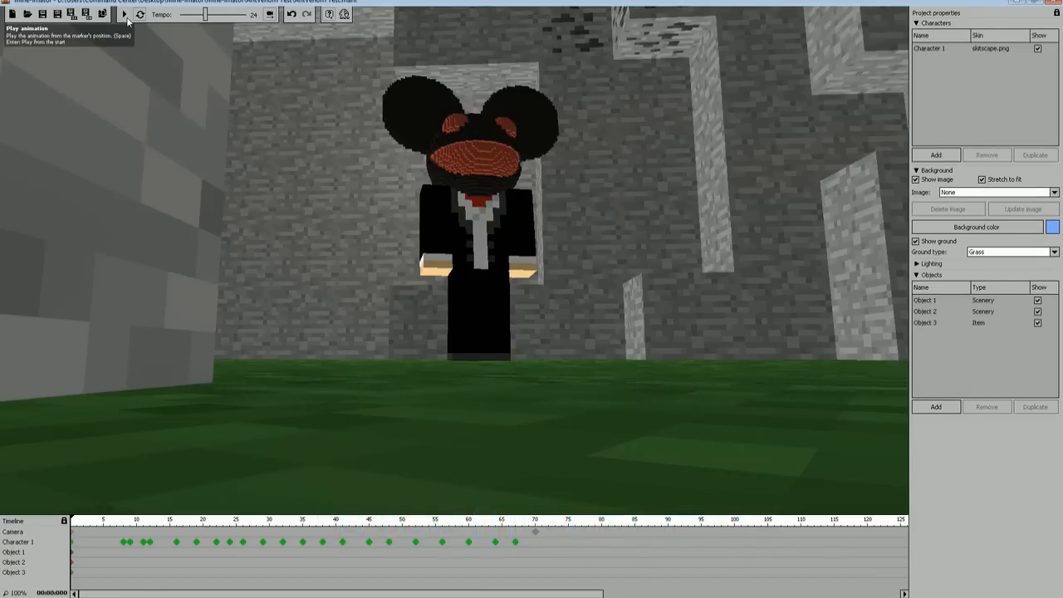
Step: Play back the animation from the start, pause it partway, and resume it to the end
click(126, 18)
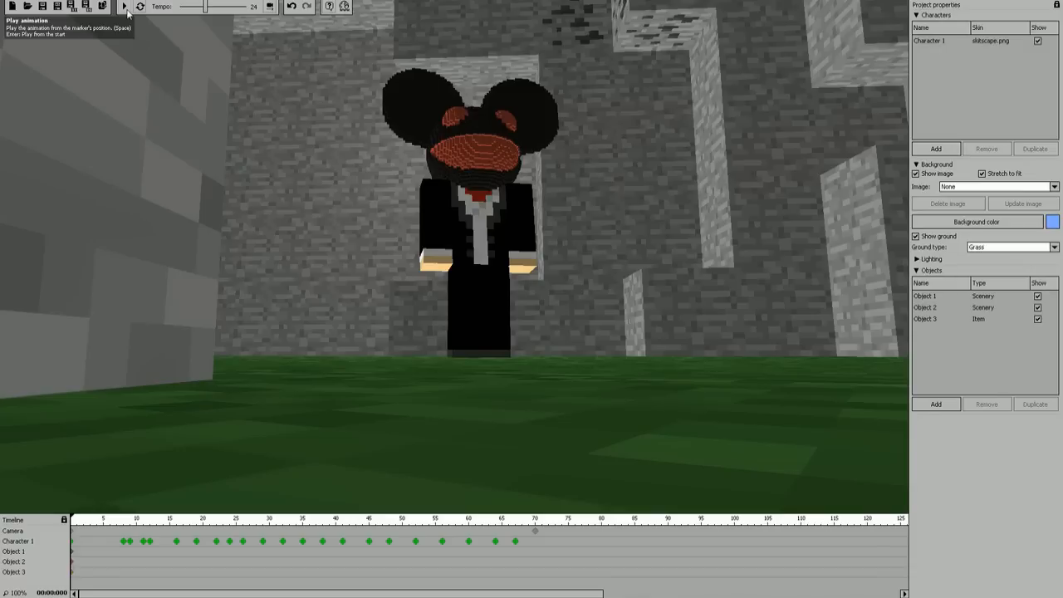
click(124, 7)
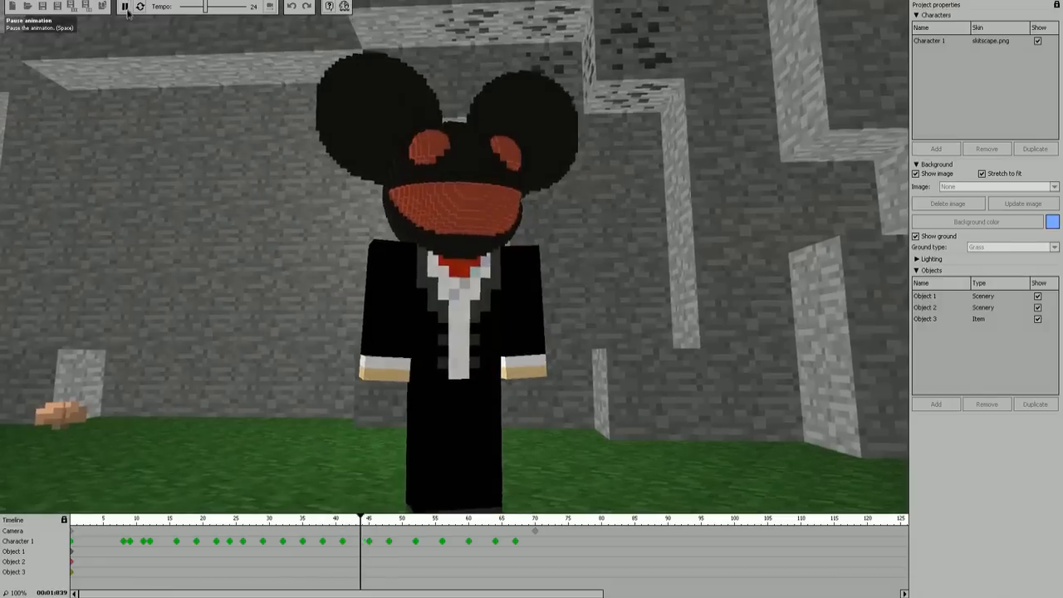
click(124, 7)
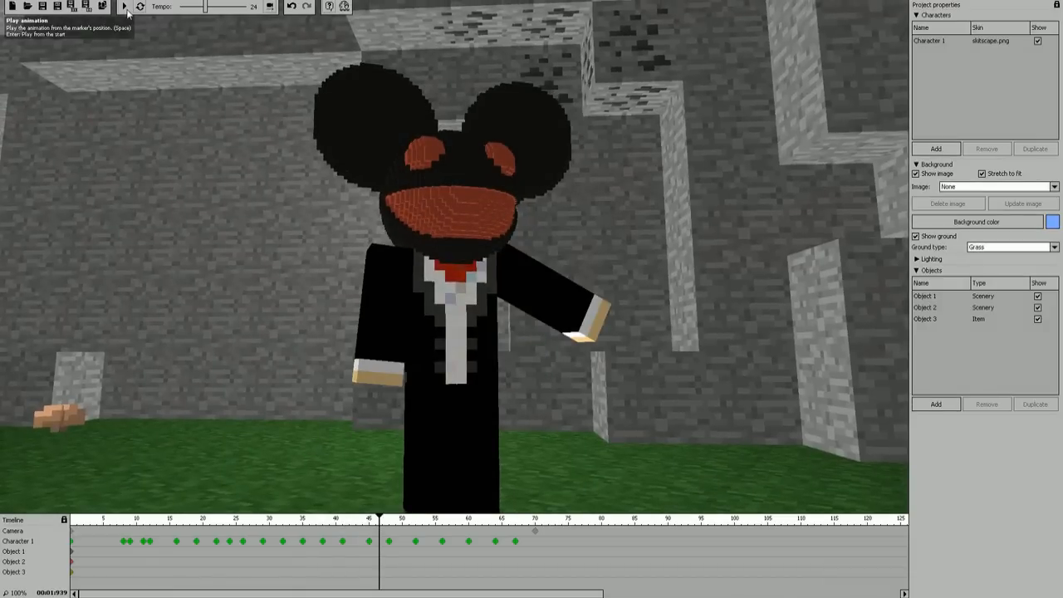
click(125, 8)
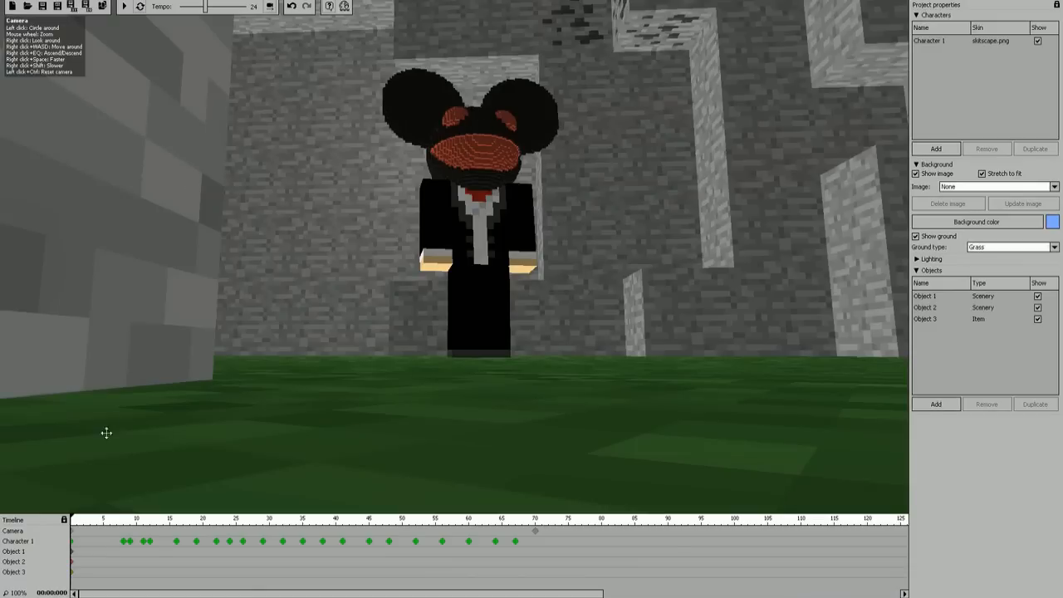
Step: Disable the automatic camera movements and play the animation, pausing at about frame 58
right_drag(498, 283, 472, 300)
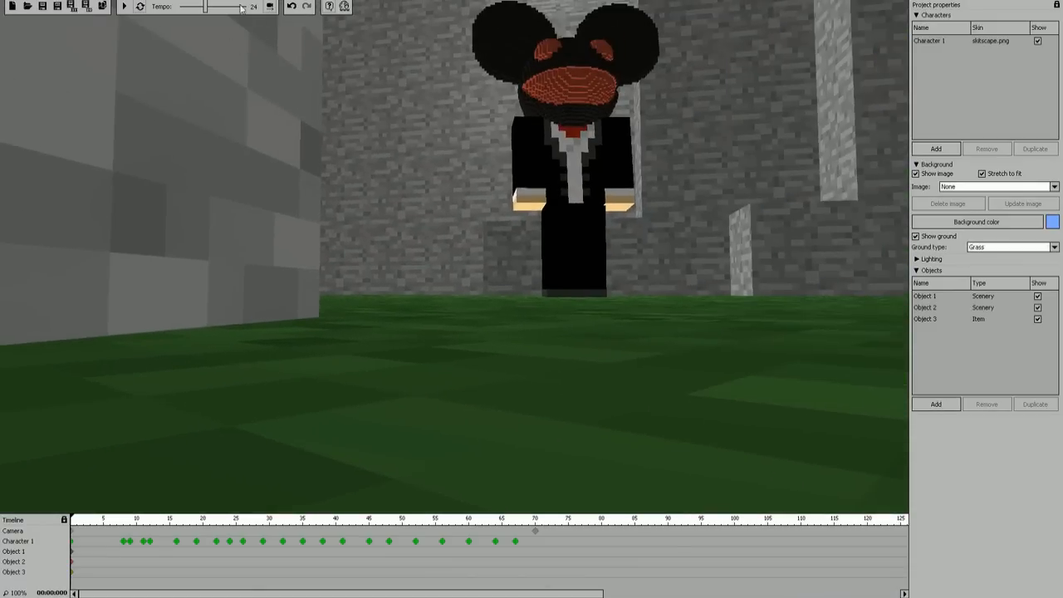
click(270, 6)
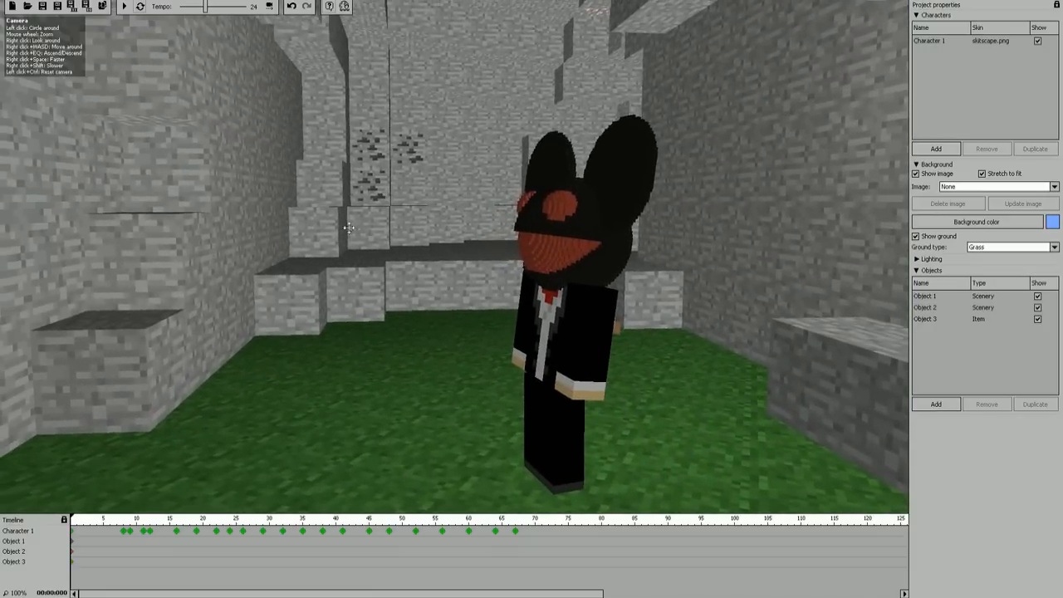
click(124, 7)
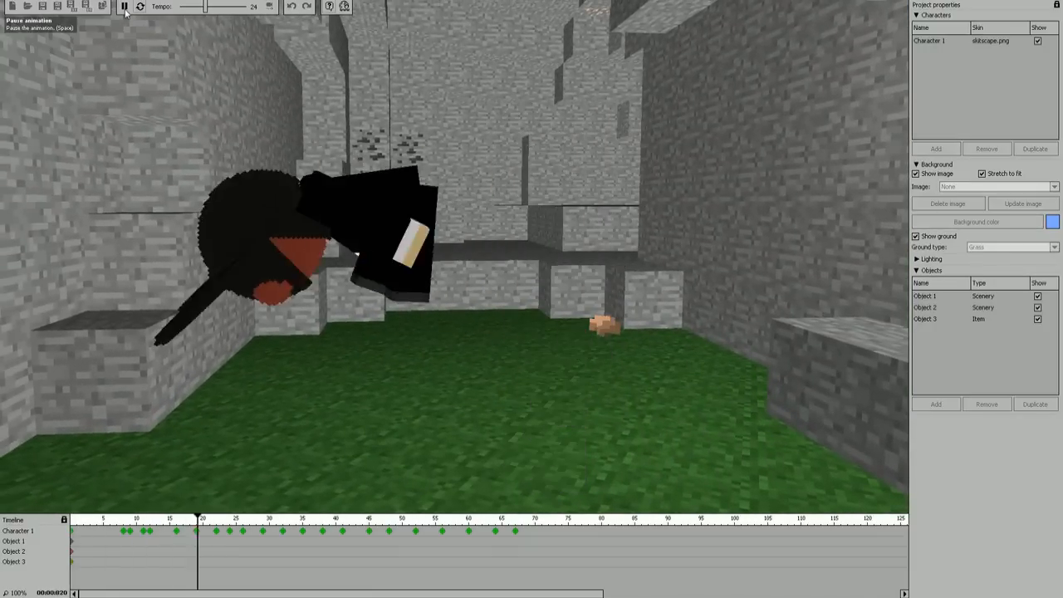
click(126, 12)
Step: Fly the free camera around the waving character and the stone scenery to examine the scene from different angles
mouse_move(500, 254)
mouse_down()
mouse_move(573, 254)
mouse_move(501, 254)
mouse_up()
key(w)
mouse_move(455, 257)
right_down()
mouse_move(332, 270)
mouse_move(499, 257)
mouse_move(511, 237)
mouse_move(519, 256)
mouse_move(433, 261)
mouse_move(454, 255)
right_up()
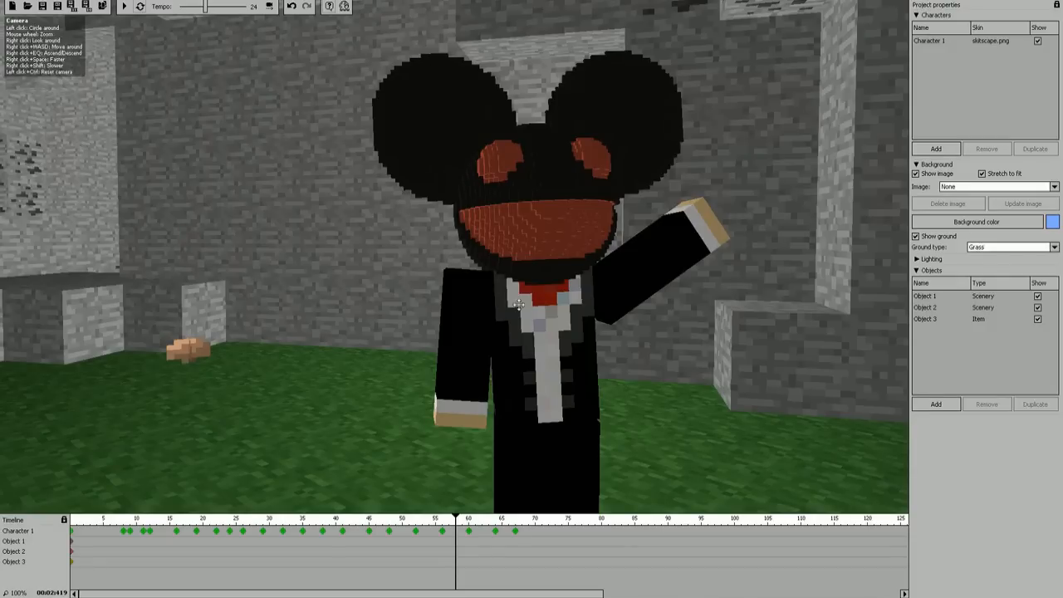
right_drag(362, 78, 455, 258)
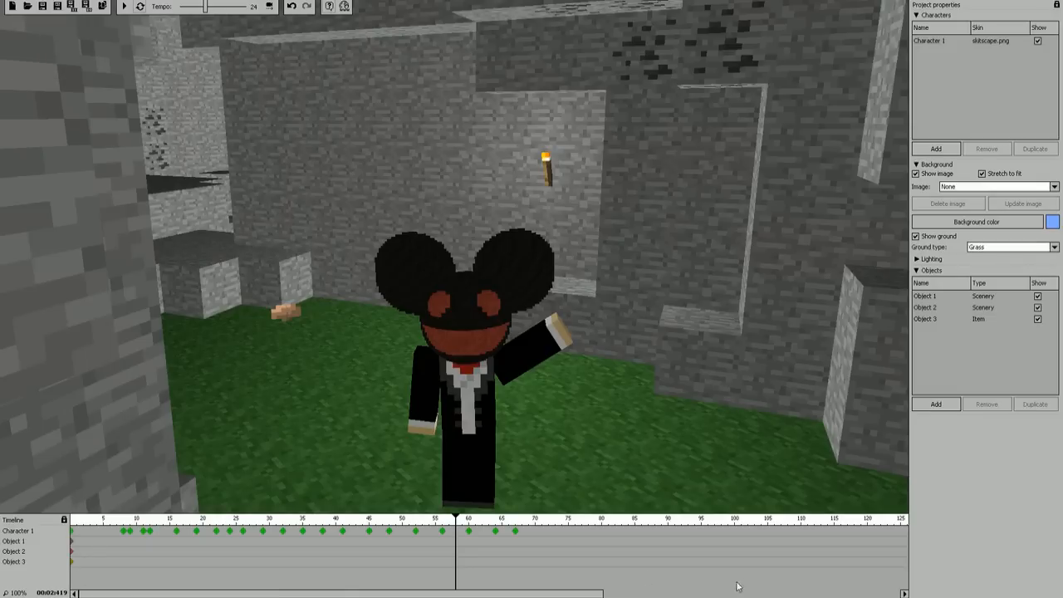
right_drag(702, 348, 702, 348)
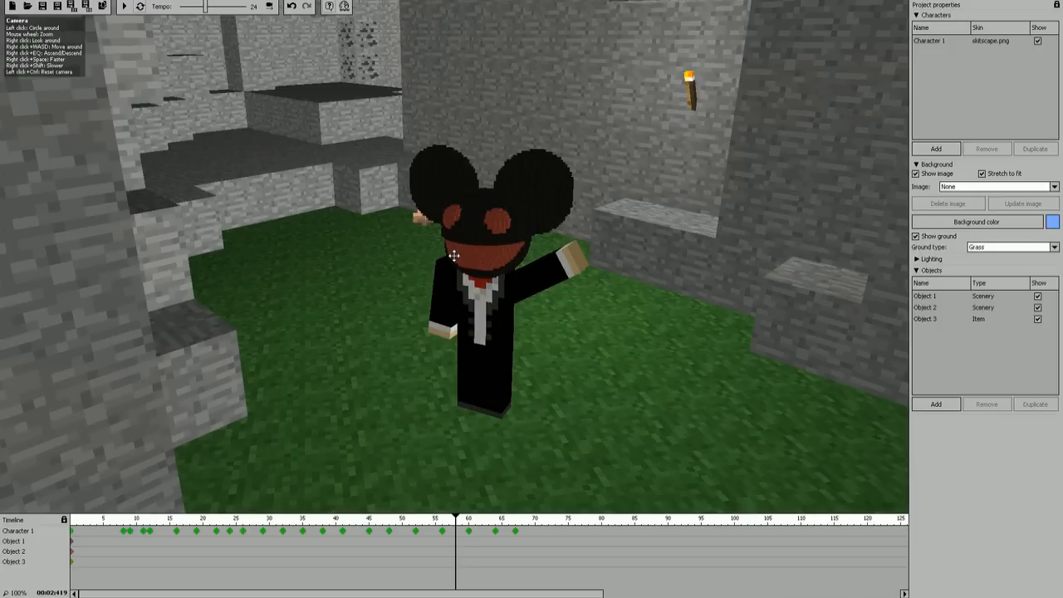
right_drag(467, 227, 241, 217)
key(s)
key(a)
key(w)
key(w)
key(w)
key(s)
key(w)
right_drag(141, 236, 163, 270)
key(w)
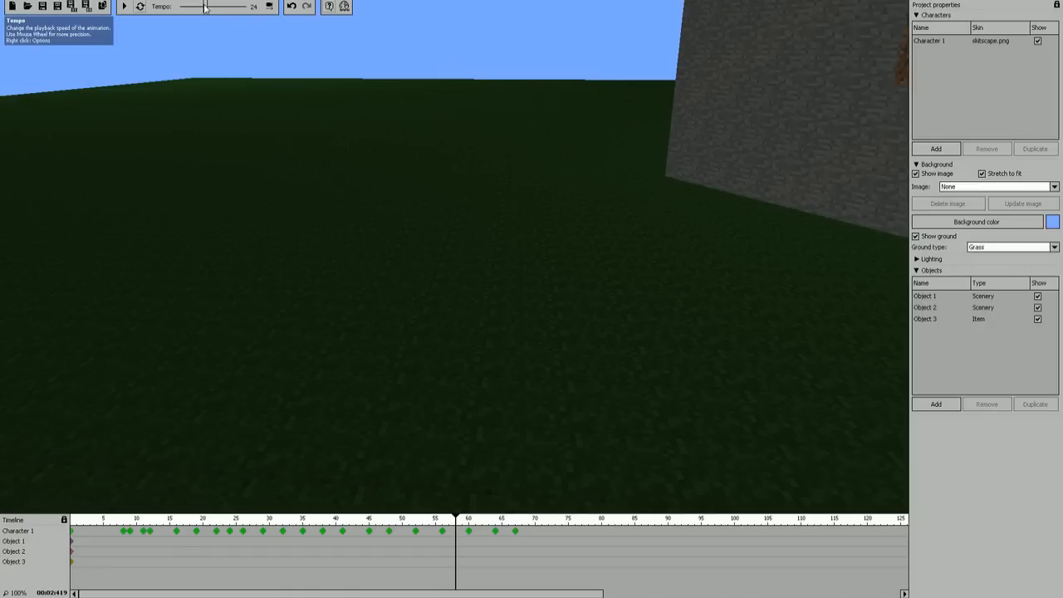
Step: Re-enable the automatic camera movements and toggle the help tips
click(270, 9)
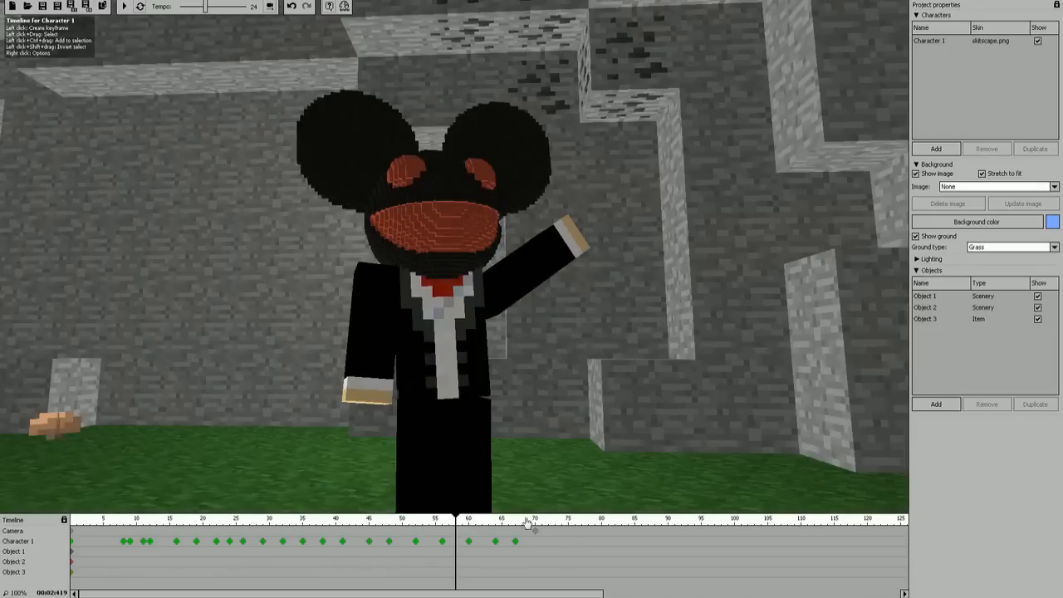
click(328, 9)
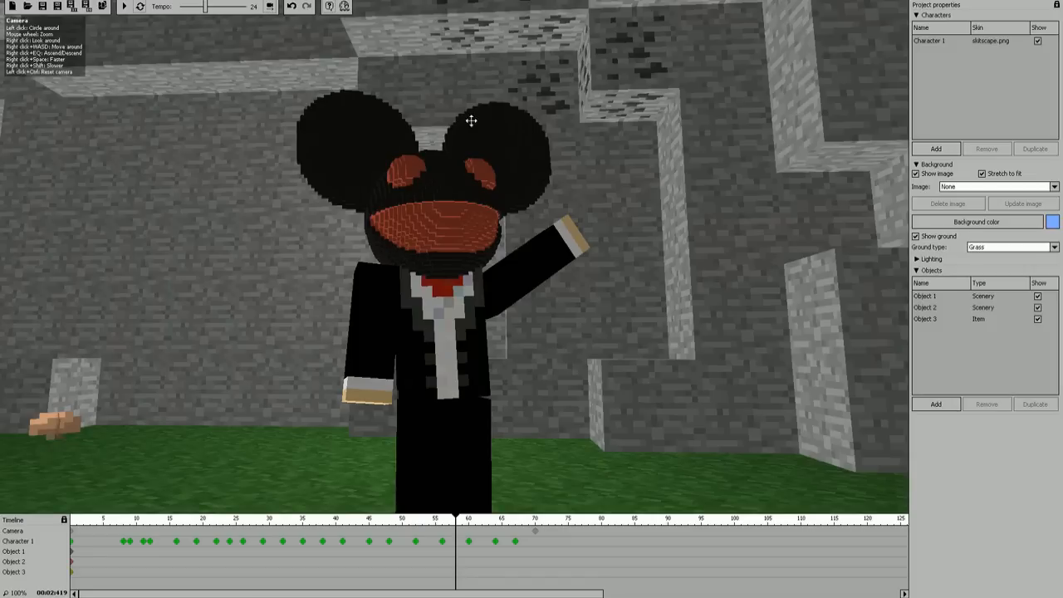
Step: Examine the outer stone and dirt wall of the scenery from different camera positions
key(s)
right_drag(525, 177, 453, 150)
key(s)
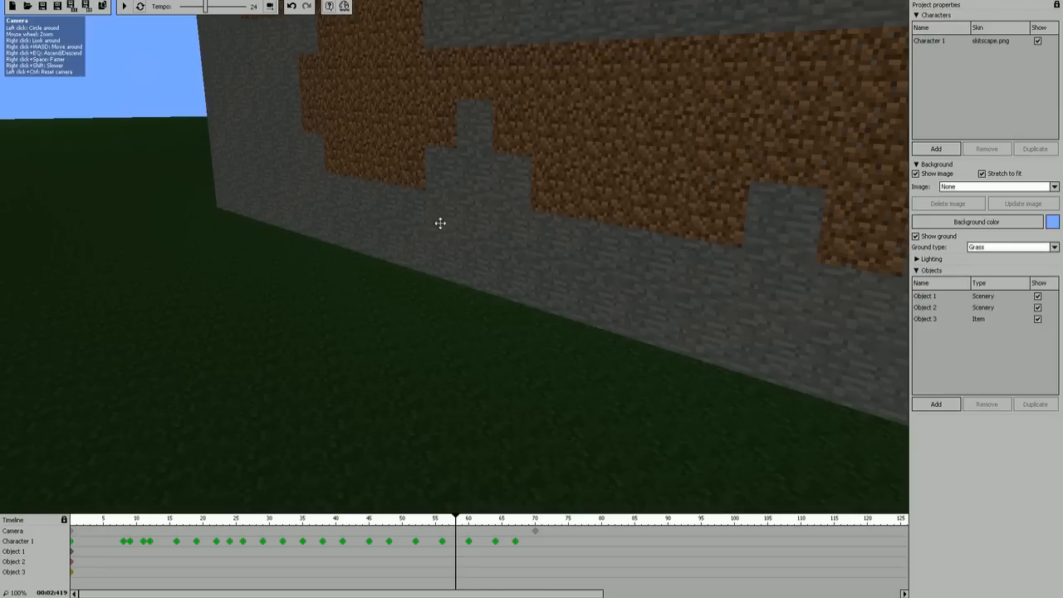
drag(471, 238, 448, 202)
right_drag(448, 202, 1059, 275)
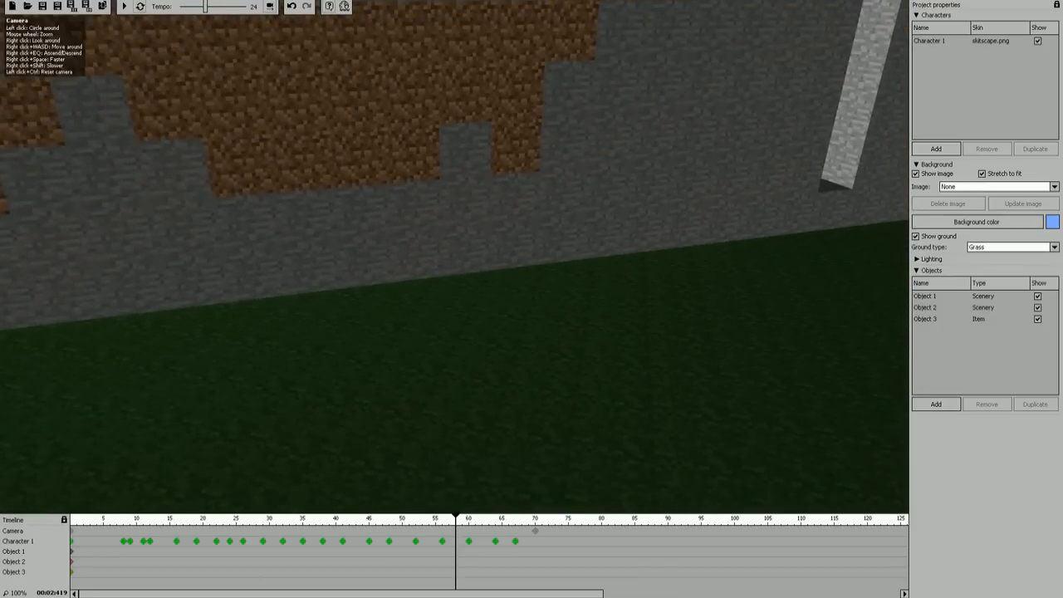
right_drag(454, 283, 282, 108)
mouse_move(454, 258)
right_down()
mouse_move(241, 245)
mouse_move(158, 291)
mouse_move(357, 286)
mouse_move(249, 241)
mouse_move(75, 224)
mouse_move(374, 278)
mouse_move(474, 258)
mouse_move(457, 258)
mouse_move(484, 245)
mouse_move(444, 257)
right_up()
key(w)
key(a)
key(s)
key(d)
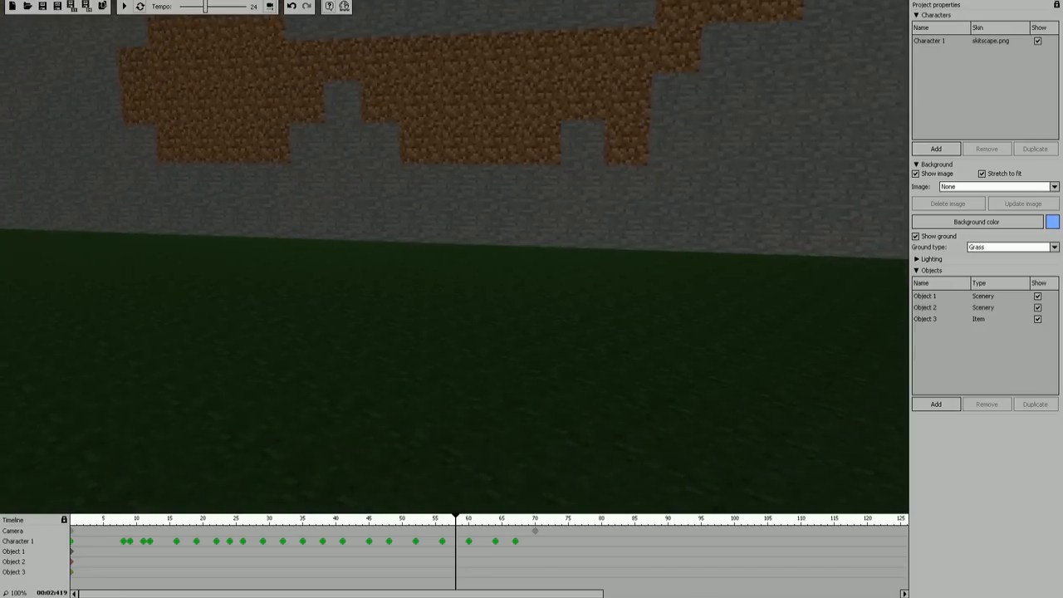
key(s)
mouse_move(454, 258)
right_down()
mouse_move(461, 239)
mouse_move(450, 239)
mouse_move(477, 250)
mouse_move(439, 252)
mouse_move(455, 256)
mouse_move(441, 257)
mouse_move(449, 274)
mouse_move(435, 269)
mouse_move(467, 246)
right_up()
key(d)
key(w)
key(d)
key(s)
key(w)
key(w)
key(s)
key(s)
key(s)
key(w)
key(s)
right_drag(343, 197, 399, 236)
key(s)
key(w)
key(s)
right_drag(727, 241, 717, 247)
key(s)
right_drag(455, 255, 453, 255)
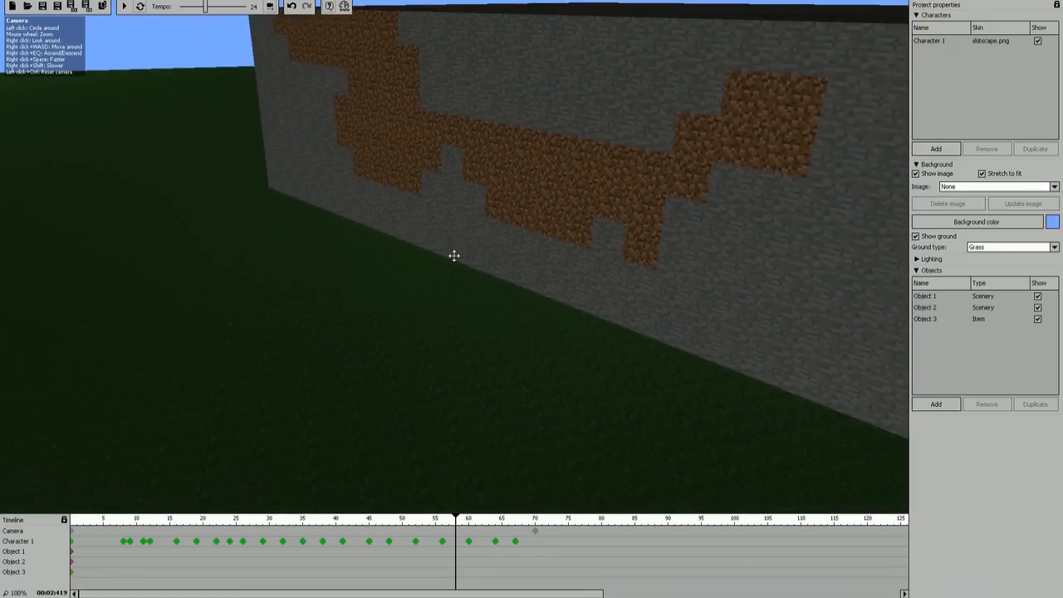
Step: Create a new animation, saving the changes made in AntVenom Test.mani
click(12, 6)
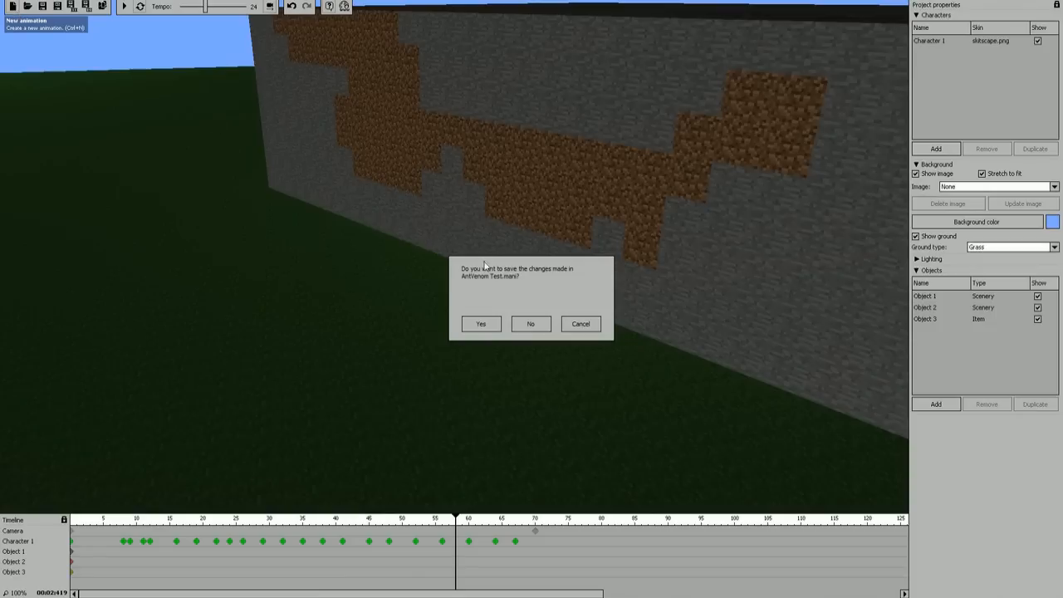
click(484, 327)
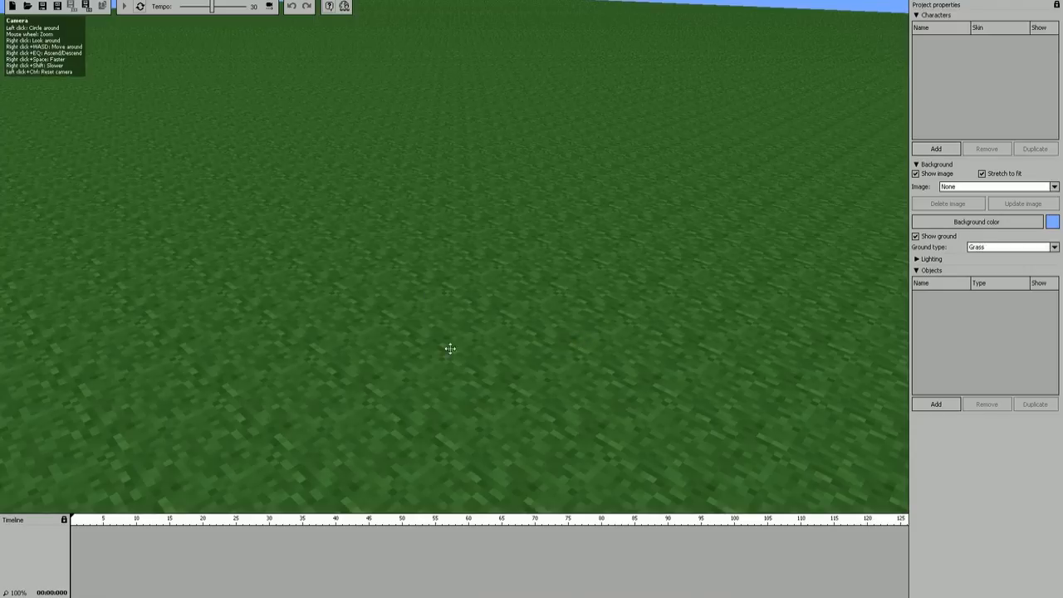
mouse_move(480, 175)
right_down()
mouse_move(481, 124)
mouse_move(481, 173)
right_up()
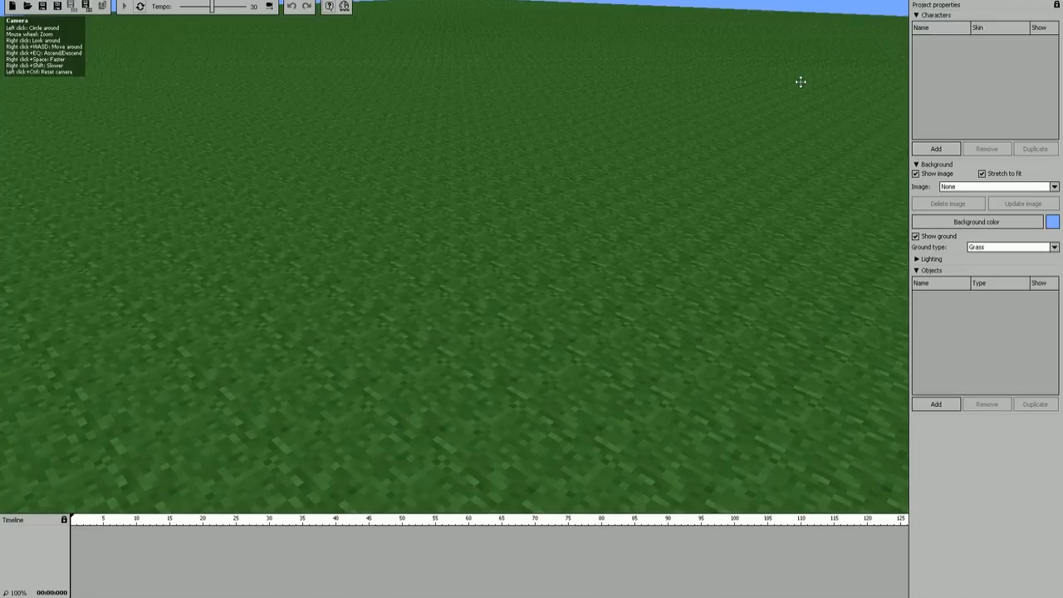
Step: Collapse the character and background settings and expand the lighting settings to view the ambient lights
click(919, 16)
right_drag(735, 117, 706, 45)
right_drag(440, 208, 490, 301)
click(917, 26)
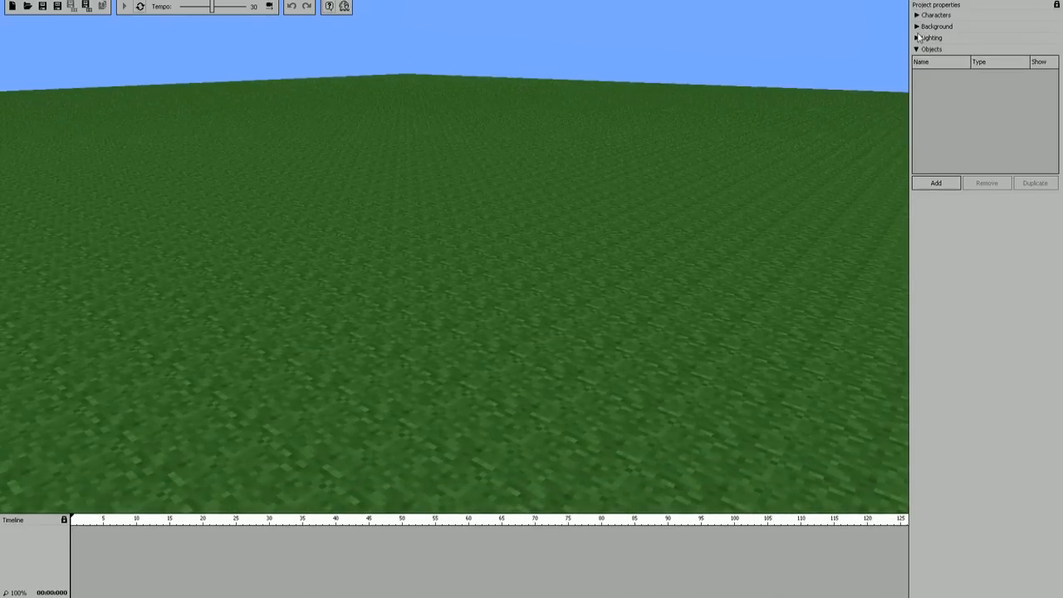
click(918, 37)
right_drag(499, 249, 506, 291)
right_drag(444, 249, 454, 256)
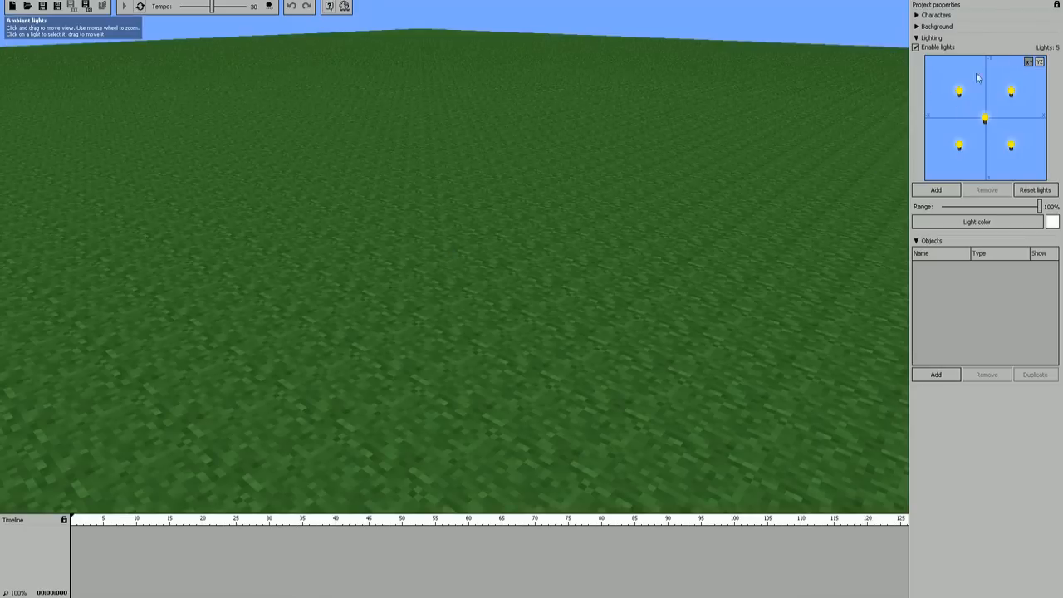
right_drag(790, 271, 770, 257)
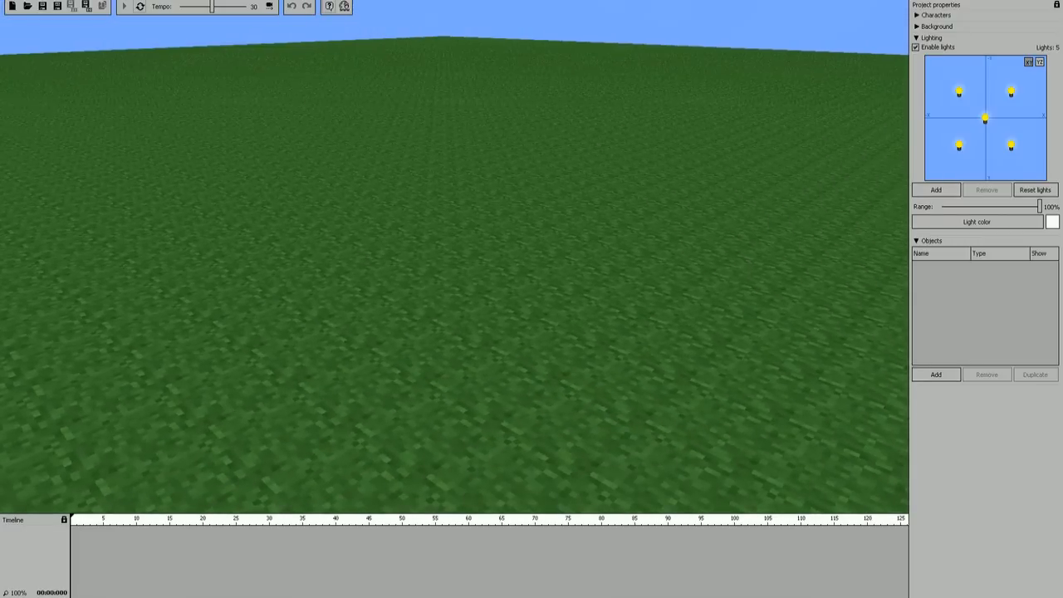
right_drag(400, 266, 454, 267)
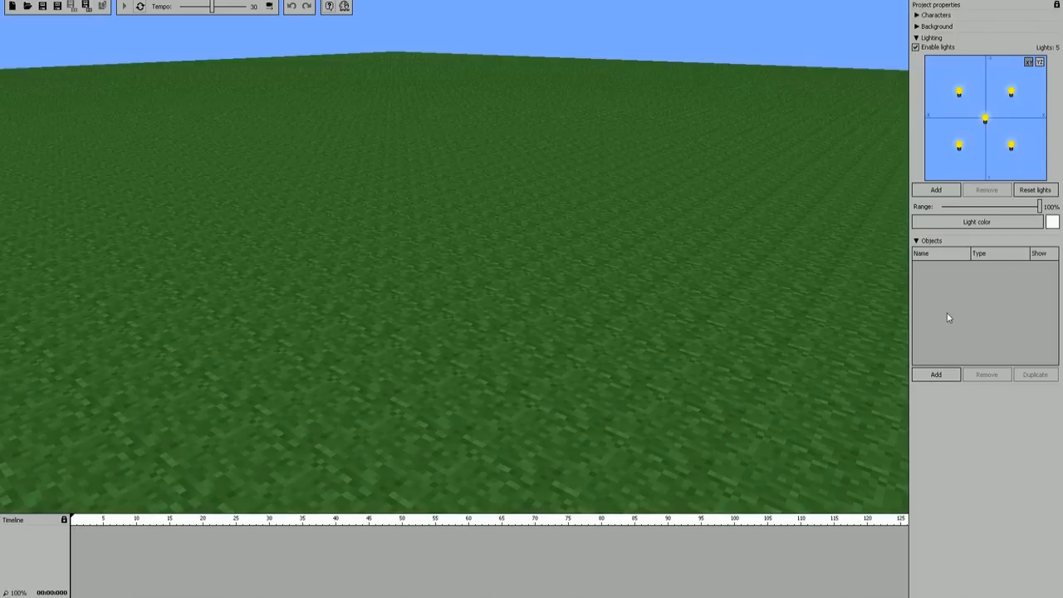
Step: Add a new character to the empty grass scene
click(919, 16)
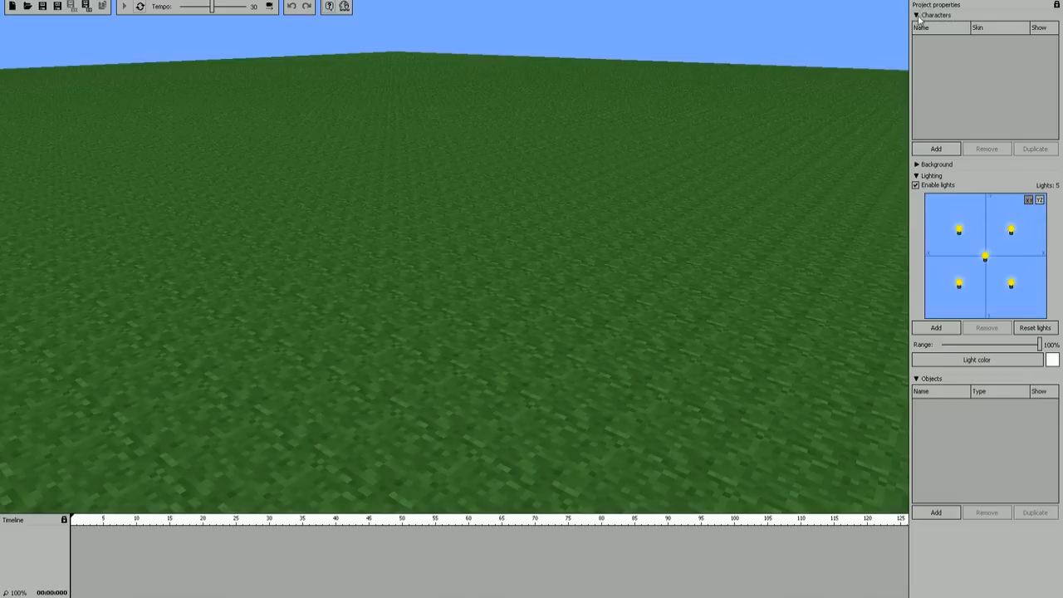
click(943, 152)
drag(666, 275, 747, 320)
scroll(454, 256, up, 3)
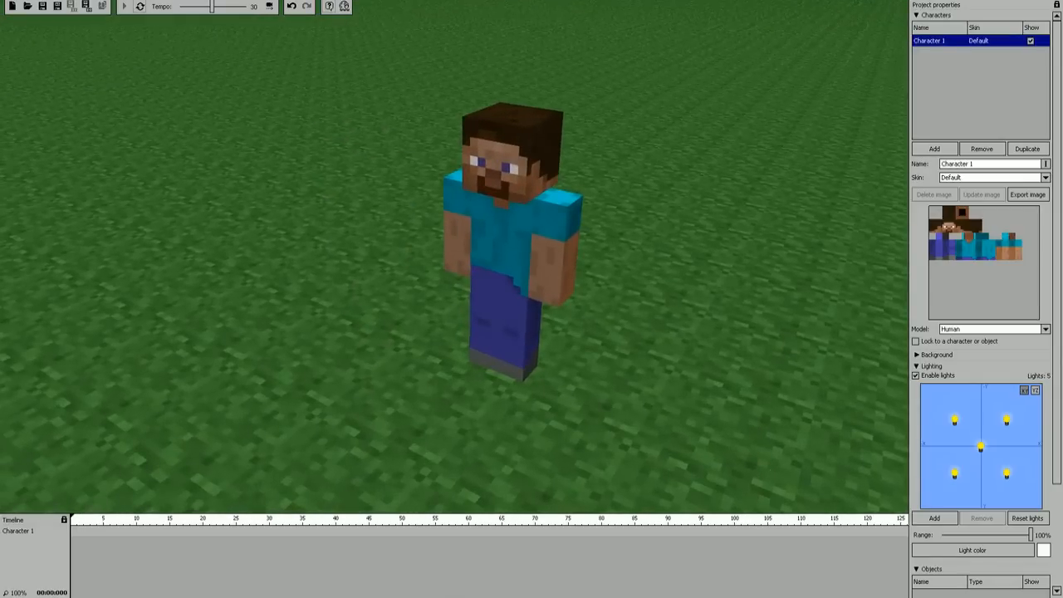
Step: Examine the new character from different distances and angles
scroll(455, 257, down, 2)
right_drag(520, 225, 540, 242)
key(s)
key(w)
right_drag(532, 207, 548, 201)
key(a)
right_drag(441, 254, 466, 257)
key(w)
key(s)
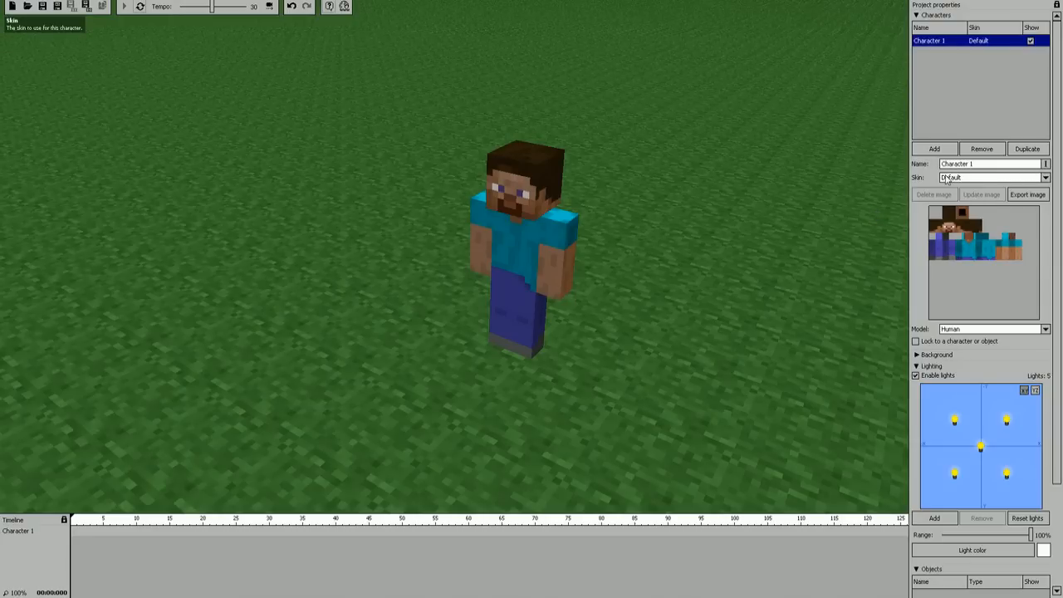
Step: Rename the new character as Steve
click(1019, 164)
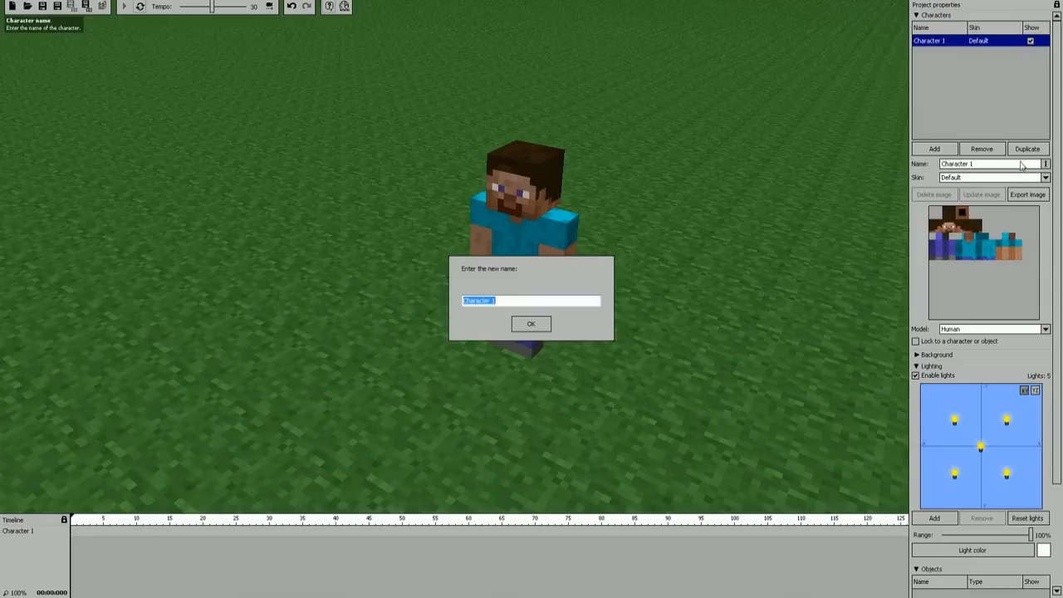
text(Steve)
key(Return)
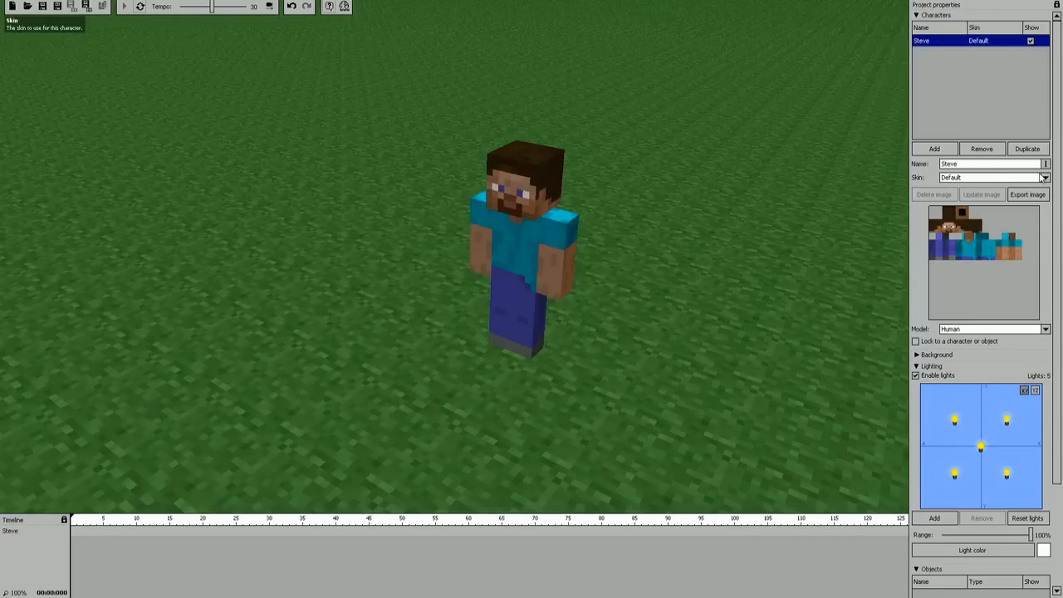
Step: Apply the skin image skitscape.png from the AntVenom Test folder to the character
click(1046, 178)
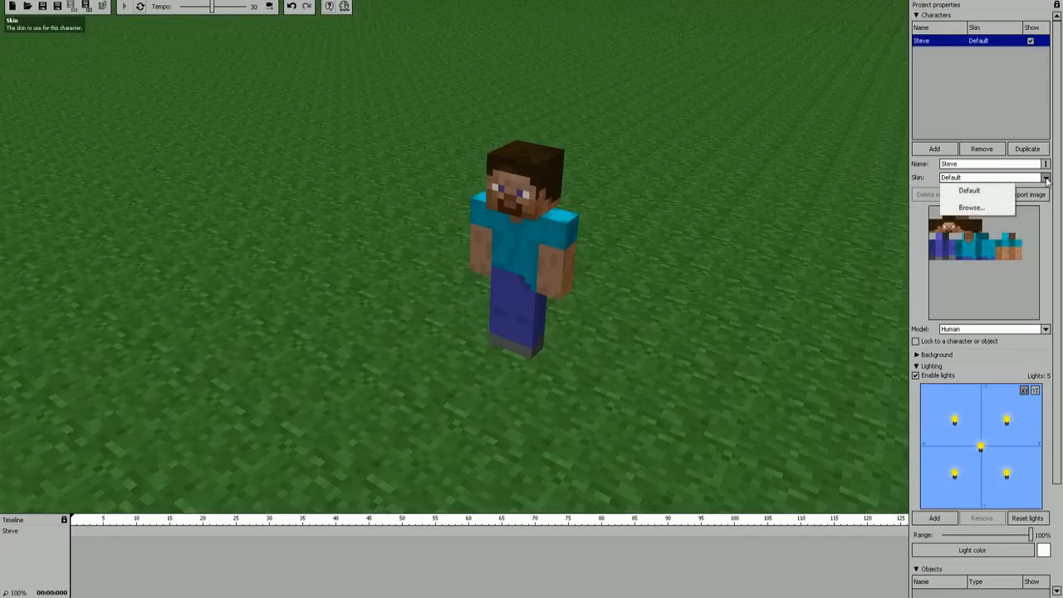
click(970, 207)
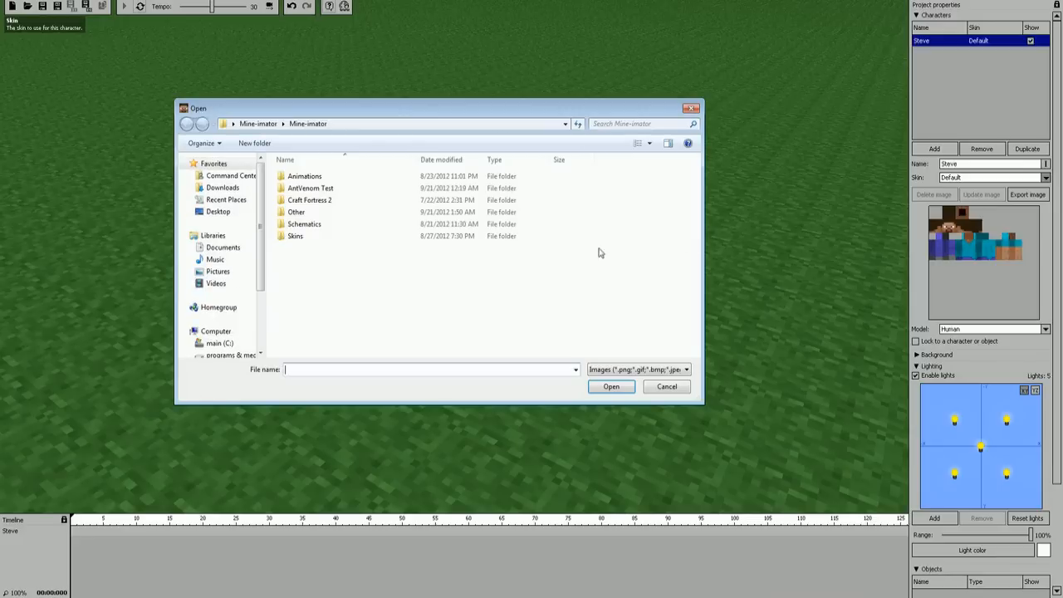
double_click(307, 188)
double_click(363, 188)
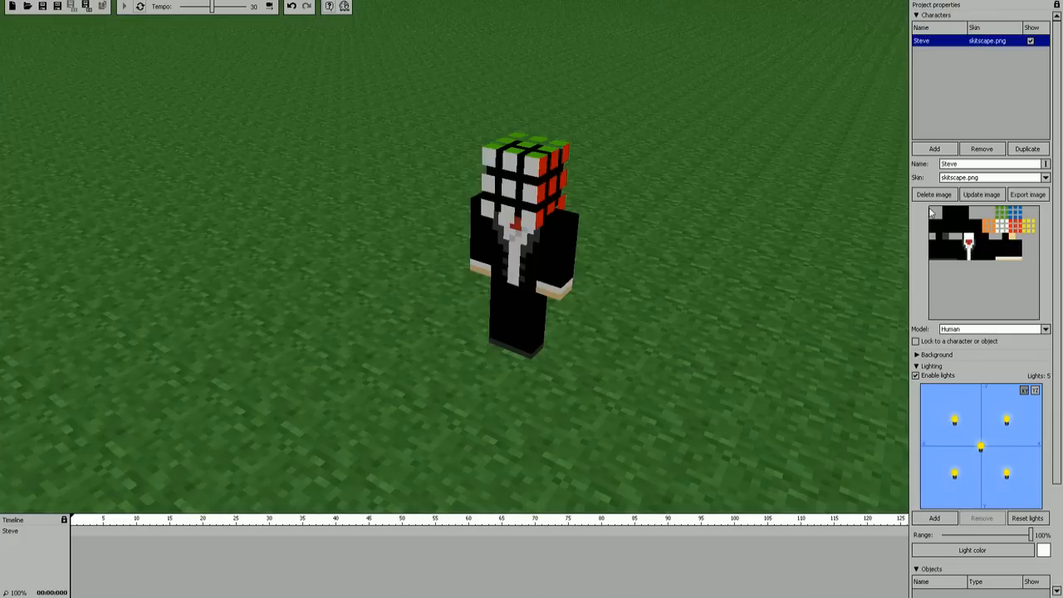
Step: Change the character's model to Wolf and delete its custom skin image
click(1046, 330)
click(972, 287)
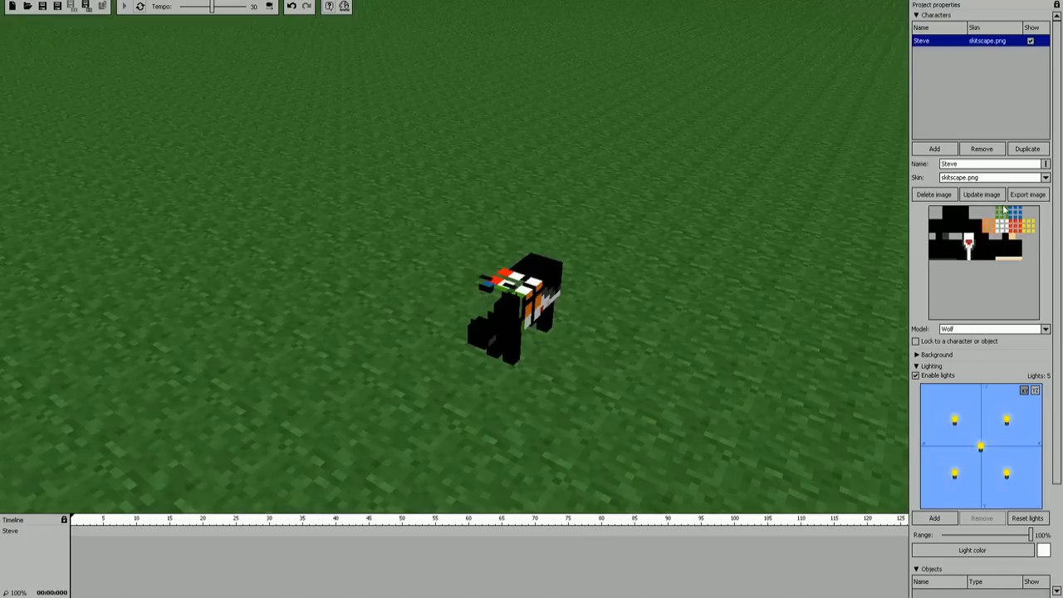
click(946, 197)
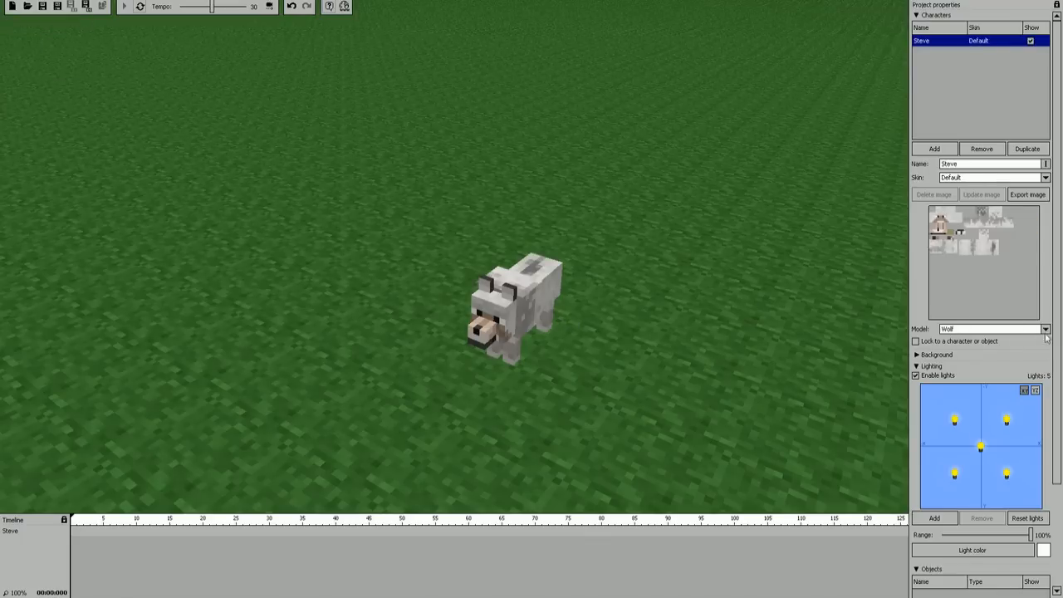
Step: Try the Enderman, Spider and Creeper models on the Steve character
click(1034, 331)
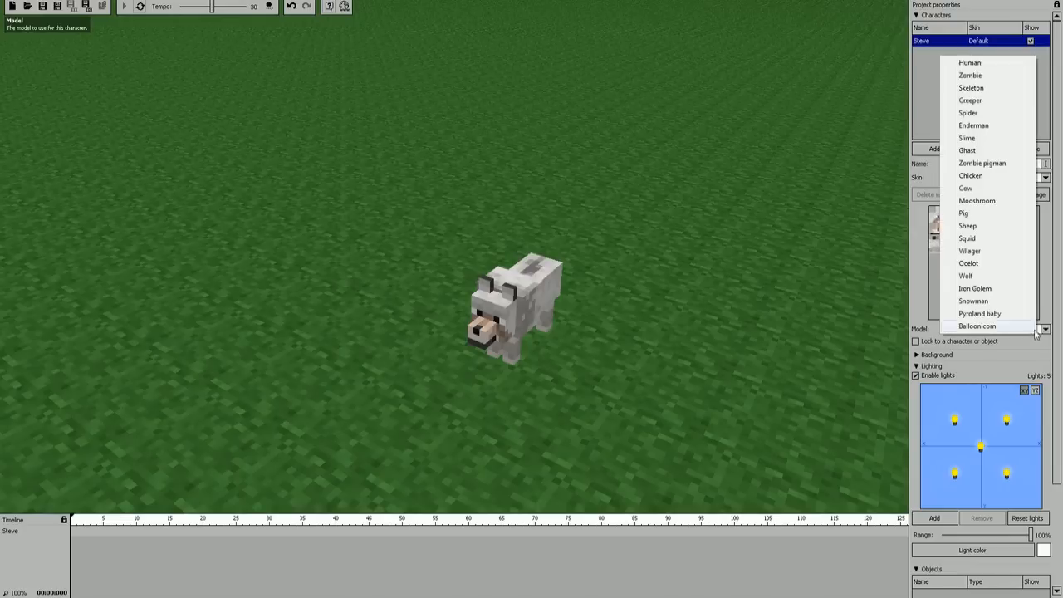
click(965, 127)
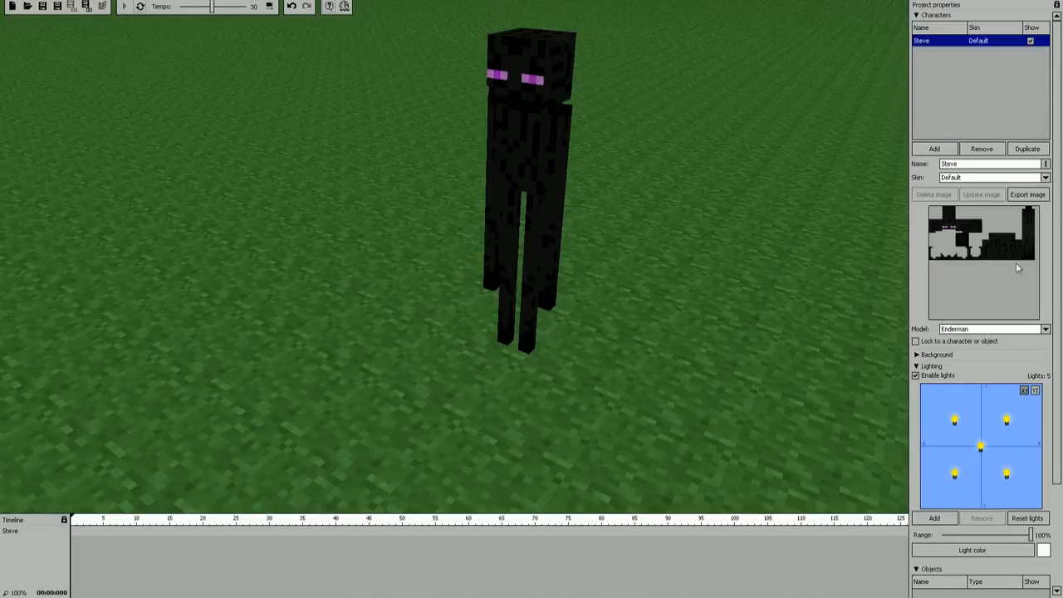
click(1046, 329)
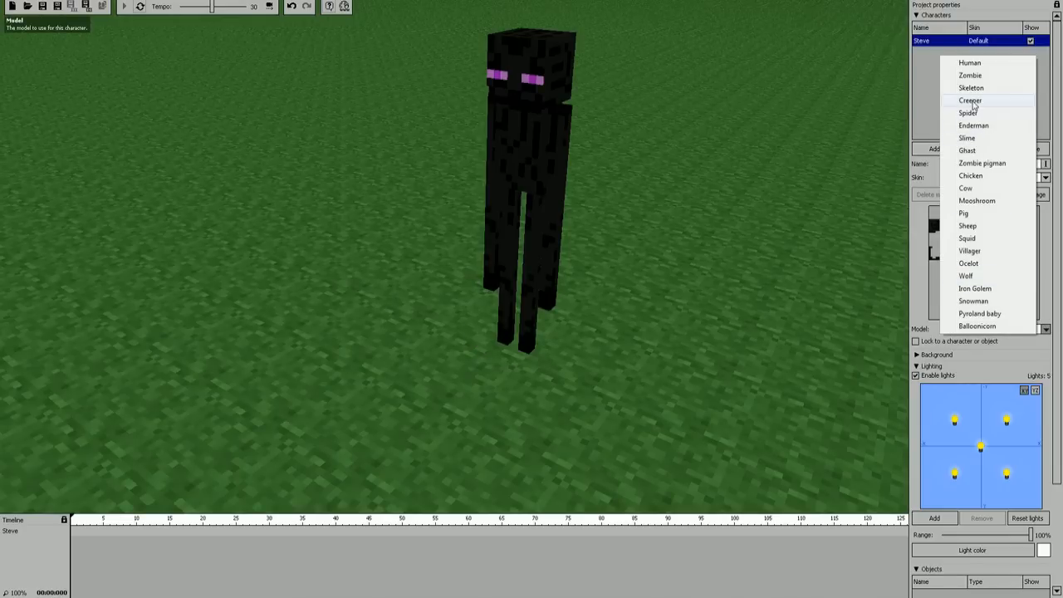
click(972, 113)
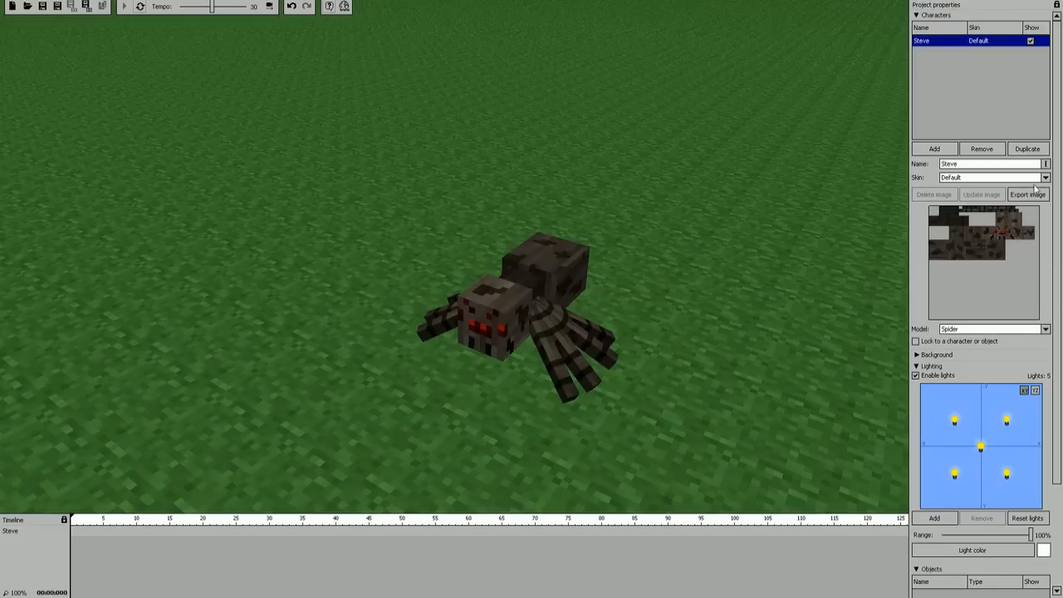
click(1045, 330)
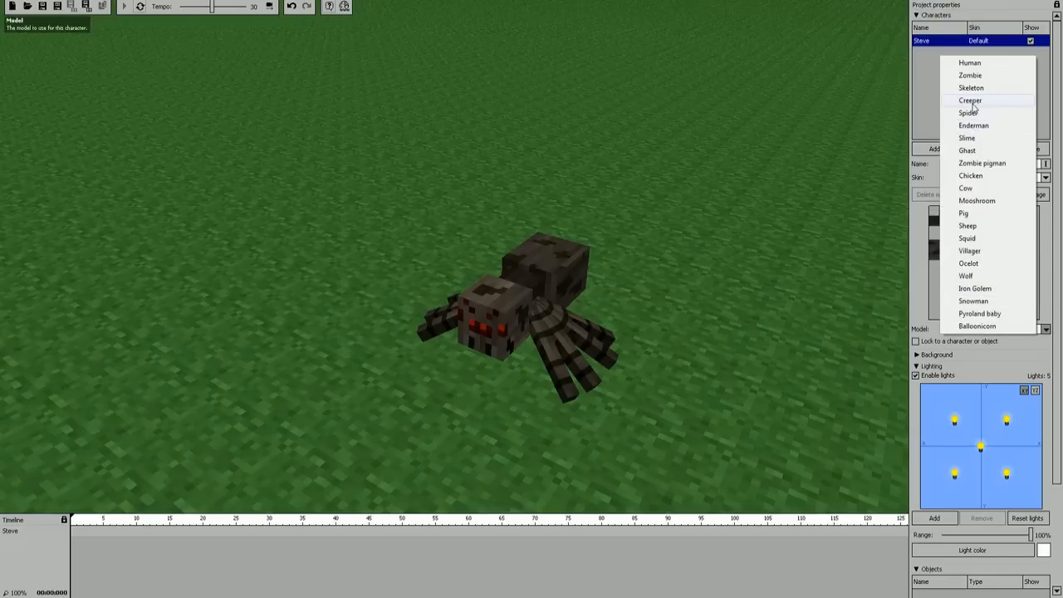
click(972, 102)
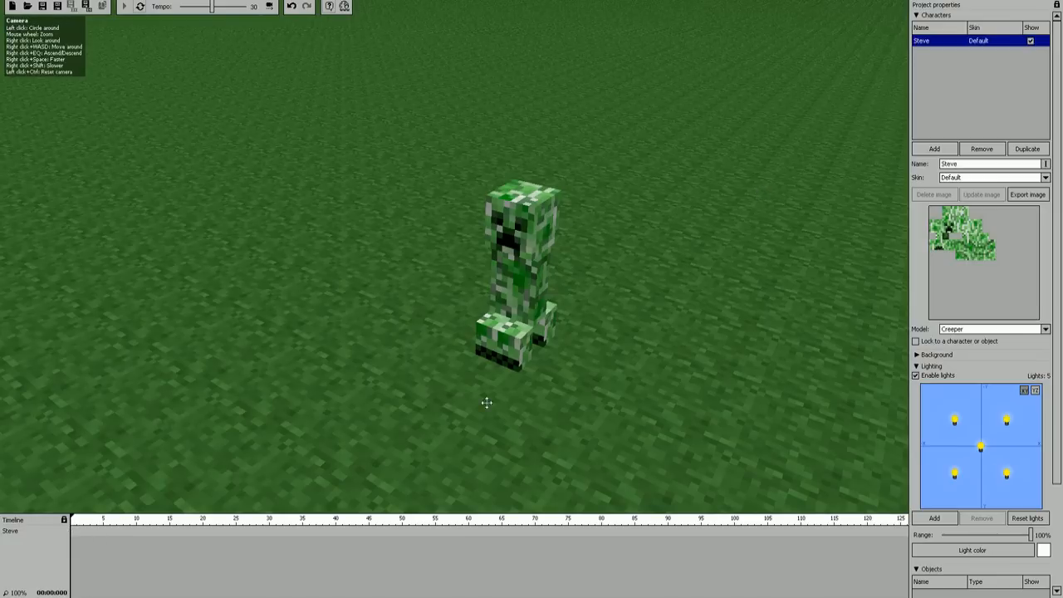
Step: Set the character's model to Human and apply the skin image skitscape from the AntVenom Test folder
click(1045, 330)
click(978, 65)
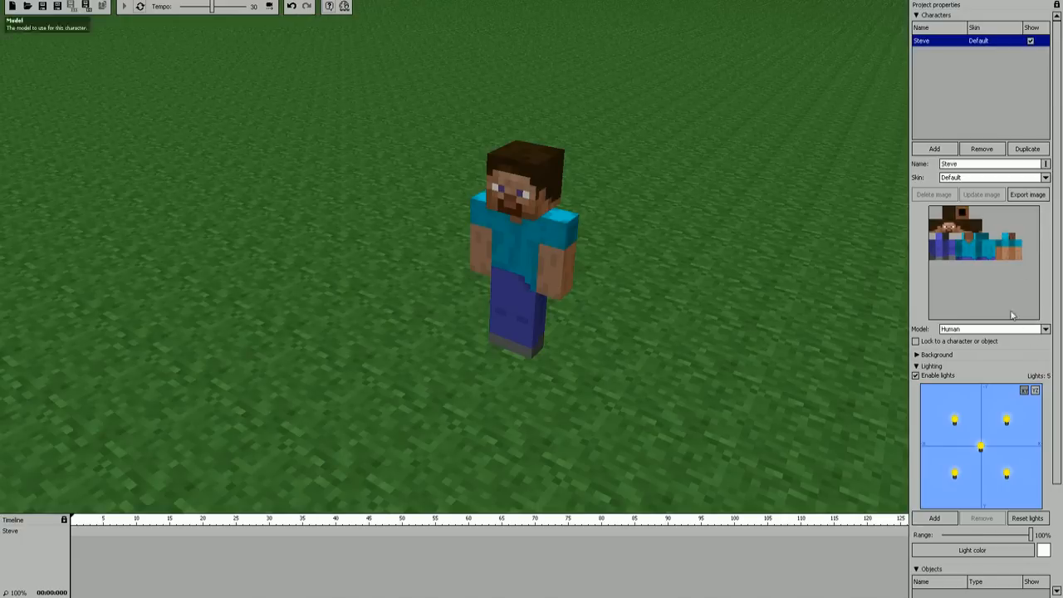
click(1046, 178)
click(971, 208)
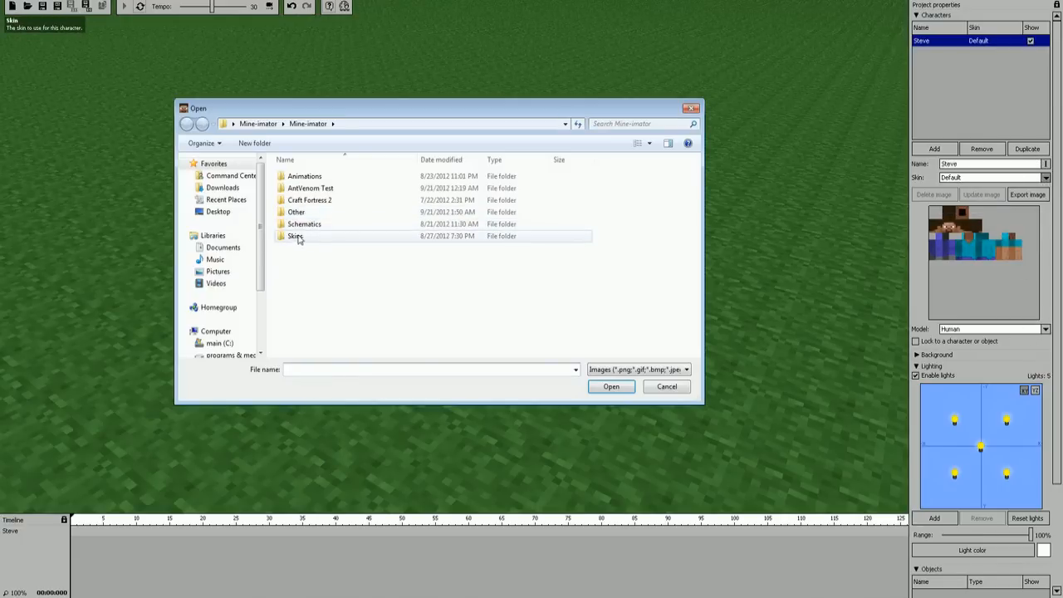
click(314, 189)
double_click(314, 189)
double_click(364, 187)
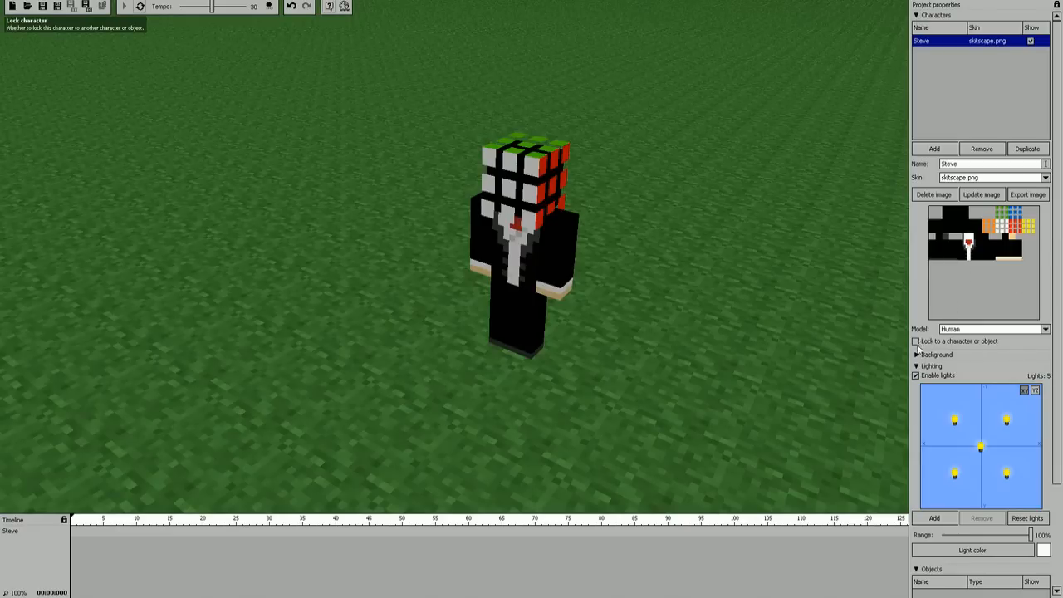
Step: Use the image 121 from the AntVenom Test folder as the scene's background
click(918, 16)
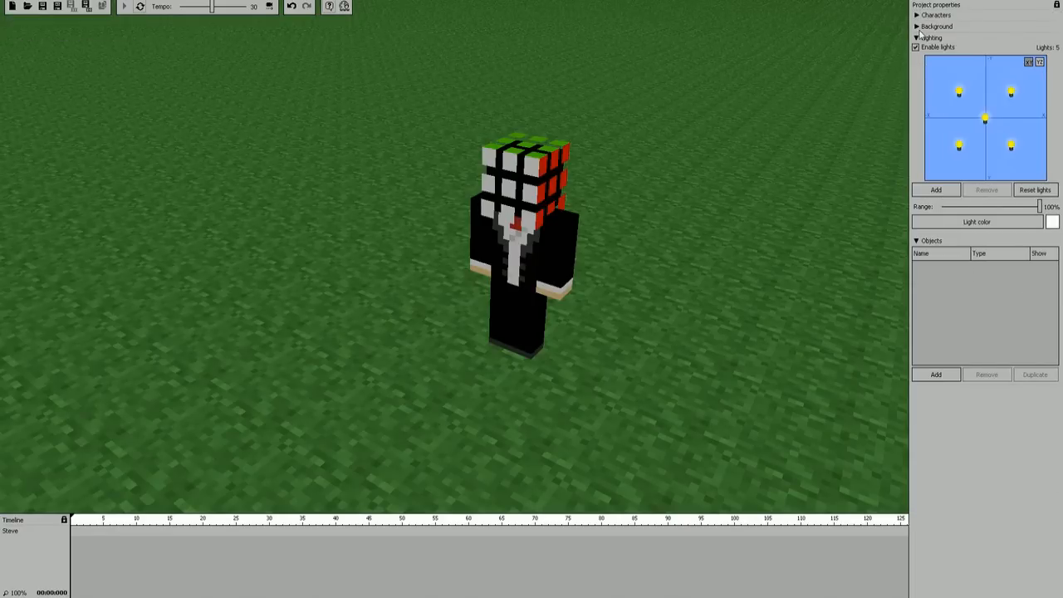
right_drag(515, 266, 454, 256)
right_drag(316, 268, 341, 259)
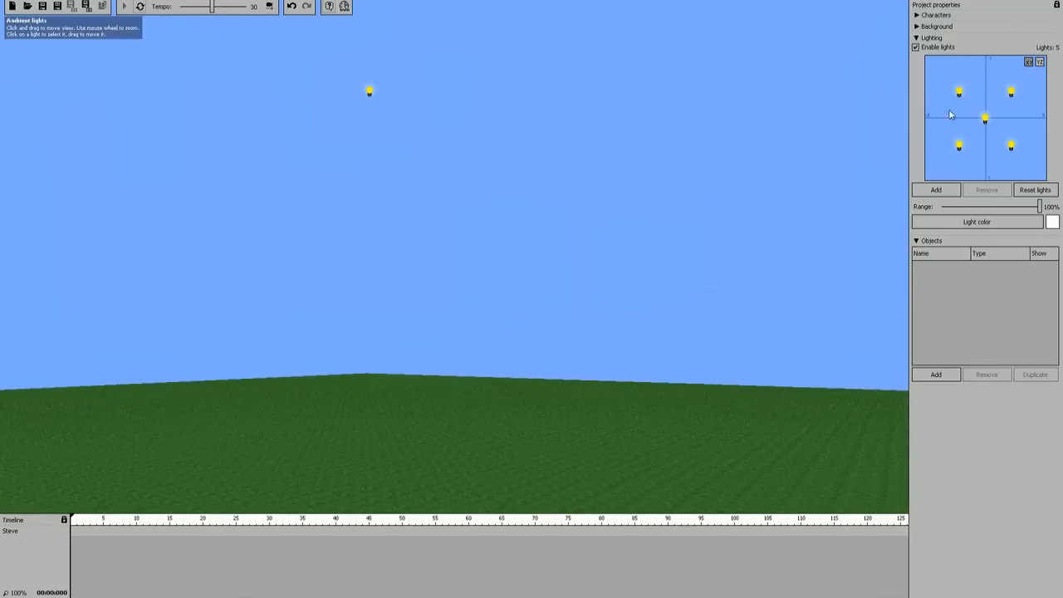
click(917, 29)
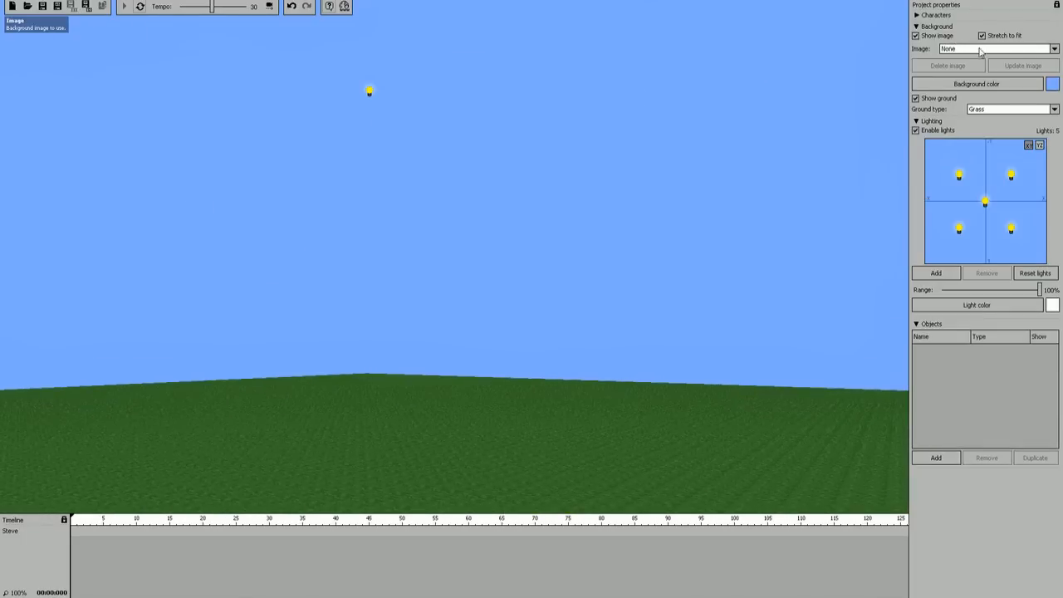
click(1054, 49)
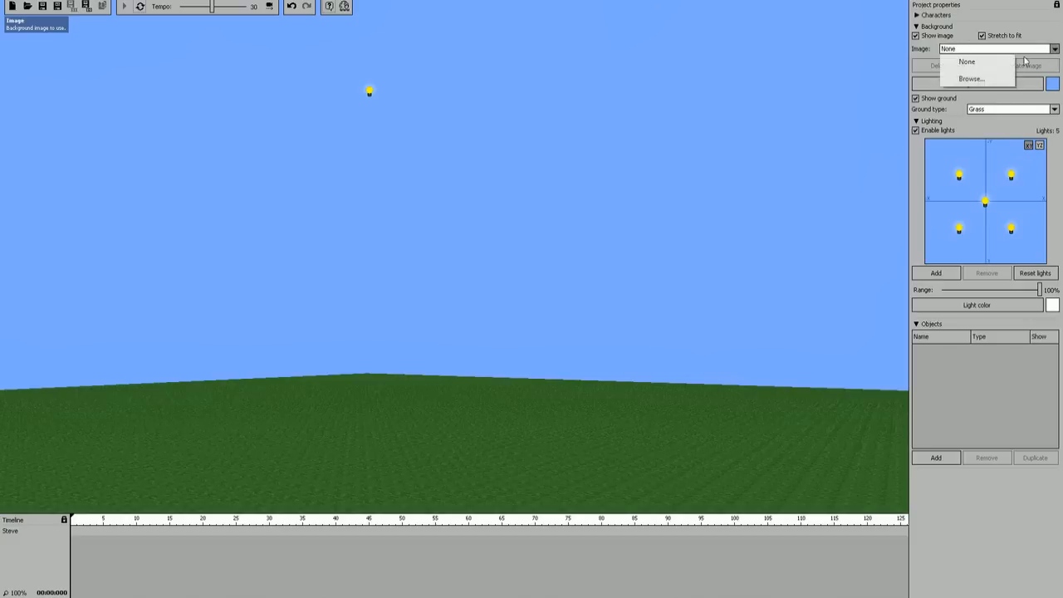
click(970, 78)
double_click(310, 187)
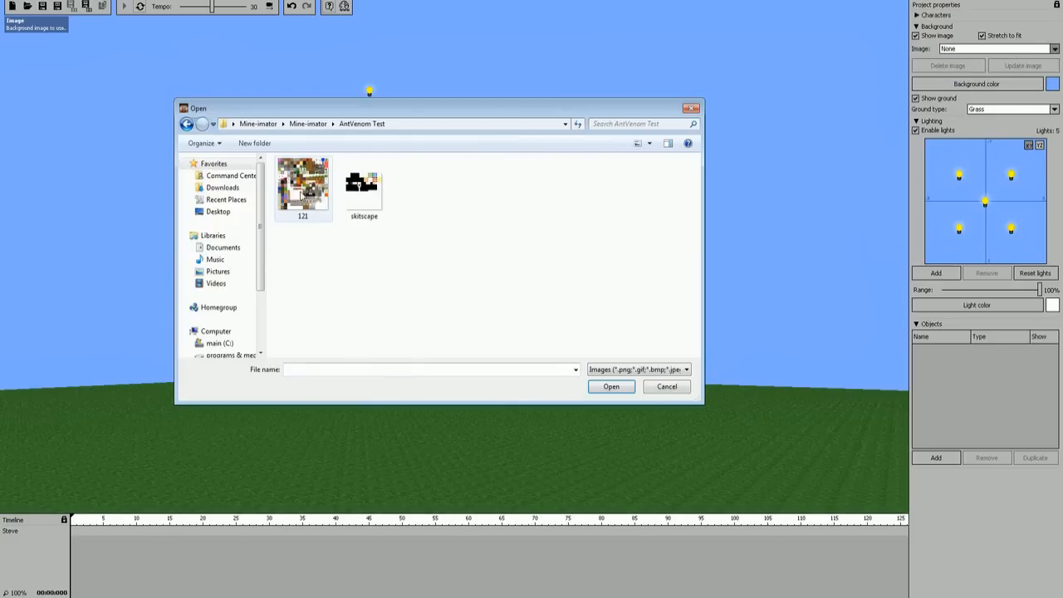
double_click(303, 188)
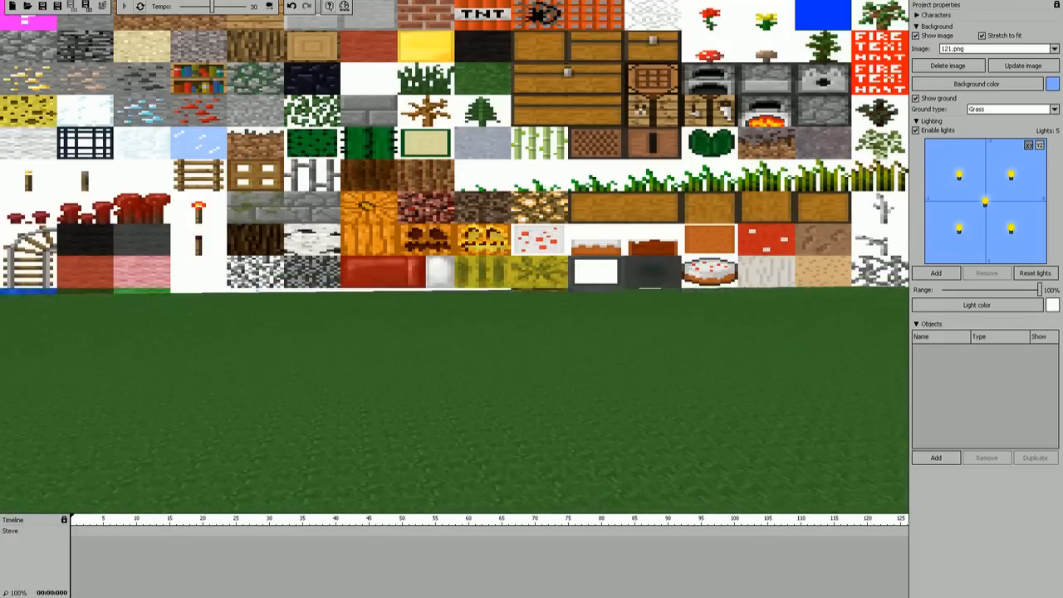
right_drag(455, 257, 527, 163)
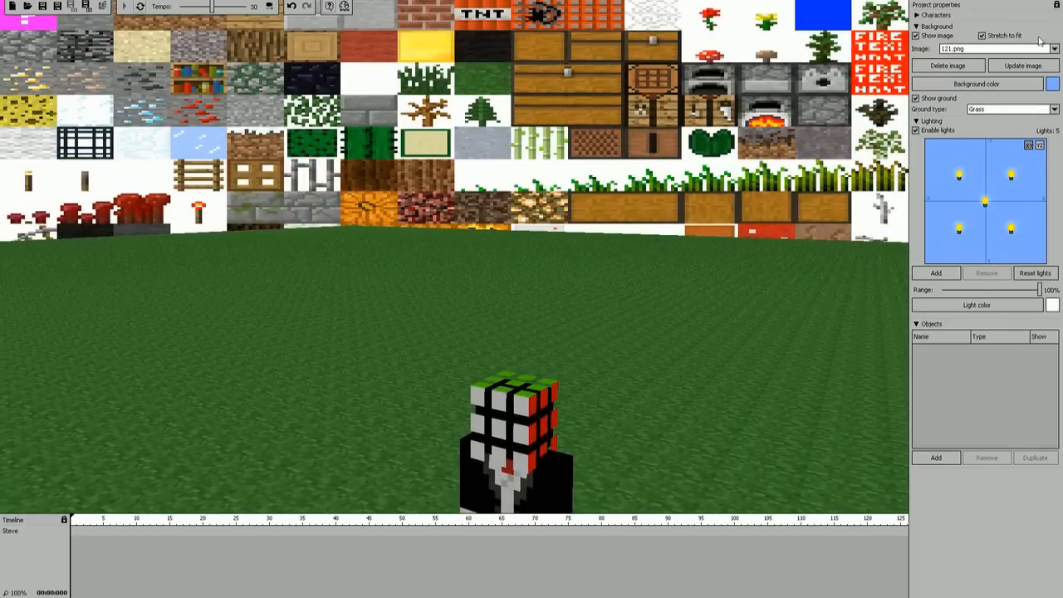
Step: Reset the background image to None and collapse the background settings
click(1055, 49)
click(790, 63)
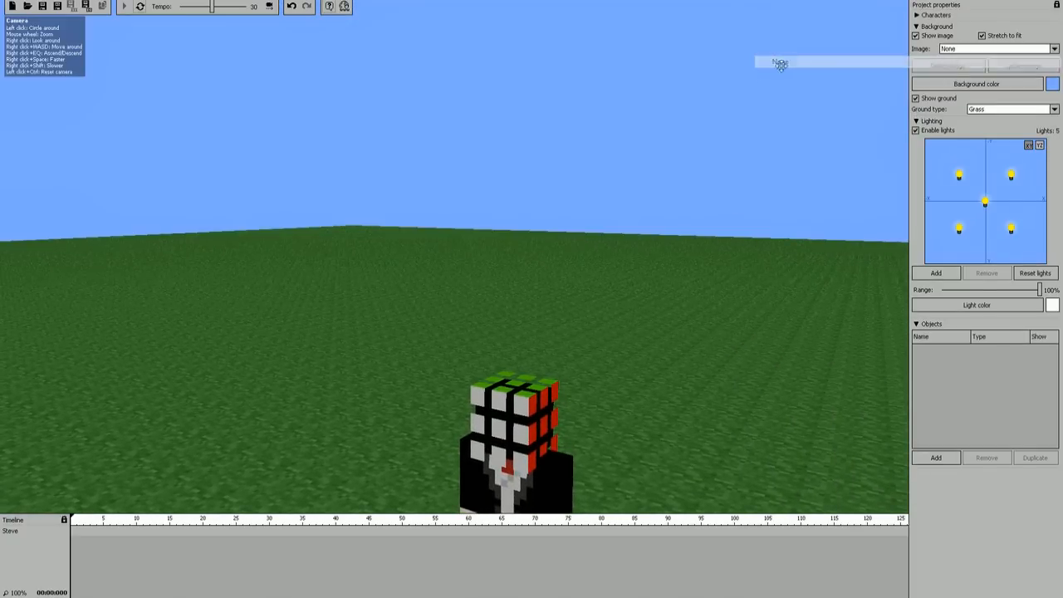
right_drag(538, 217, 419, 369)
right_drag(548, 177, 613, 169)
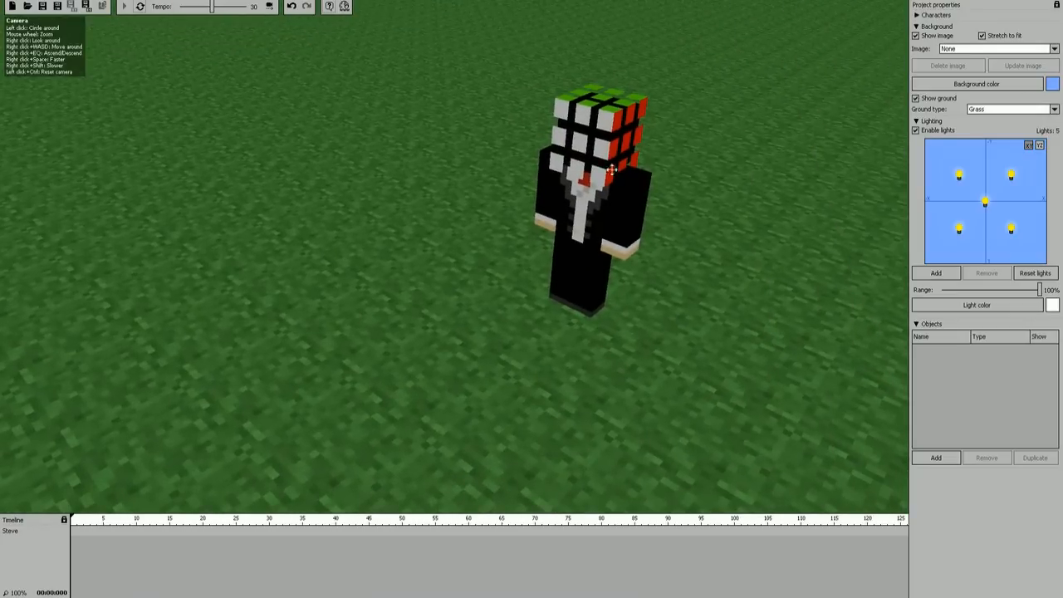
click(919, 26)
Step: Try adding a light at the character's feet and remove it again
right_drag(535, 269, 623, 232)
right_drag(428, 322, 424, 291)
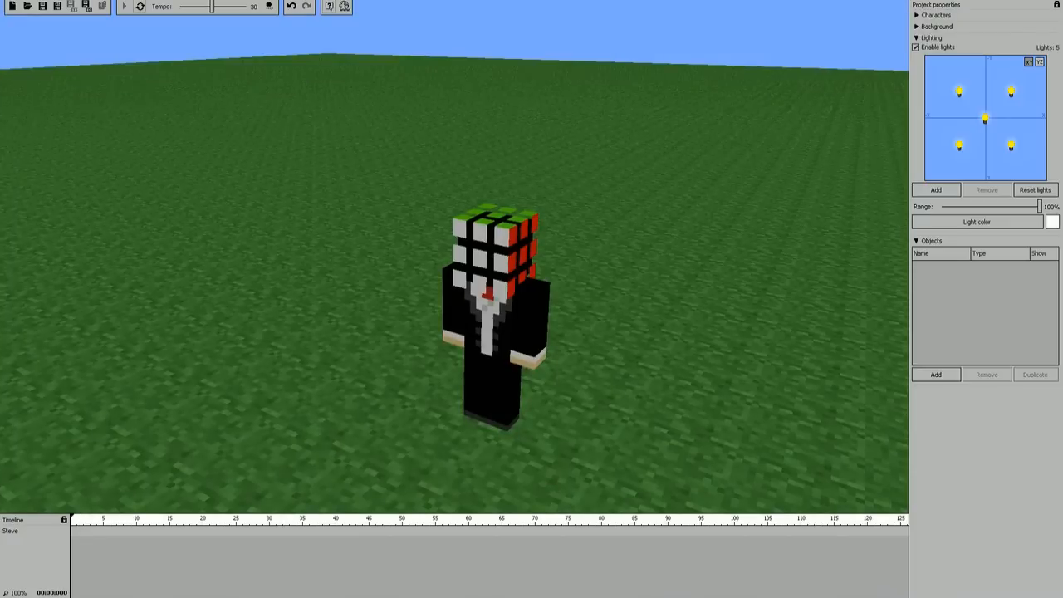
right_drag(456, 257, 454, 282)
right_drag(855, 222, 807, 237)
click(931, 193)
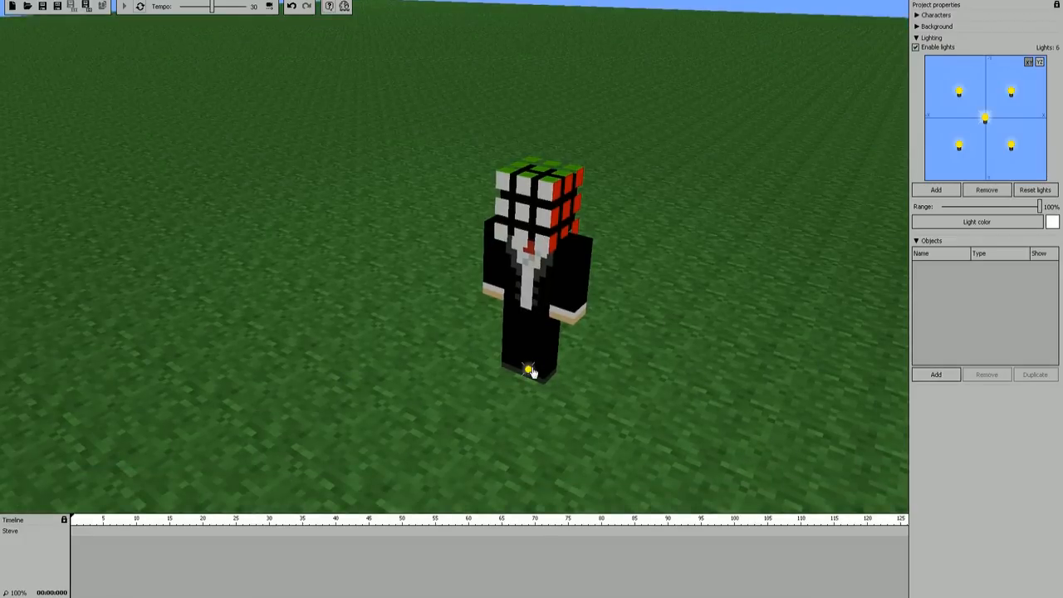
scroll(987, 123, up, 5)
right_click(987, 123)
click(987, 143)
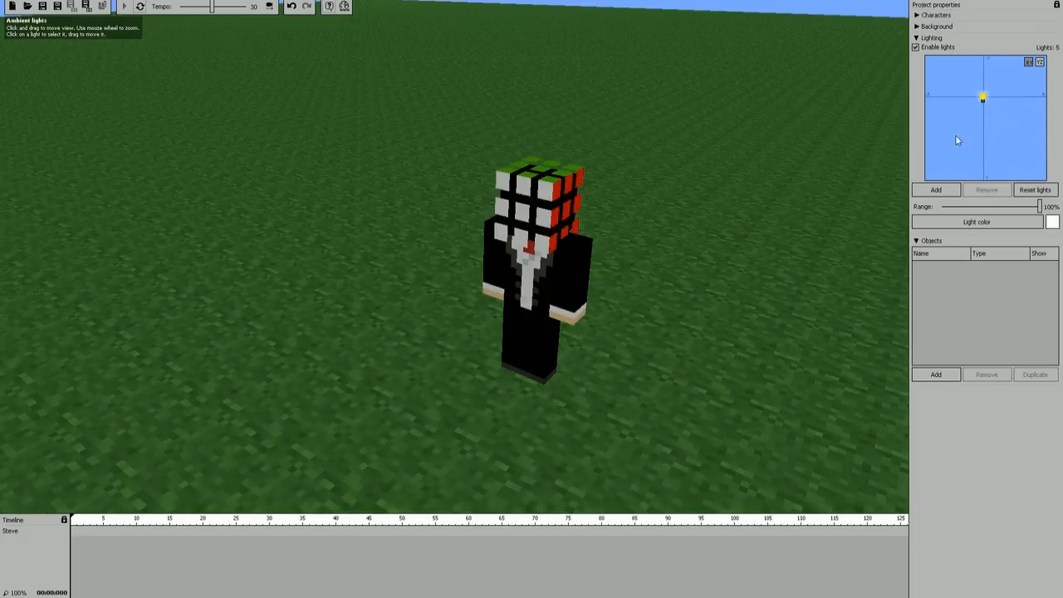
Step: Select the central ambient light in the lighting map and remove it
scroll(983, 151, down, 2)
mouse_move(983, 136)
mouse_down()
mouse_move(983, 125)
mouse_move(987, 145)
mouse_up()
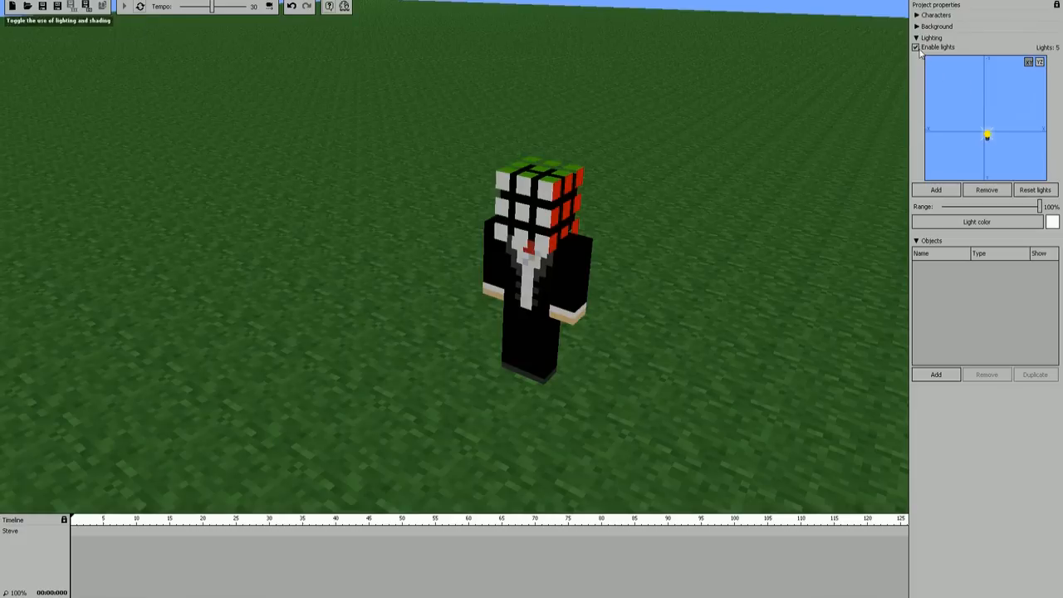
click(989, 191)
Step: Try out a new light placed beside the character's feet and remove it
click(937, 189)
drag(985, 137, 1028, 123)
scroll(979, 137, up, 5)
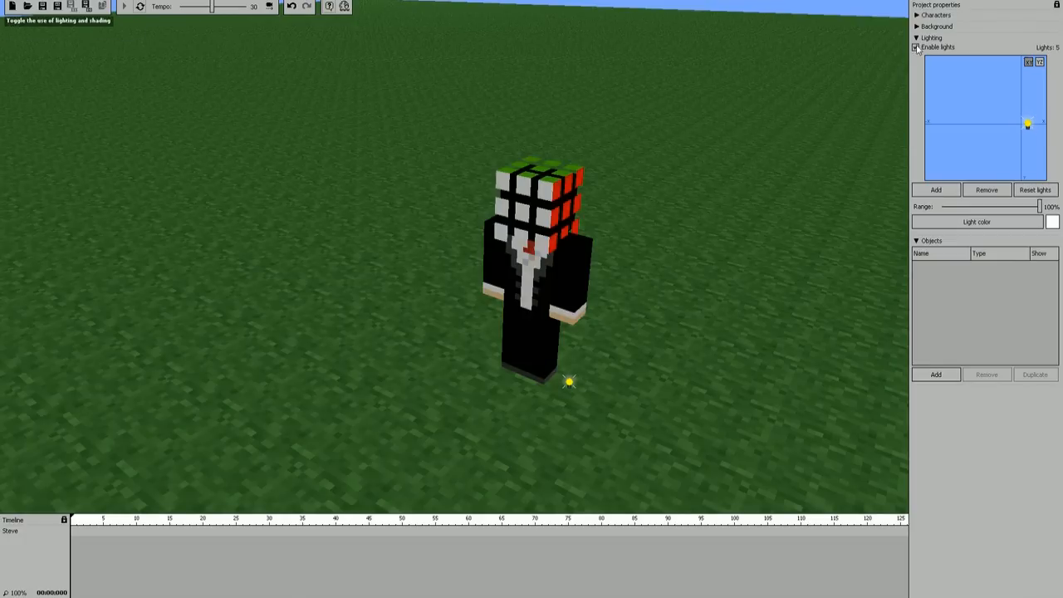
click(983, 191)
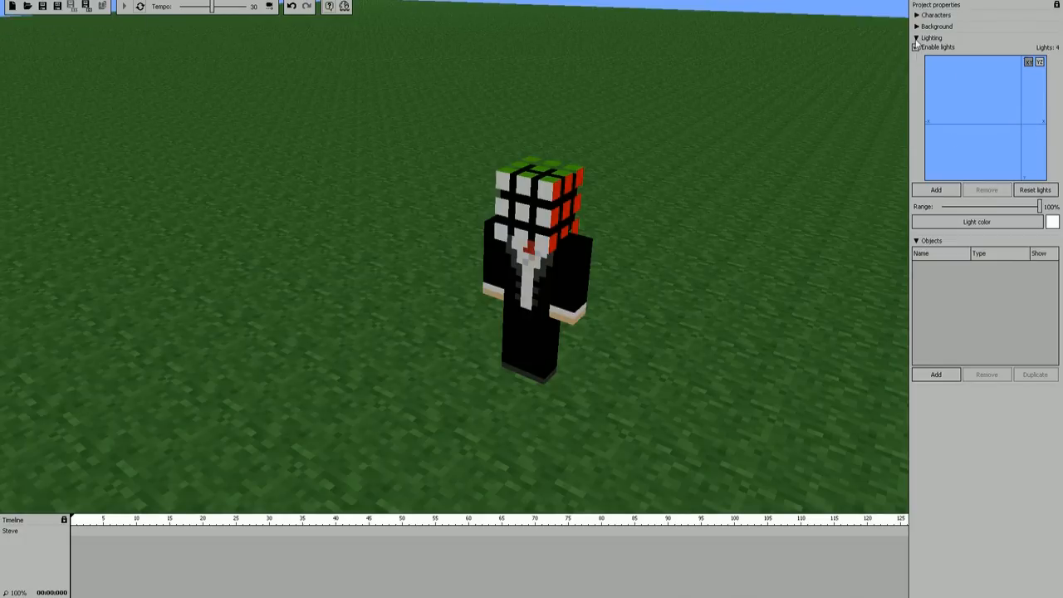
Step: Collapse the lighting settings and add a new Item object to the project
click(917, 39)
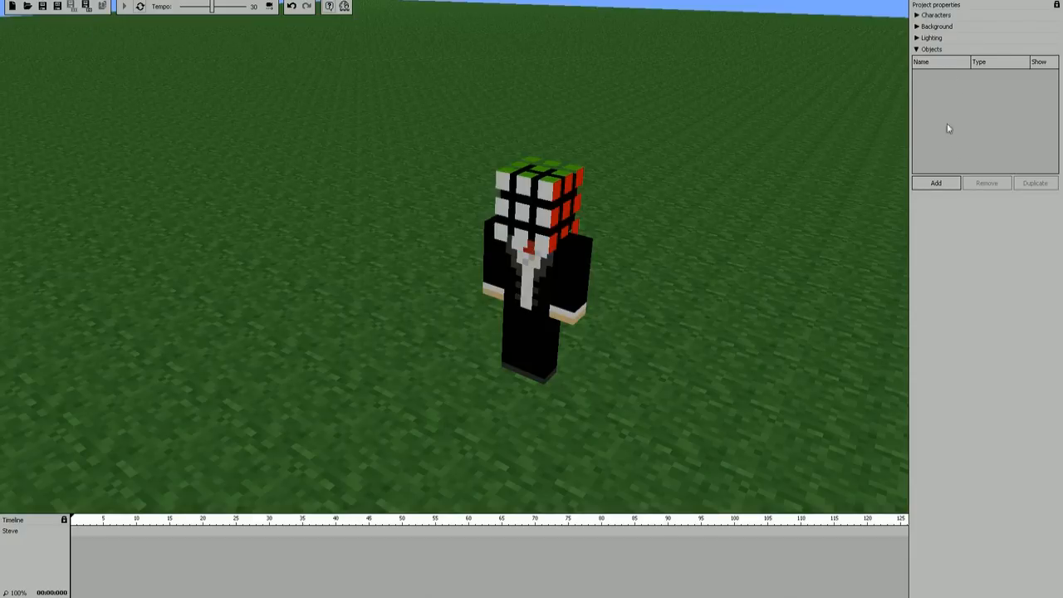
click(936, 183)
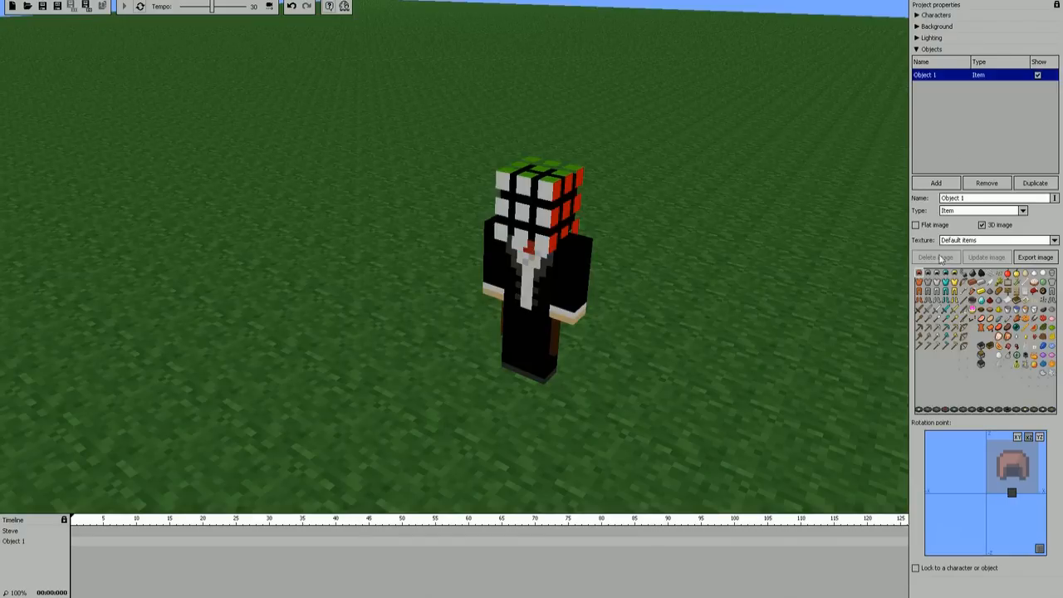
right_drag(672, 337, 367, 288)
key(a)
key(d)
key(s)
key(w)
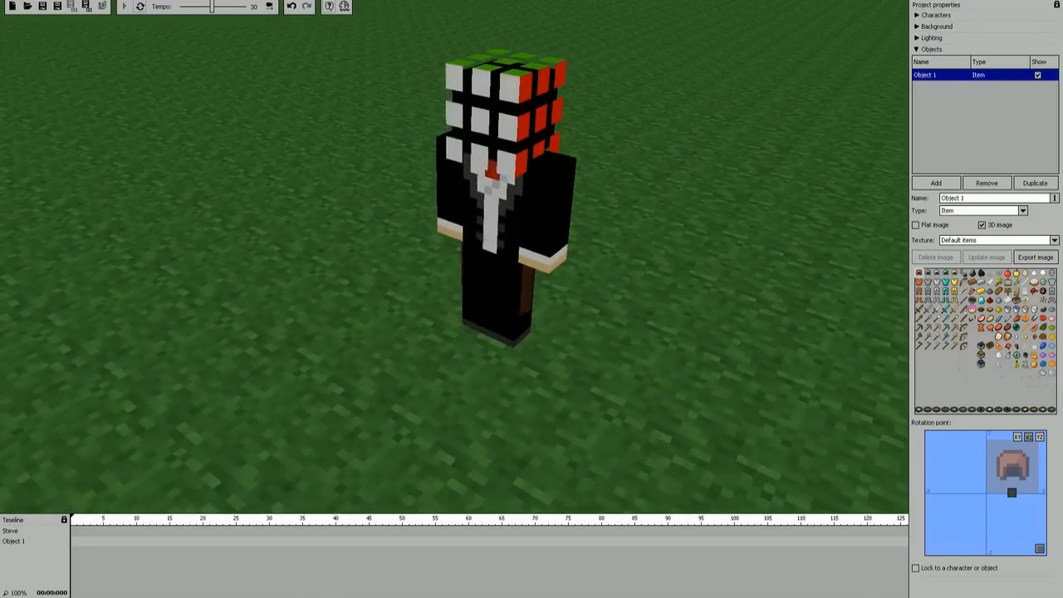
drag(559, 301, 846, 408)
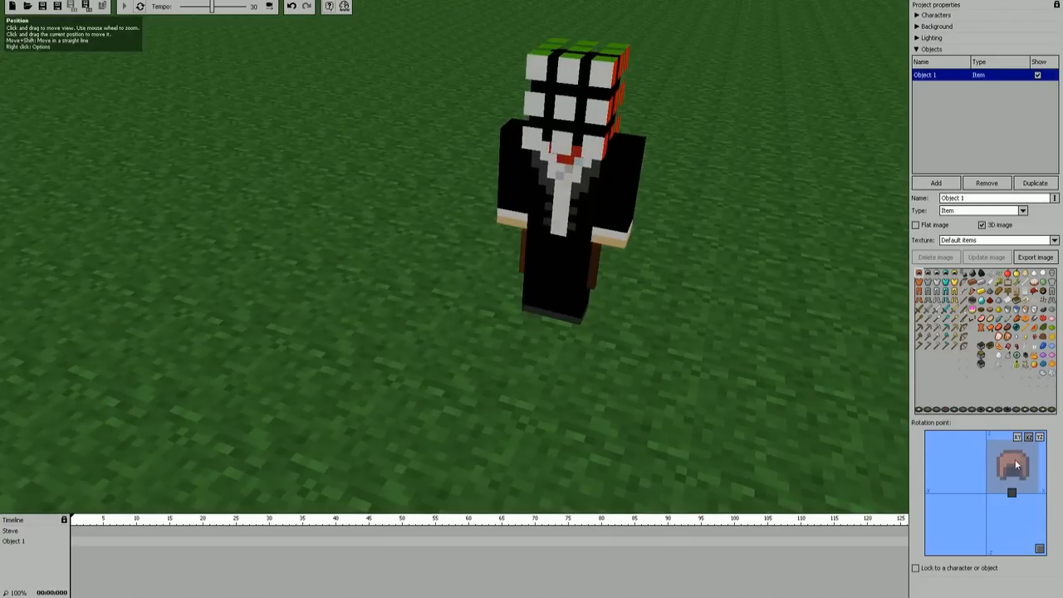
Step: Shift the object's rotation point so that the helmet stands in front of the character
drag(1015, 496, 989, 496)
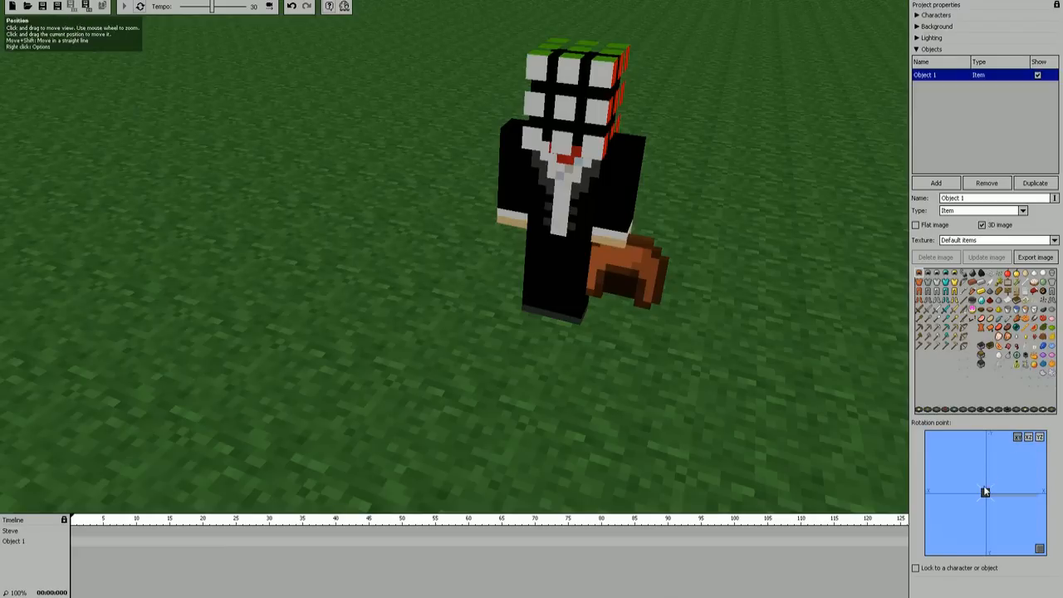
drag(990, 497, 1008, 446)
drag(706, 341, 574, 332)
drag(548, 291, 592, 266)
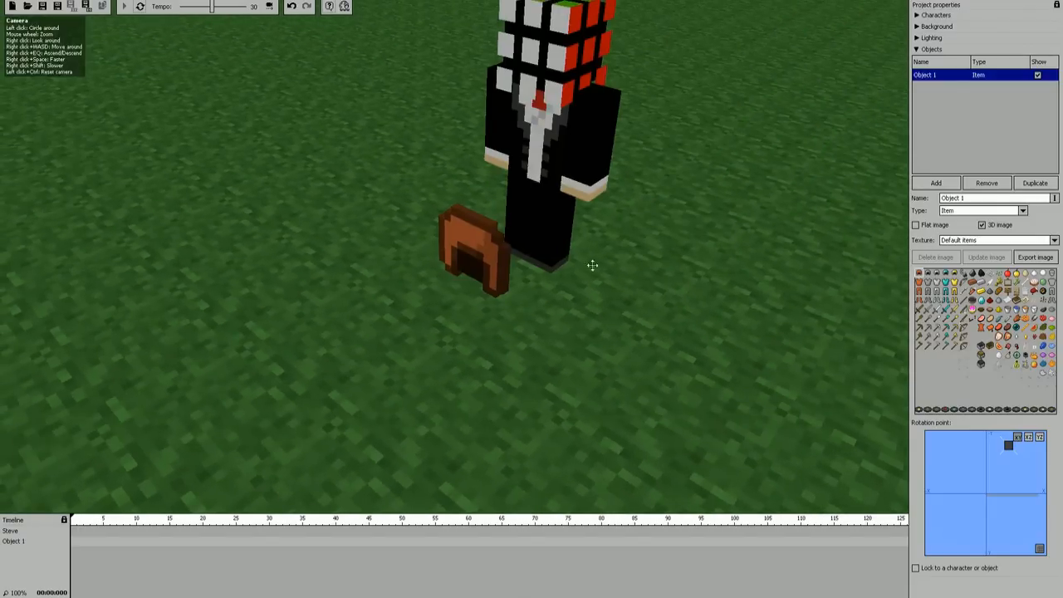
Step: Try other item images on the object, including the eye of ender, the empty bucket and the leather helmet
click(1018, 359)
mouse_move(634, 231)
right_down()
mouse_move(664, 231)
mouse_move(649, 220)
right_up()
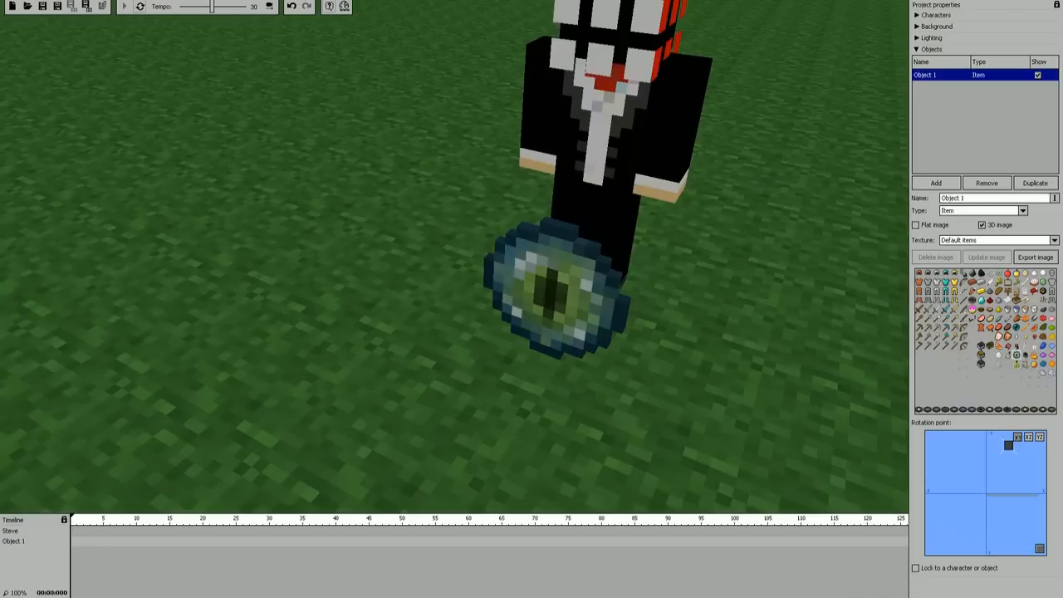
click(1021, 361)
click(1018, 309)
click(1008, 311)
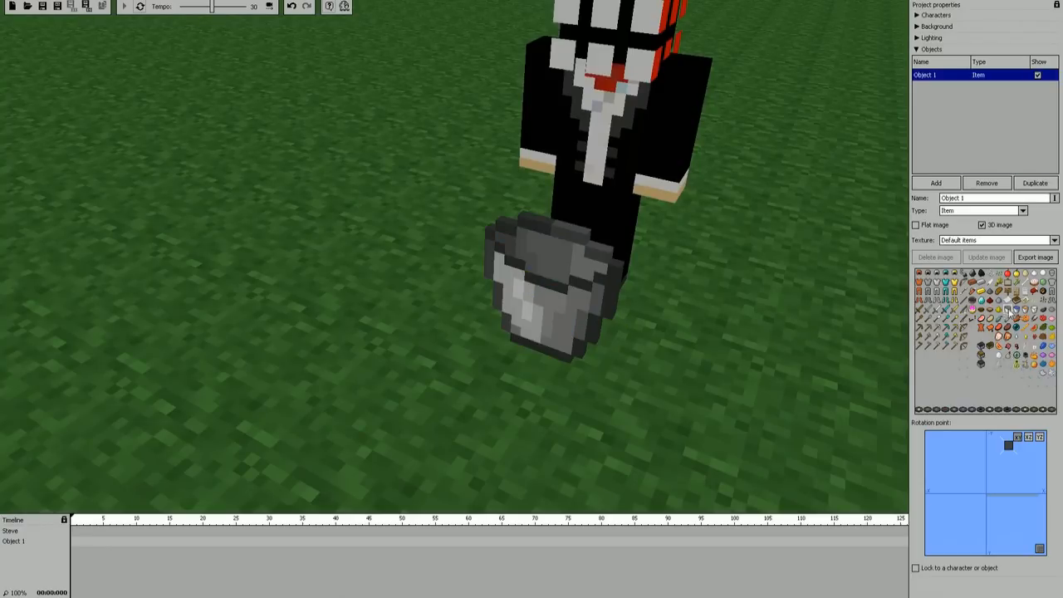
click(919, 280)
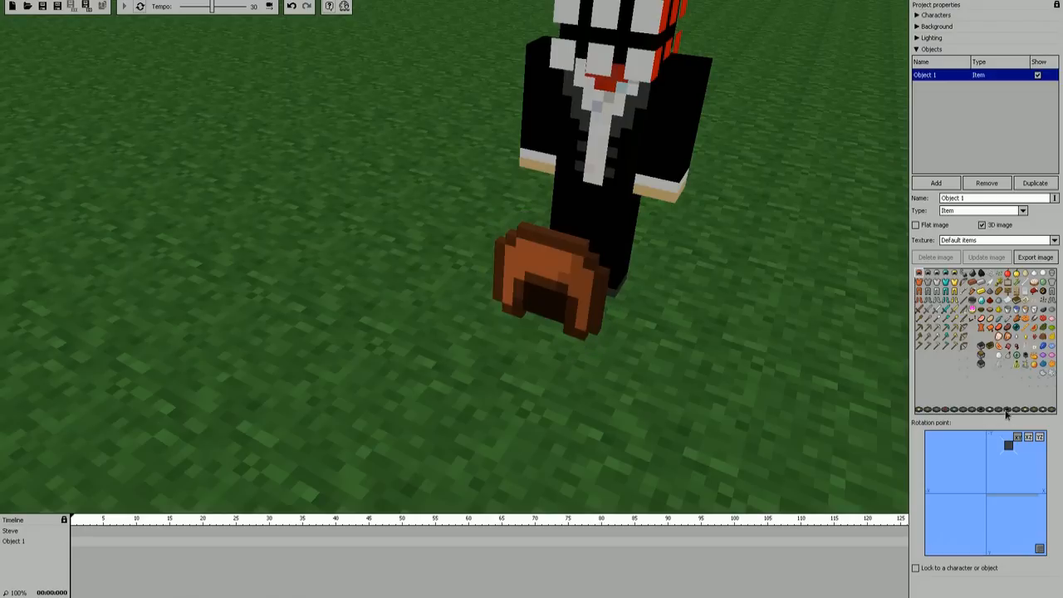
click(1007, 409)
Step: Try the cookie image on the object, and switch the object's texture to Default terrain
click(1025, 320)
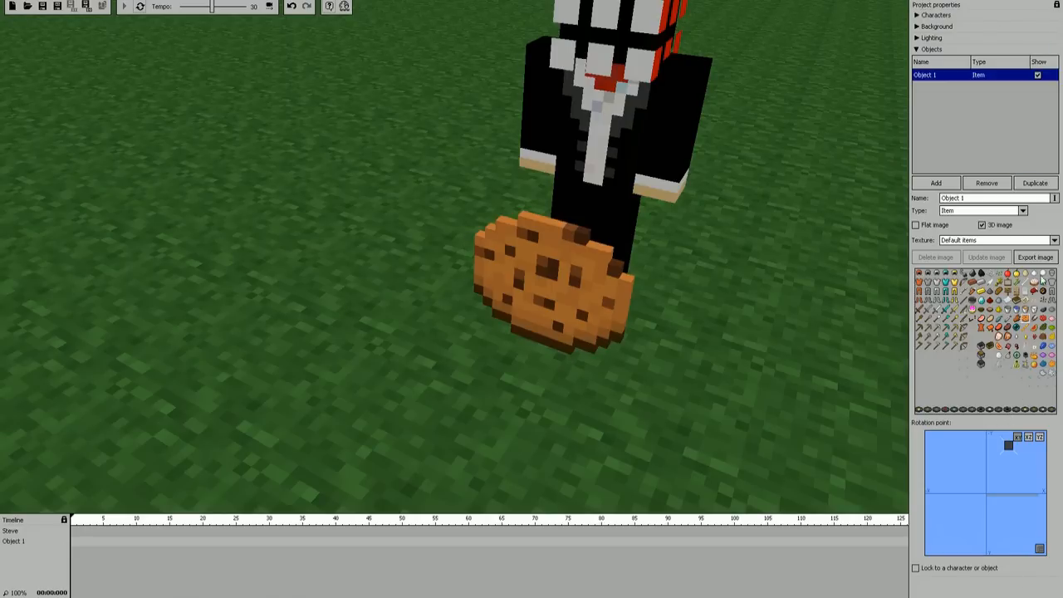
click(1055, 240)
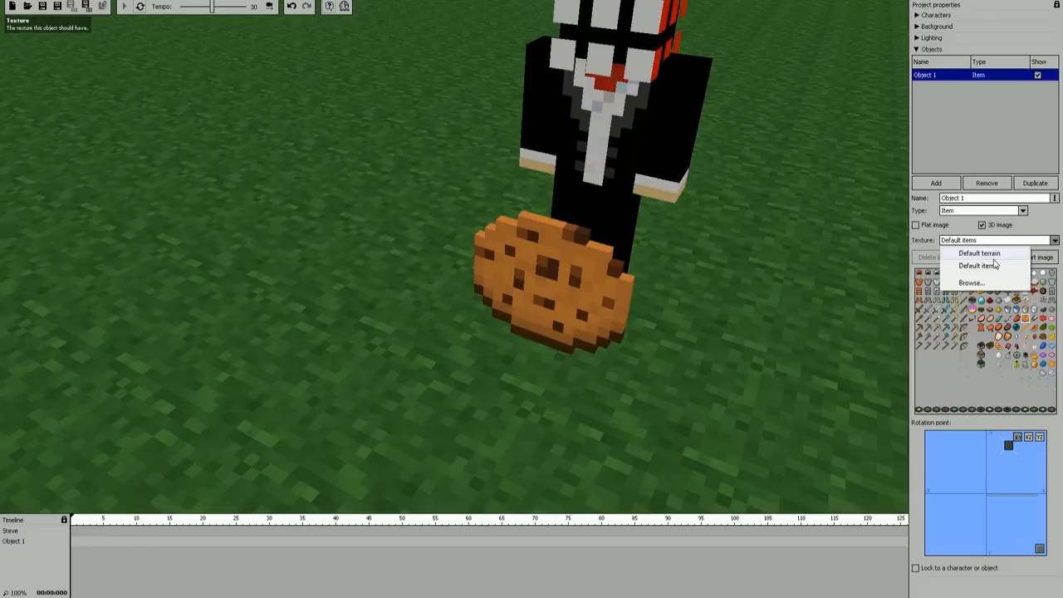
click(993, 254)
right_drag(850, 290, 873, 289)
right_drag(548, 266, 517, 268)
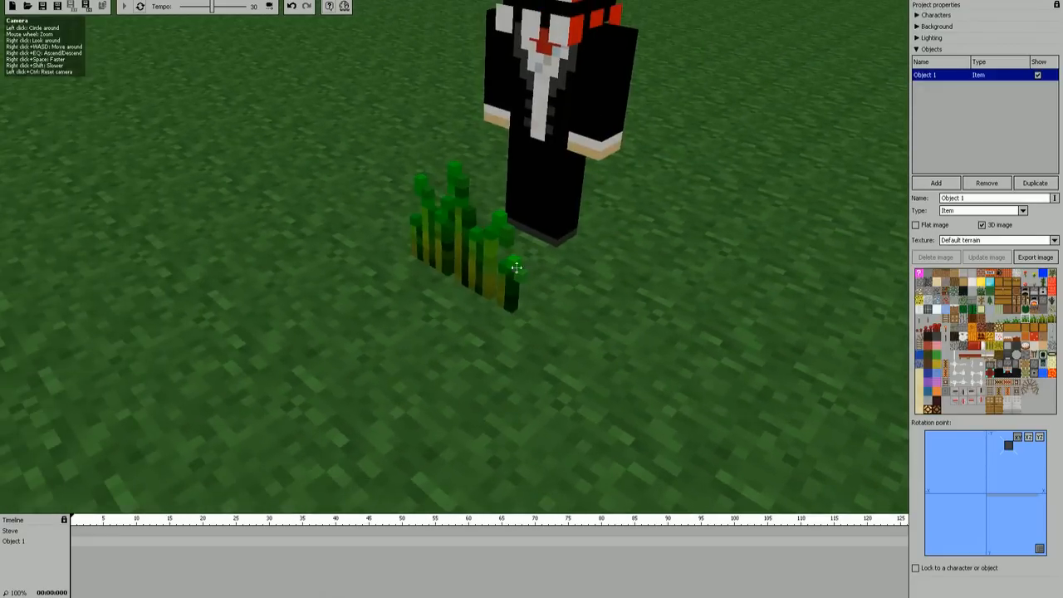
Step: Try the cake image on the object and inspect it from different angles
click(1027, 348)
right_drag(446, 256, 416, 260)
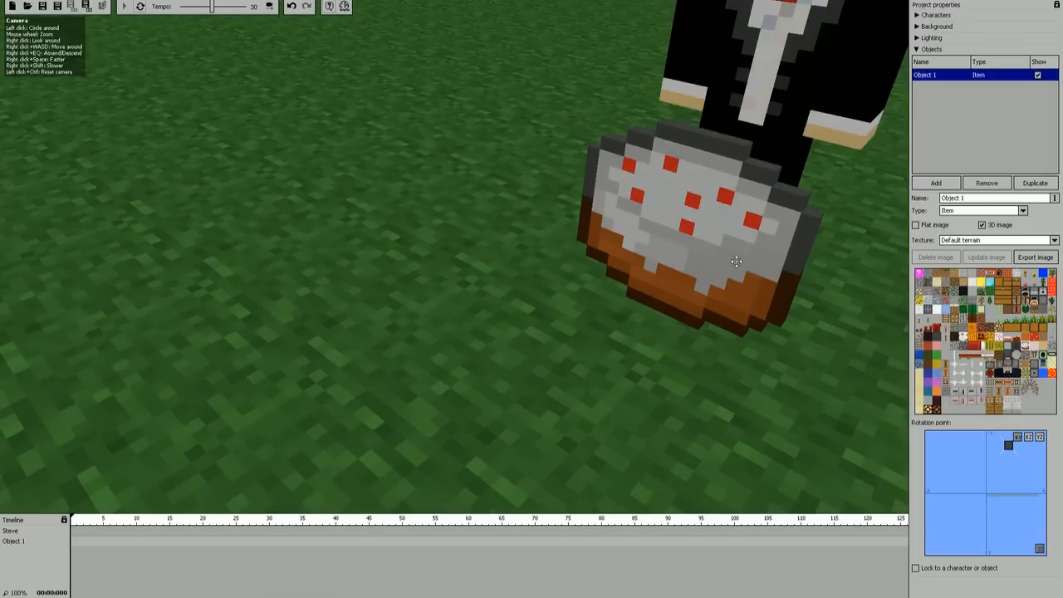
mouse_move(761, 237)
right_down()
mouse_move(714, 229)
mouse_move(748, 250)
right_up()
right_drag(444, 256, 454, 256)
scroll(454, 256, down, 4)
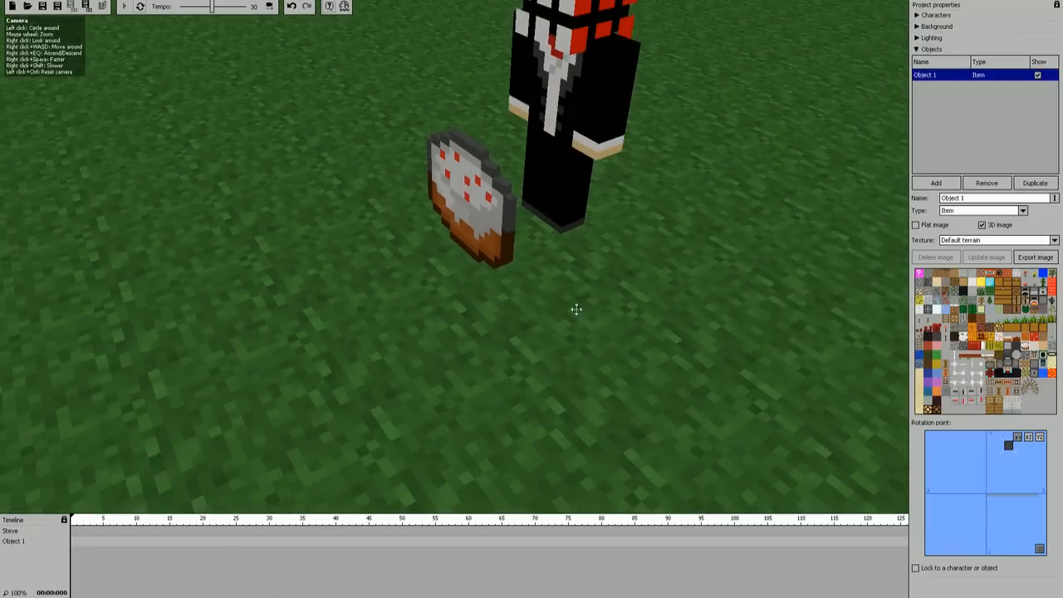
Step: Try the redstone dust line image on the object and view it in front of the character
click(967, 365)
right_drag(897, 342, 848, 323)
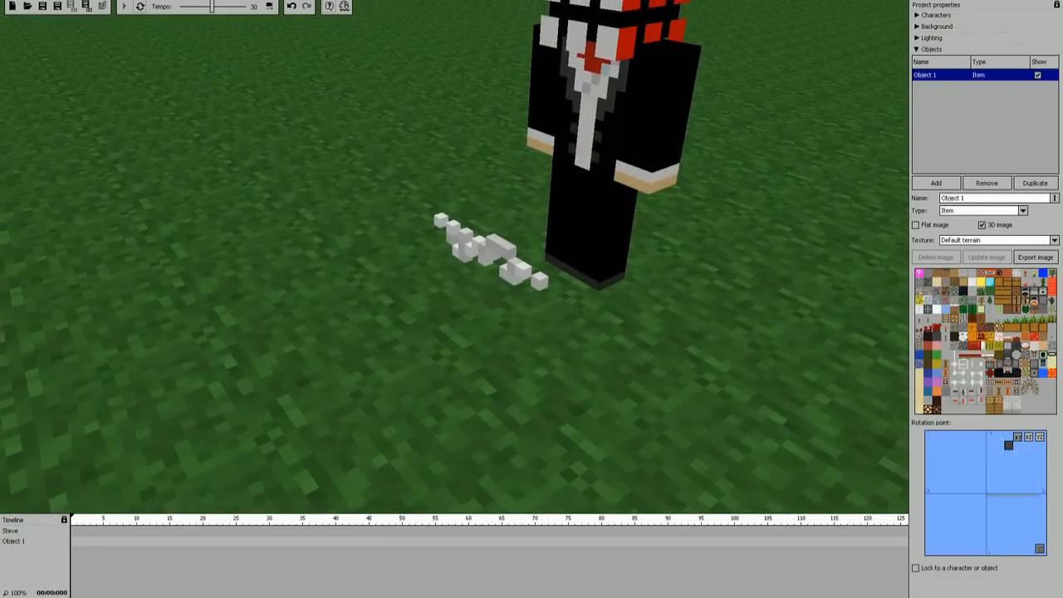
key(s)
mouse_move(454, 257)
right_down()
mouse_move(454, 241)
mouse_move(456, 253)
right_up()
key(w)
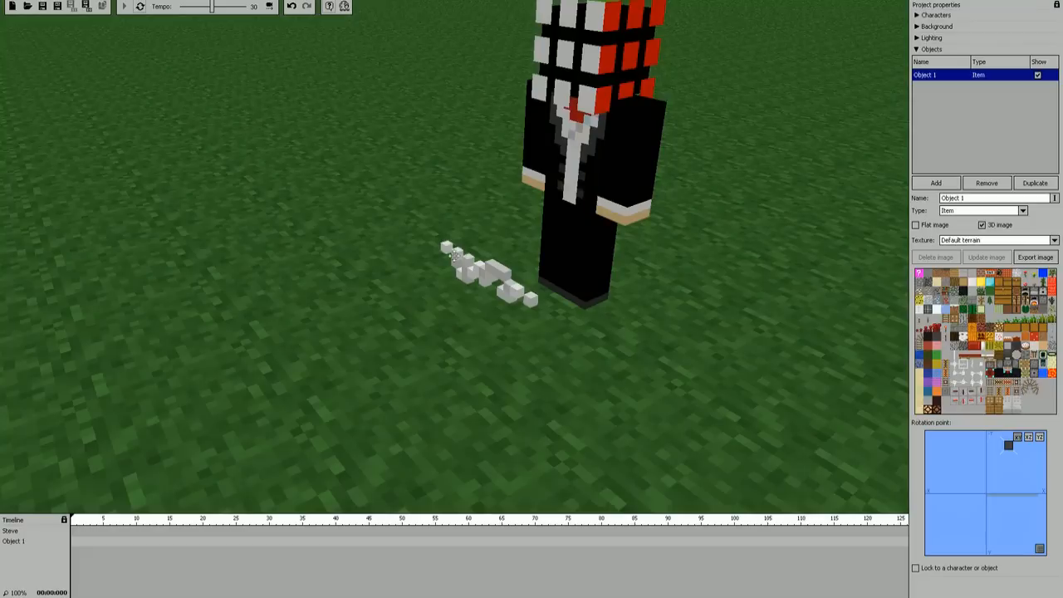
Step: Give the object the torch image from the default terrain texture
click(930, 323)
click(919, 321)
mouse_move(797, 311)
right_down()
mouse_move(814, 312)
mouse_move(806, 315)
mouse_move(795, 295)
right_up()
key(w)
key(s)
key(s)
mouse_move(425, 280)
right_down()
mouse_move(437, 256)
mouse_move(422, 244)
mouse_move(425, 280)
right_up()
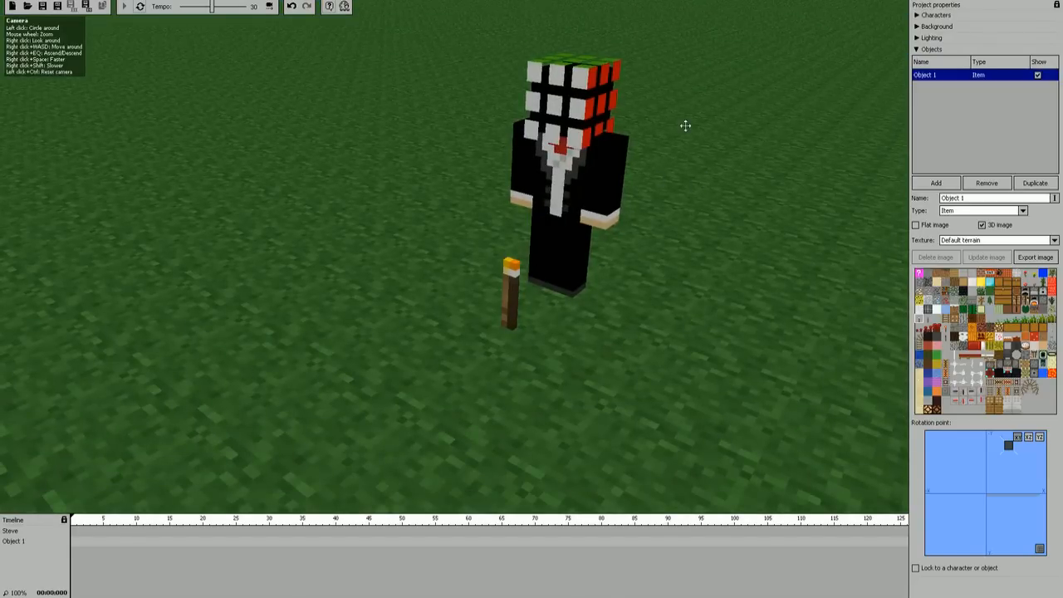
Step: Examine the torch up close and from the character's side at a low angle
right_drag(612, 156, 453, 256)
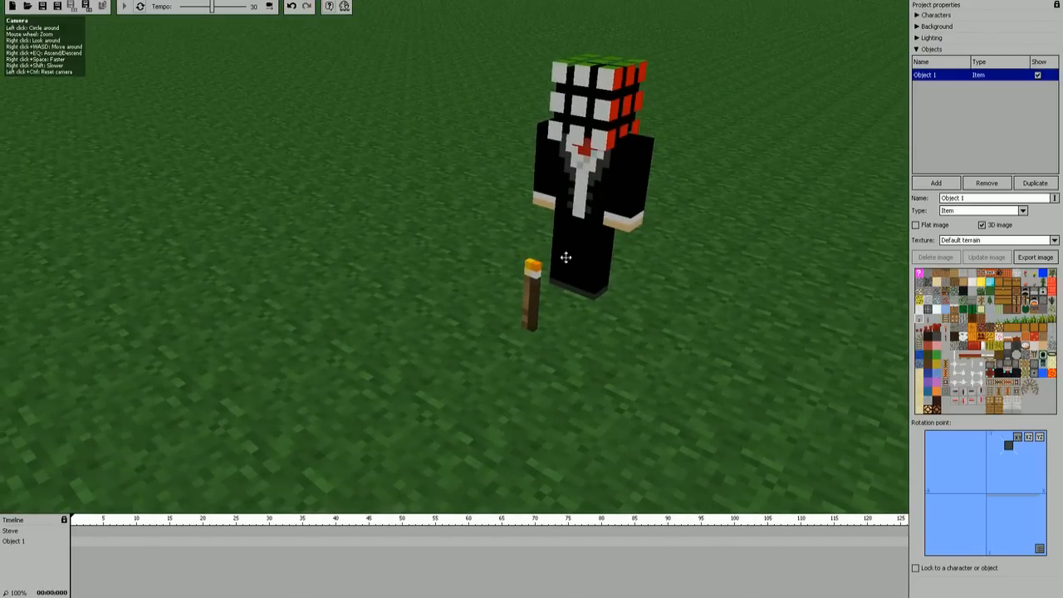
right_drag(544, 272, 542, 278)
key(w)
right_drag(455, 257, 474, 247)
key(w)
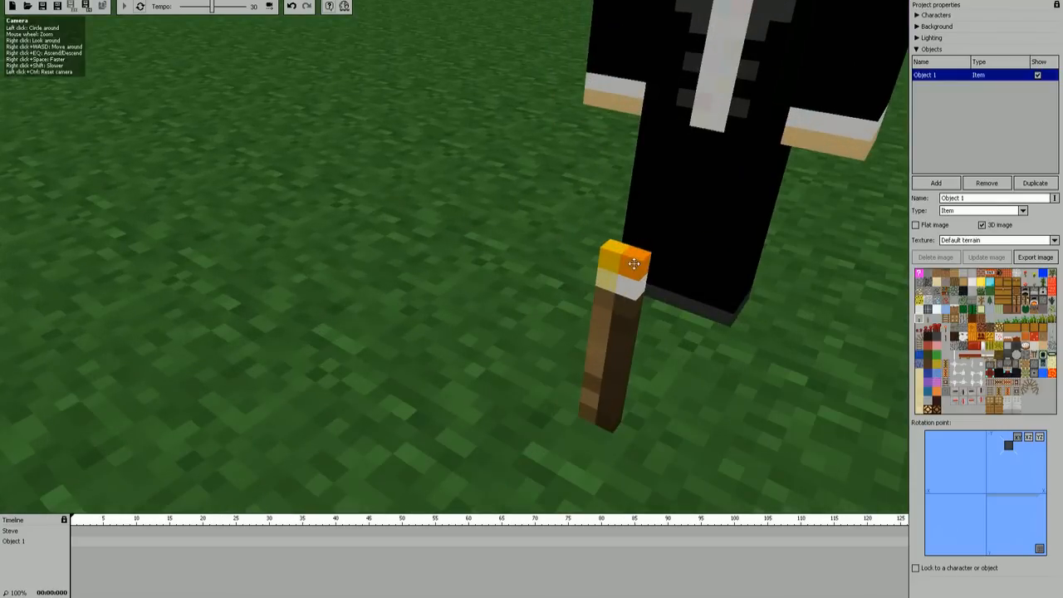
right_drag(627, 260, 454, 256)
key(a)
key(w)
key(s)
right_drag(502, 218, 453, 256)
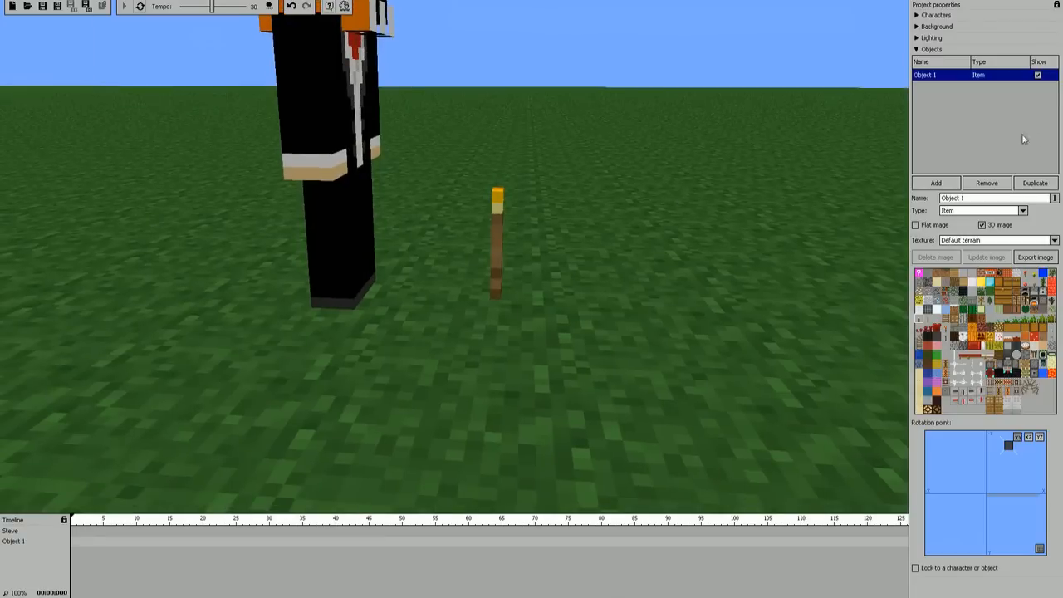
Step: Reopen the lighting settings, add a new light, and centre it in the light map
click(918, 38)
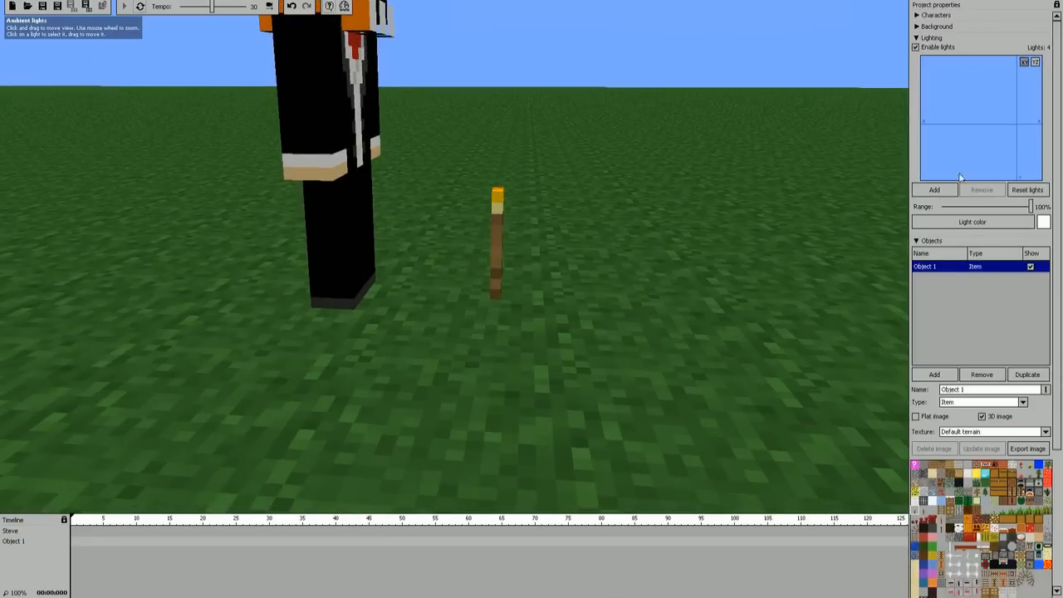
click(935, 189)
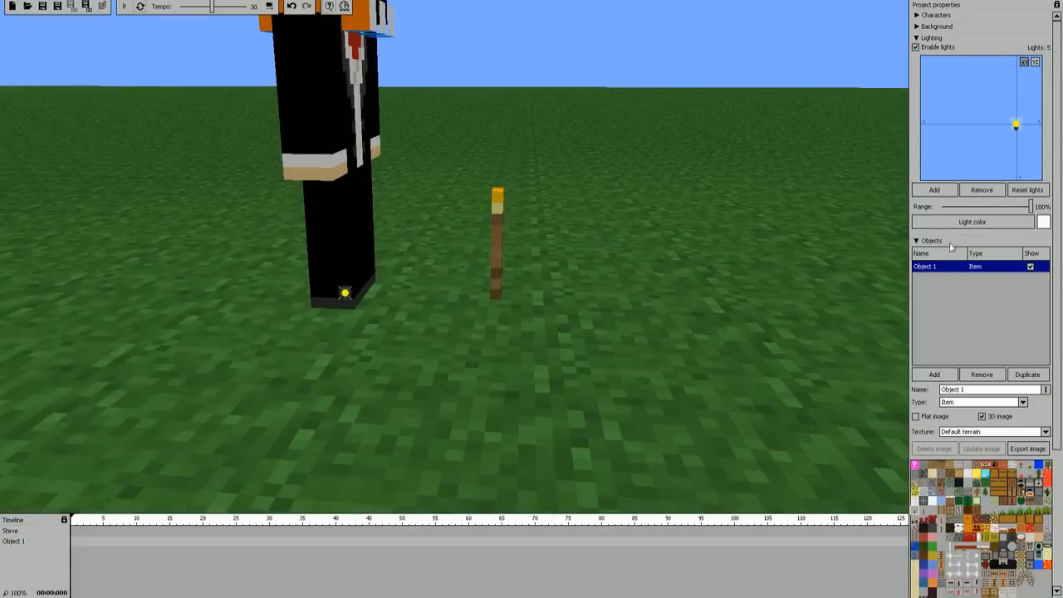
drag(975, 135, 927, 135)
scroll(992, 110, up, 6)
scroll(990, 109, down, 3)
scroll(1005, 108, down, 3)
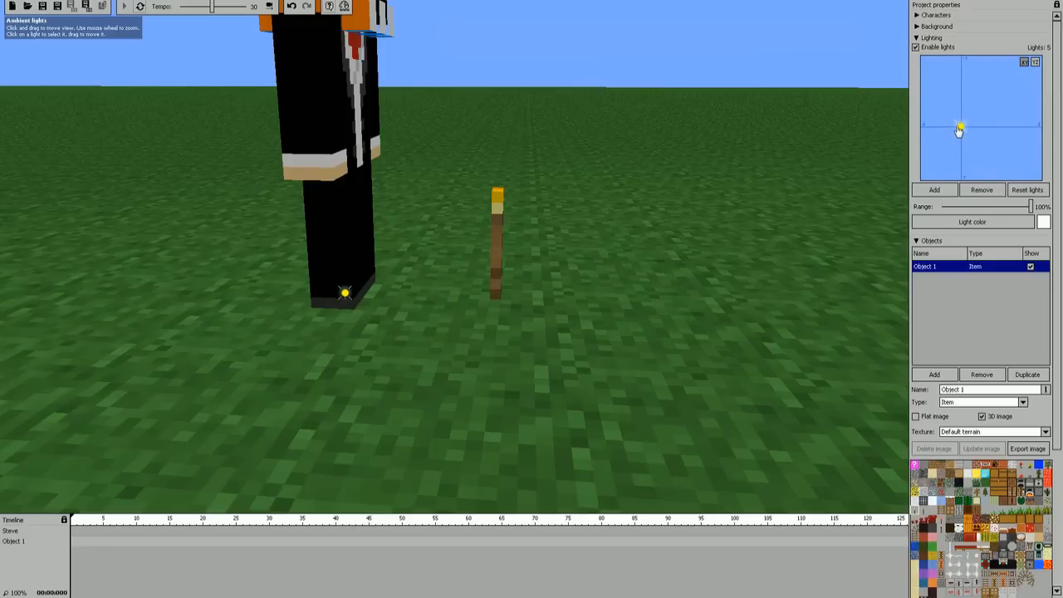
Step: Move the new light away from the character's feet to the ground beside the torch
drag(961, 131, 980, 179)
drag(706, 241, 540, 258)
key(w)
mouse_move(540, 257)
right_down()
mouse_move(465, 264)
mouse_move(531, 267)
mouse_move(522, 264)
right_up()
key(s)
mouse_move(594, 217)
right_down()
mouse_move(540, 216)
mouse_move(594, 218)
right_up()
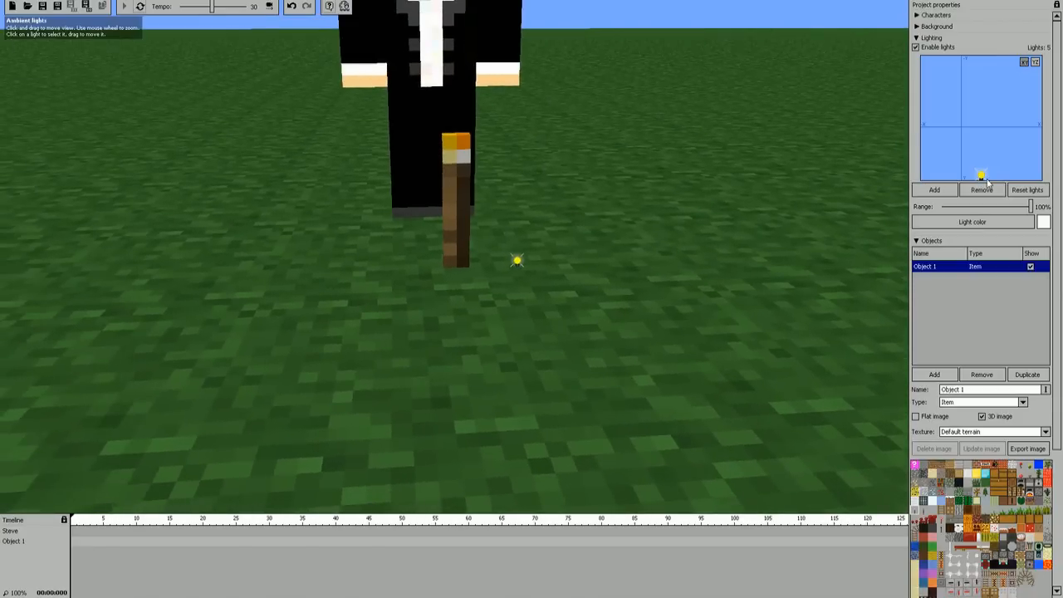
Step: Shift the light sideways until it sits at the base of the torch
drag(983, 176, 962, 178)
key(a)
right_drag(639, 224, 602, 211)
key(d)
key(w)
key(s)
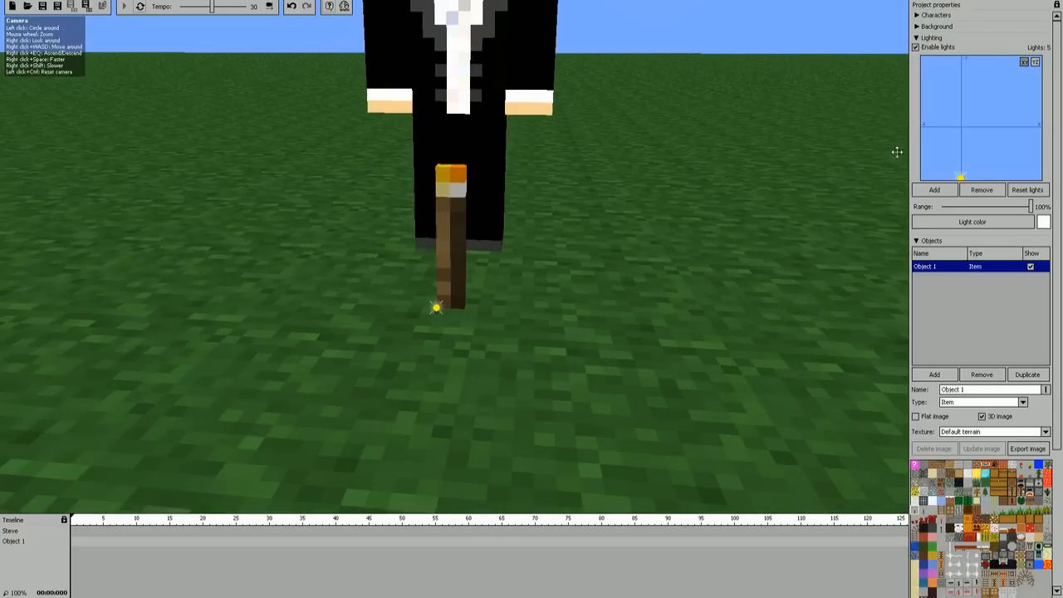
Step: Raise the light in the YZ view until it sits at the torch's flame
click(1034, 64)
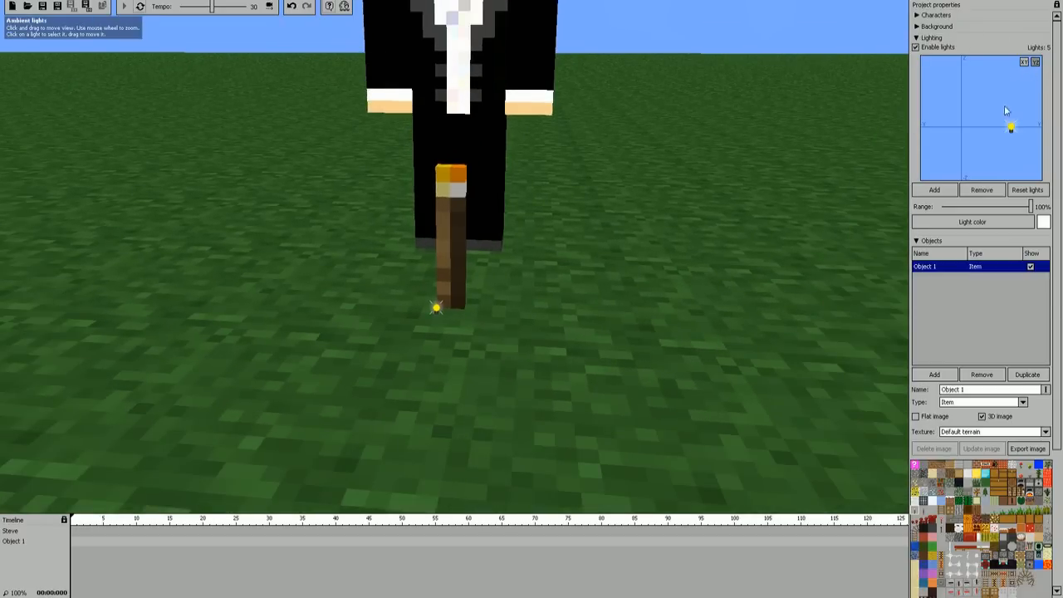
drag(1014, 129, 1009, 94)
right_drag(715, 207, 831, 189)
key(a)
key(w)
mouse_move(455, 257)
right_down()
mouse_move(384, 236)
mouse_move(399, 204)
mouse_move(445, 228)
mouse_move(428, 226)
mouse_move(461, 252)
right_up()
key(d)
key(s)
key(s)
Step: Toggle the scene's lights to compare the effect, and leave them disabled
click(916, 49)
click(917, 48)
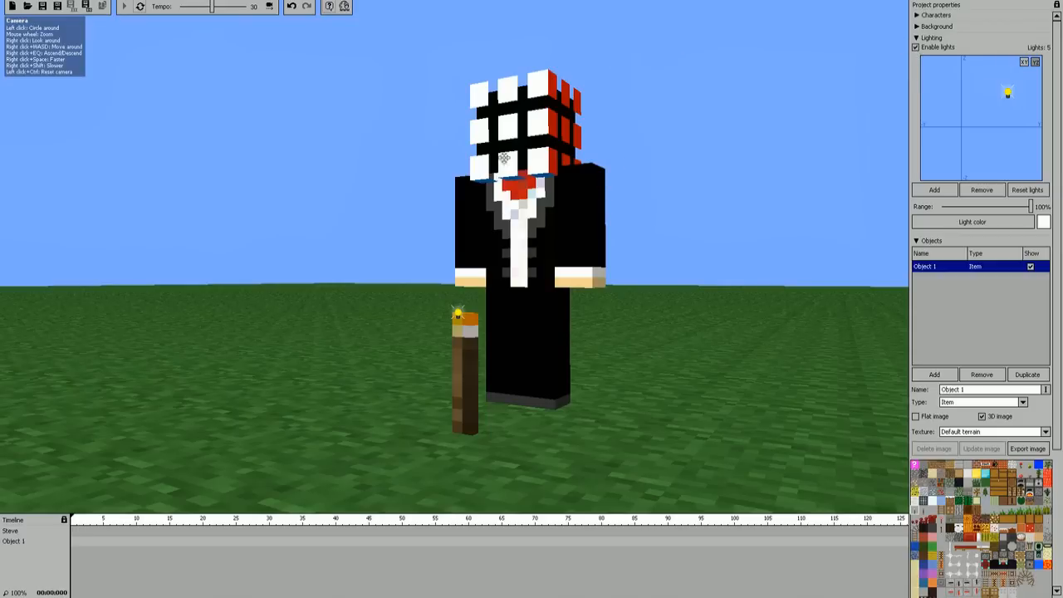
click(916, 49)
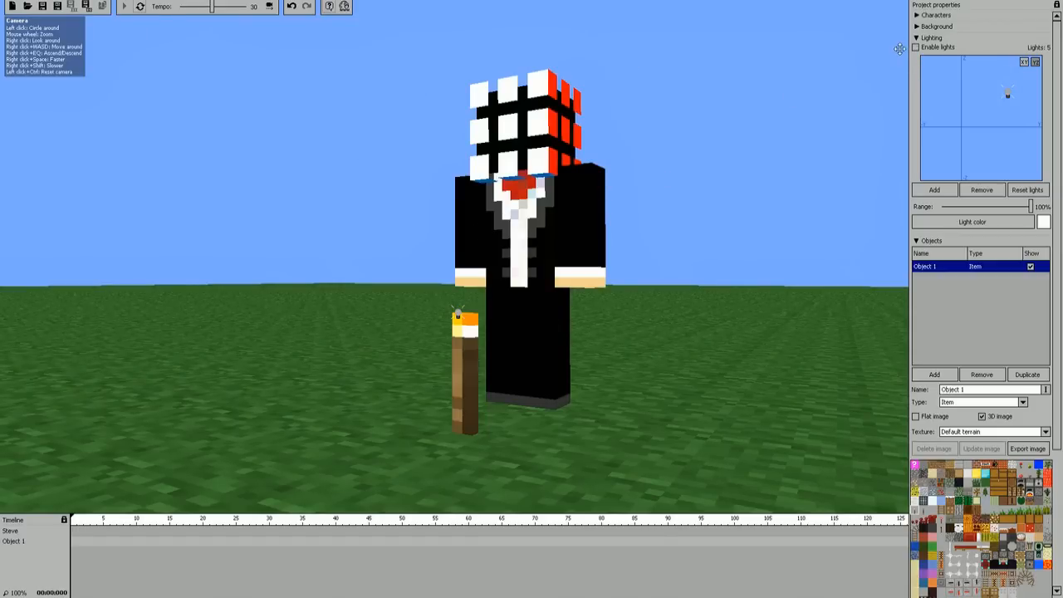
right_drag(687, 163, 668, 199)
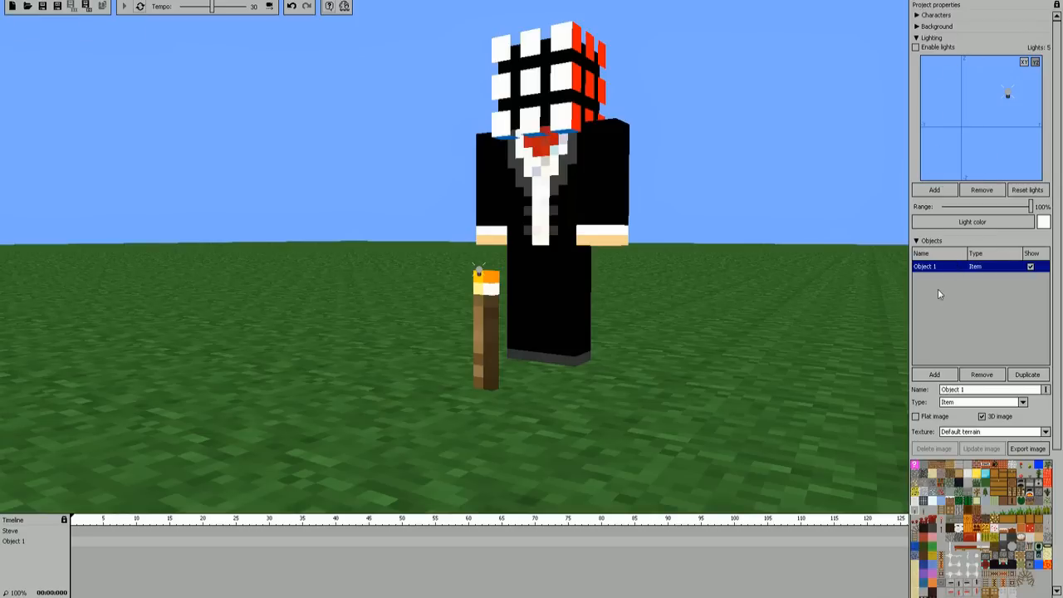
Step: Remove the torch object and its timeline from the animation
click(955, 266)
click(950, 268)
click(935, 269)
click(934, 269)
click(982, 375)
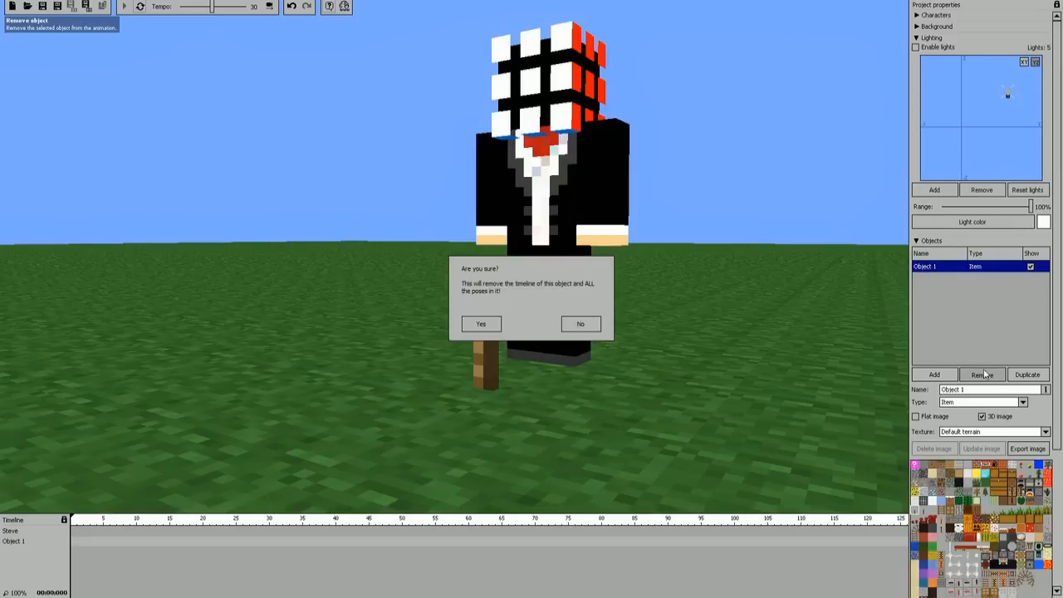
click(497, 325)
Step: Create keyframes on the character's timeline at frames 0 and 15
drag(478, 269, 403, 365)
key(s)
right_drag(454, 257, 436, 304)
key(w)
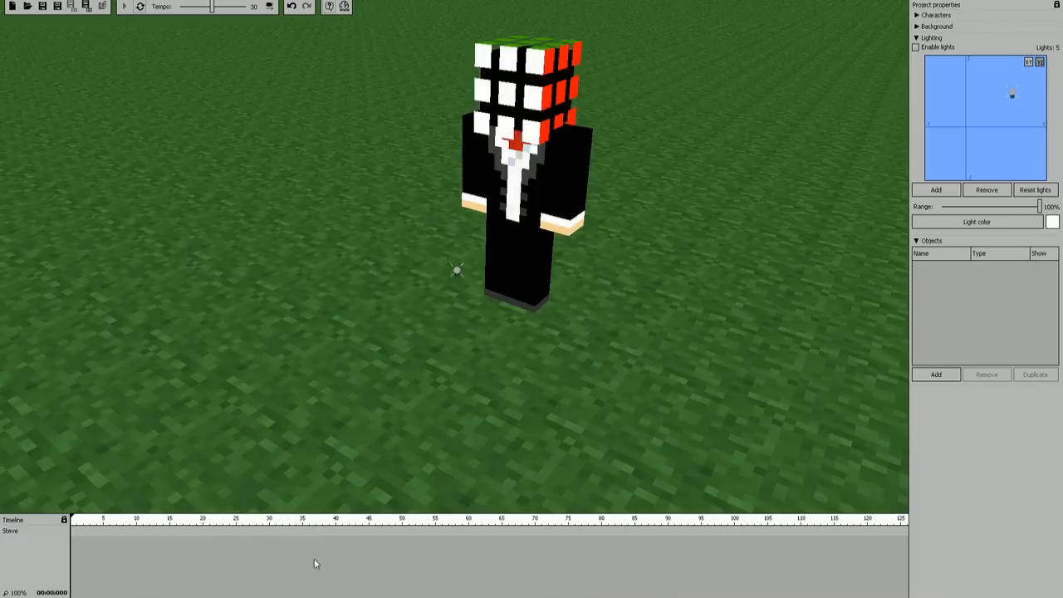
click(73, 537)
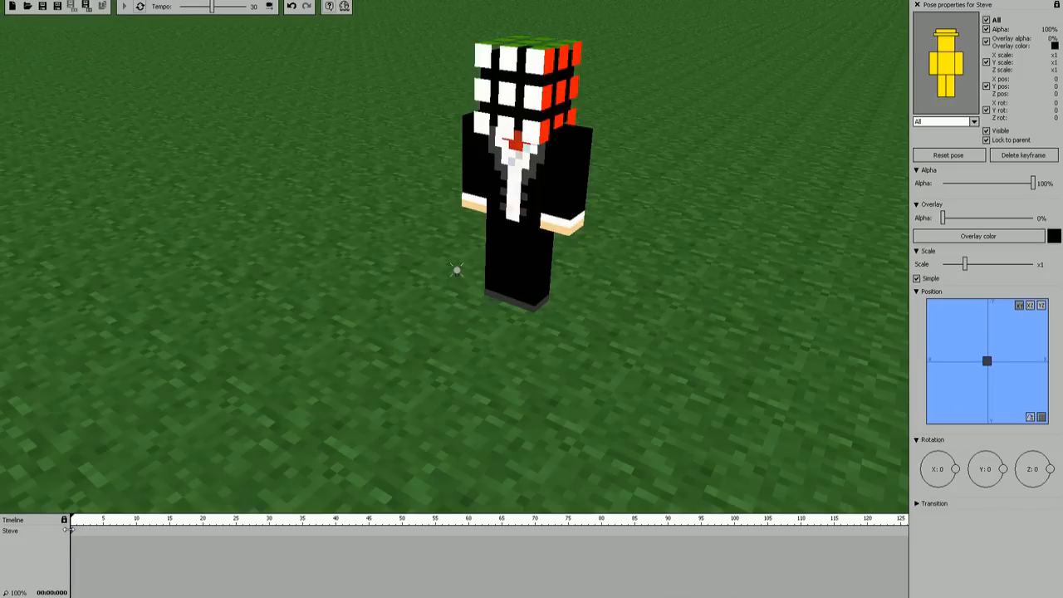
right_drag(161, 492, 137, 483)
right_drag(478, 278, 455, 256)
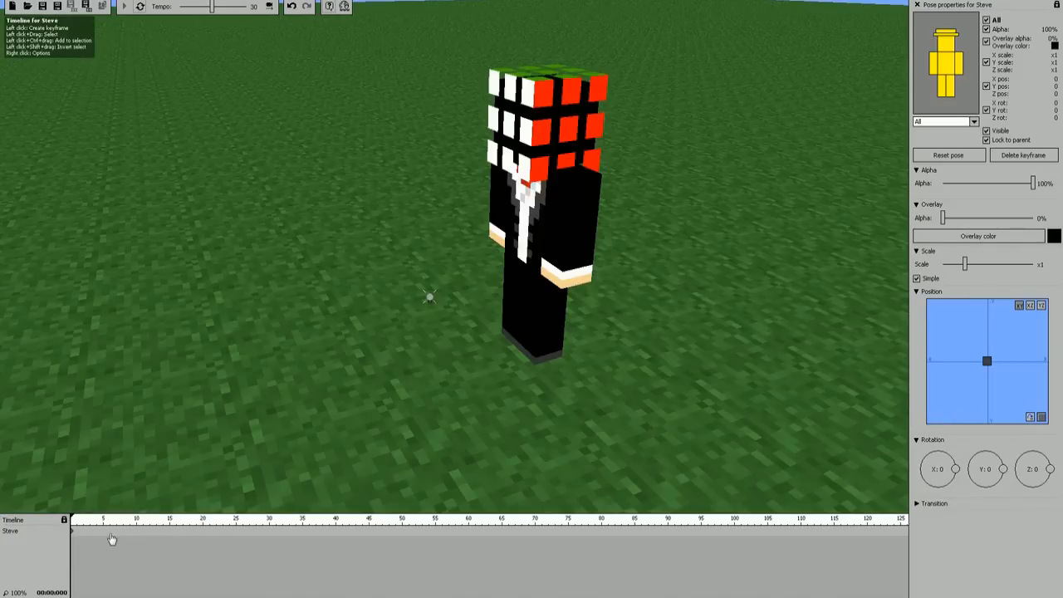
click(170, 535)
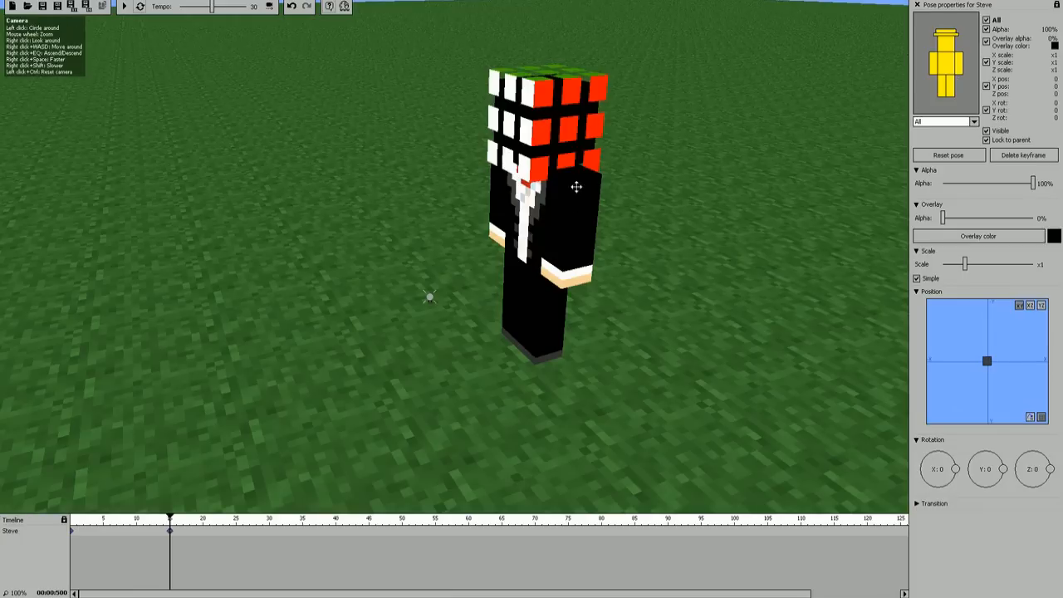
Step: Rotate the character's left arm slightly backward about the X axis at frame 15, with Y and Z rotation at 0
click(962, 59)
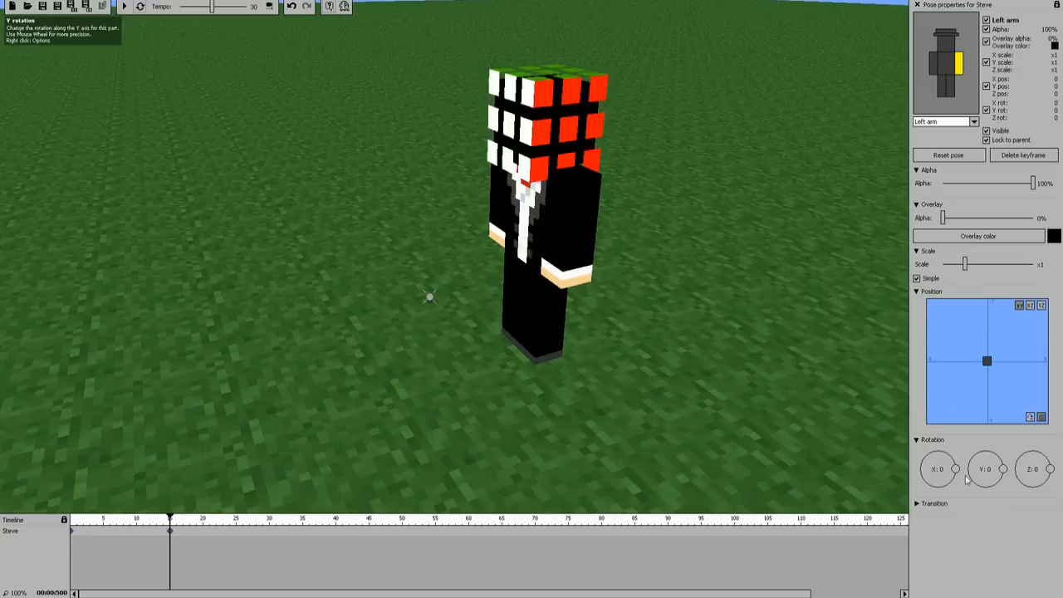
drag(956, 472, 1030, 472)
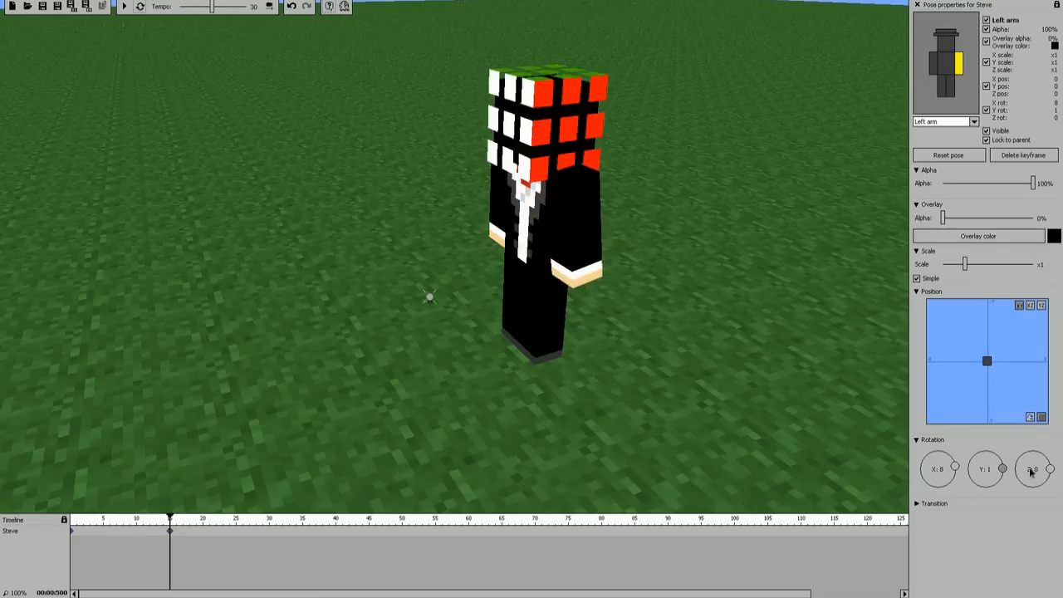
mouse_move(1034, 472)
mouse_down()
mouse_move(1044, 474)
mouse_move(1016, 508)
mouse_move(1006, 418)
mouse_move(1022, 483)
mouse_move(1061, 473)
mouse_move(1050, 472)
mouse_up()
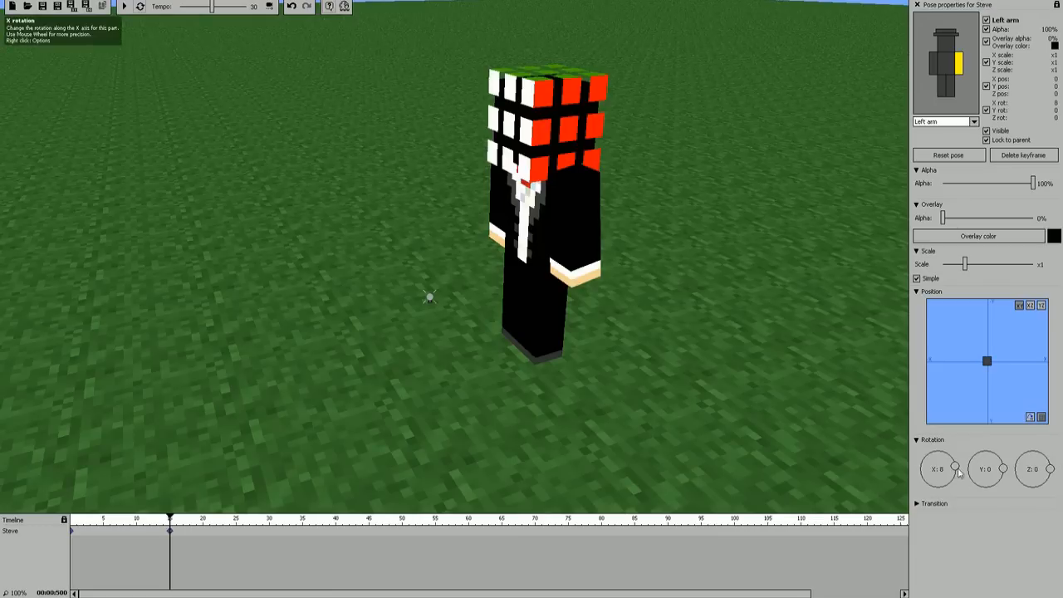
drag(954, 468, 964, 466)
Step: Rotate the right arm slightly forward about the X axis, and set the X rotation to -4 for the right leg and 4 for the left leg
click(934, 64)
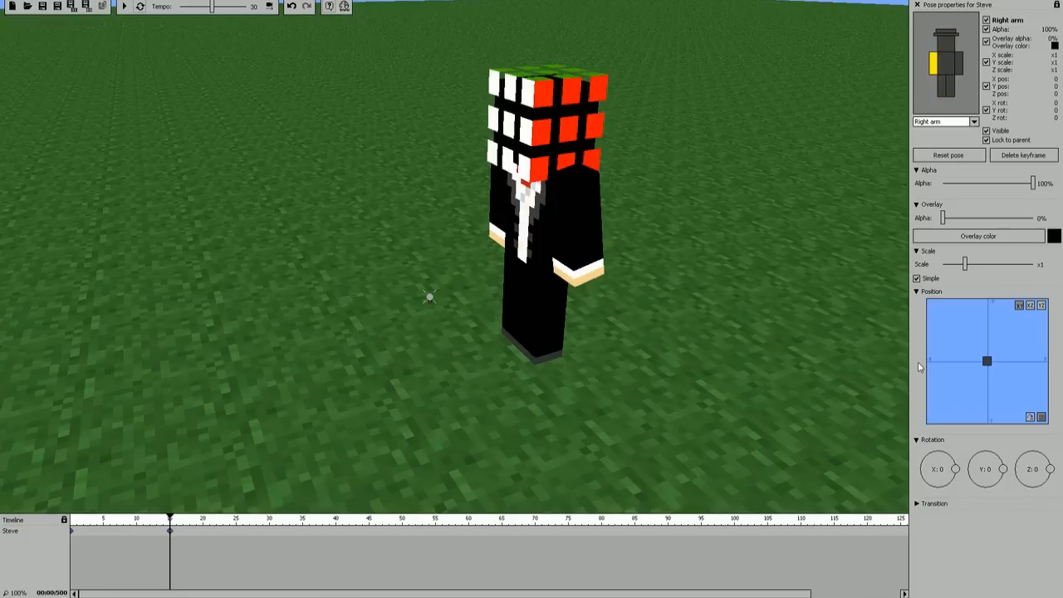
mouse_move(955, 472)
mouse_down()
mouse_move(956, 484)
mouse_move(965, 473)
mouse_up()
click(942, 83)
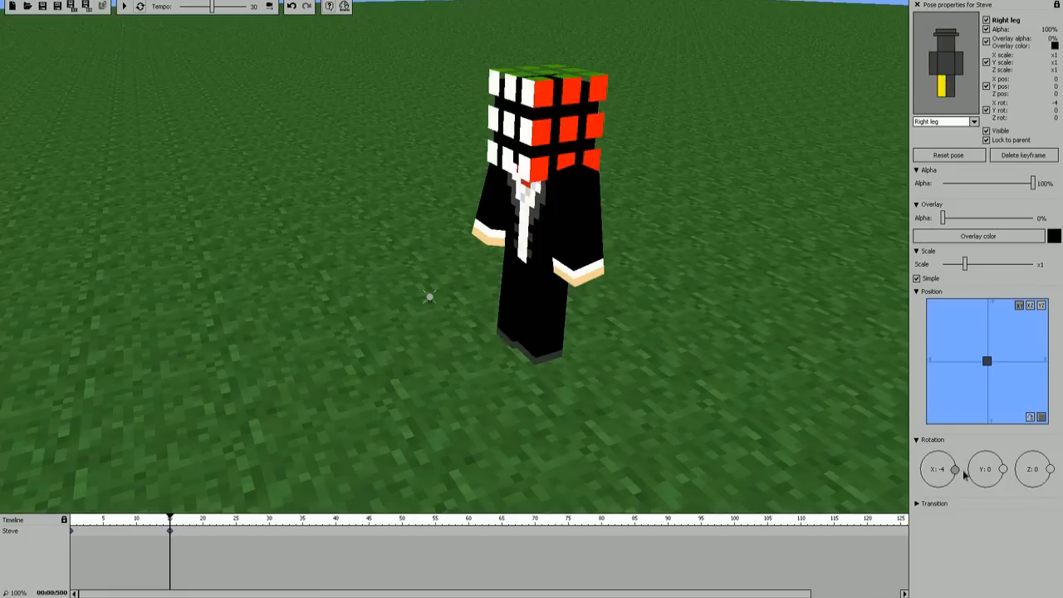
click(950, 85)
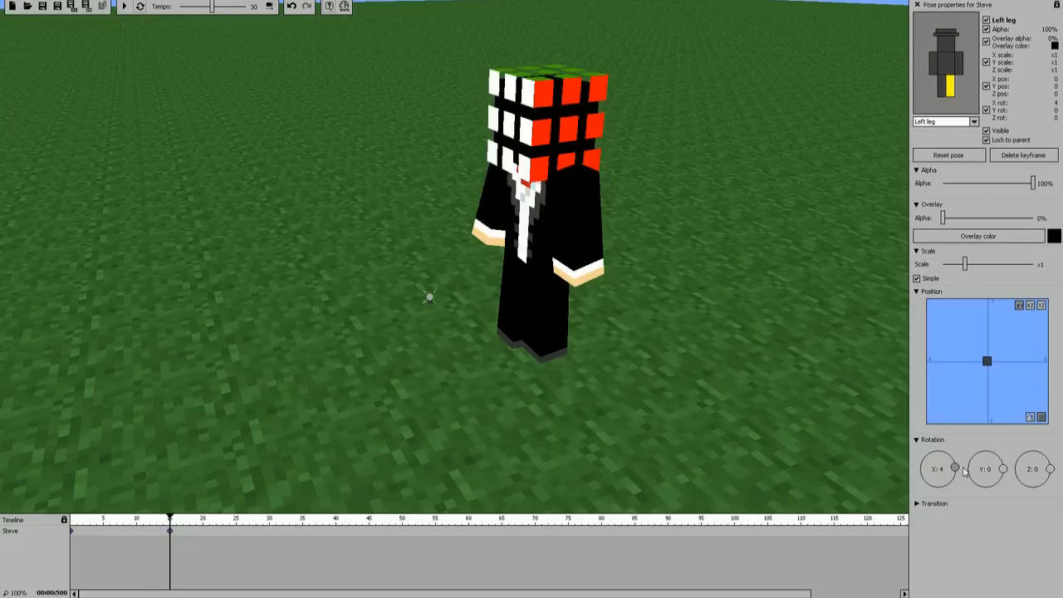
Step: Lean the character's body forward with an X rotation of 5
click(947, 62)
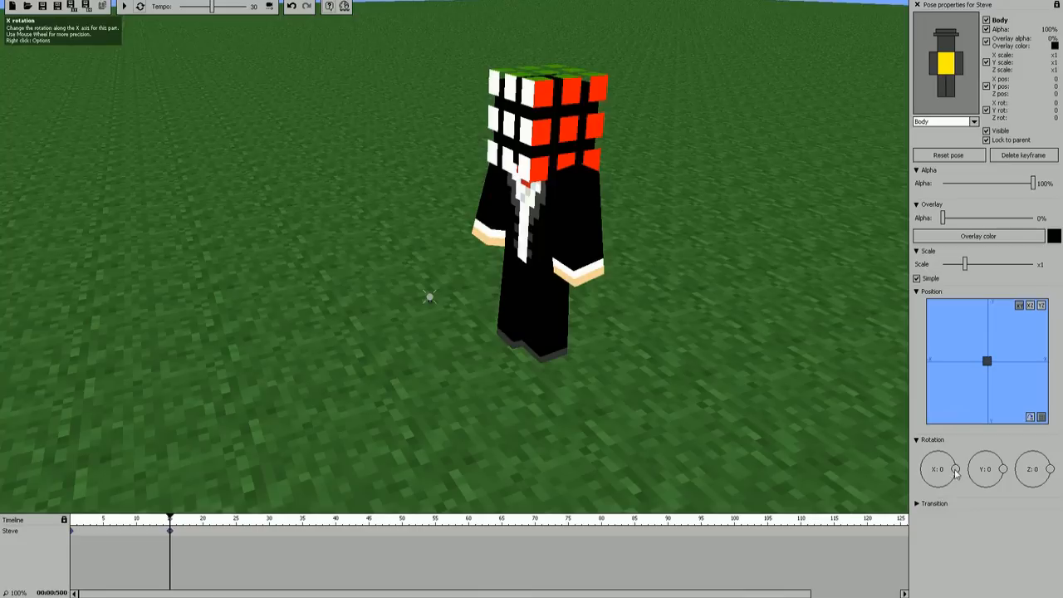
scroll(961, 471, up, 8)
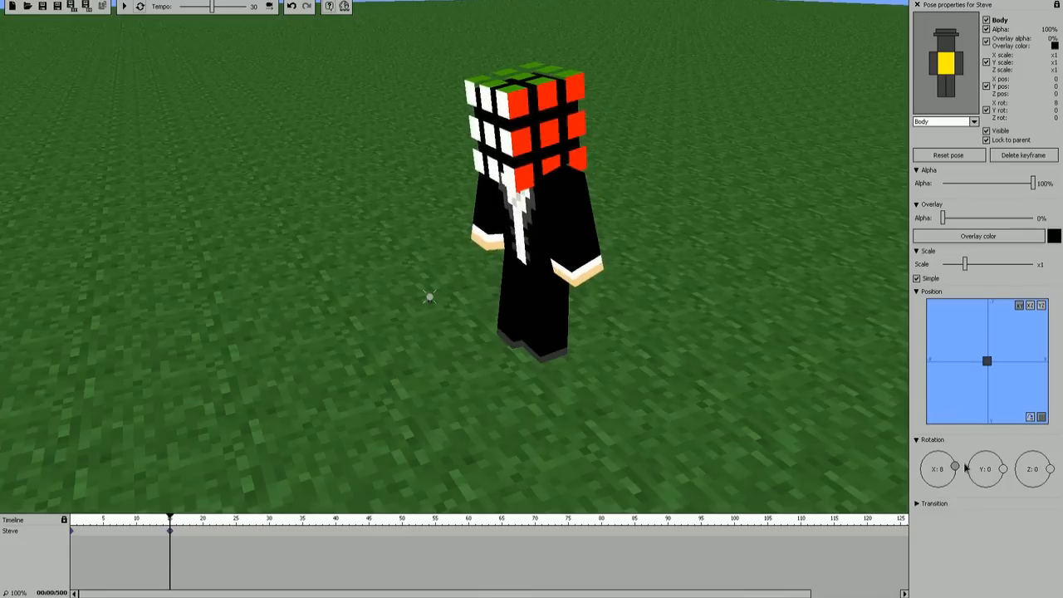
scroll(966, 471, up, 4)
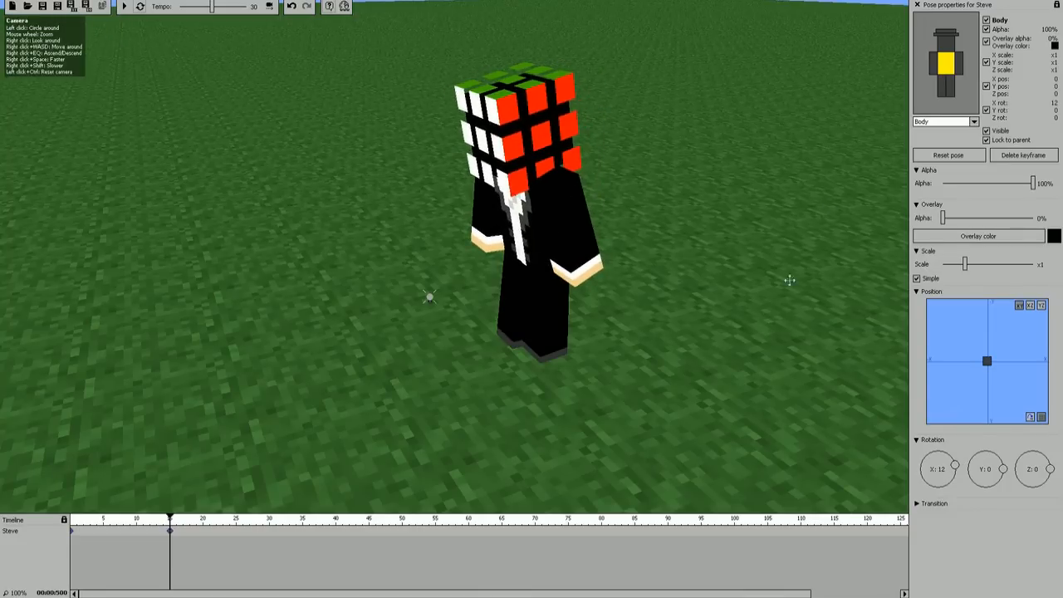
scroll(958, 471, down, 7)
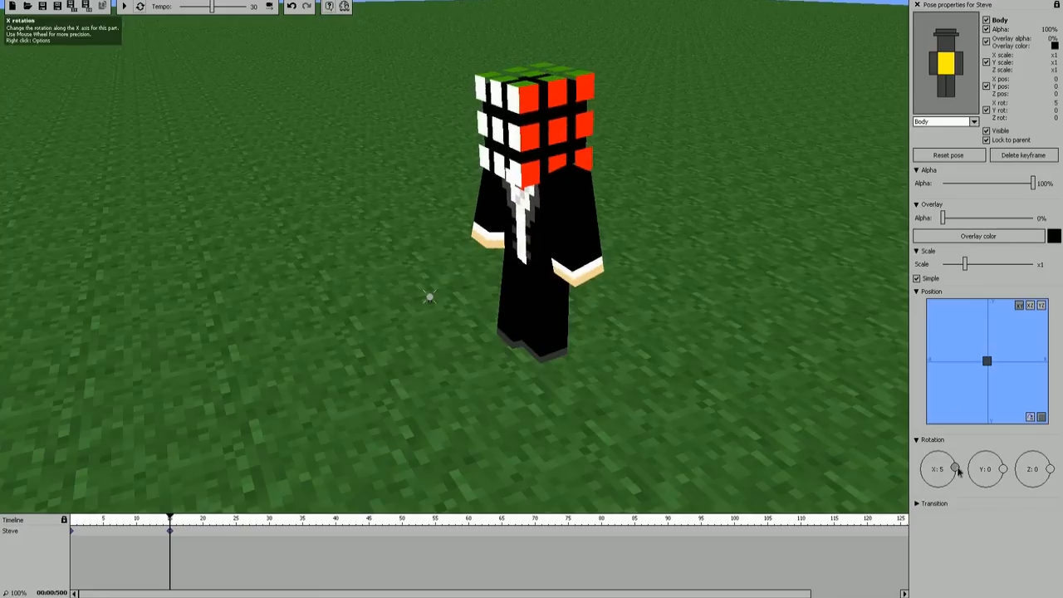
Step: Increase the body's forward lean to an X rotation of 7 and check the motion between frames 0 and 15
scroll(958, 470, up, 2)
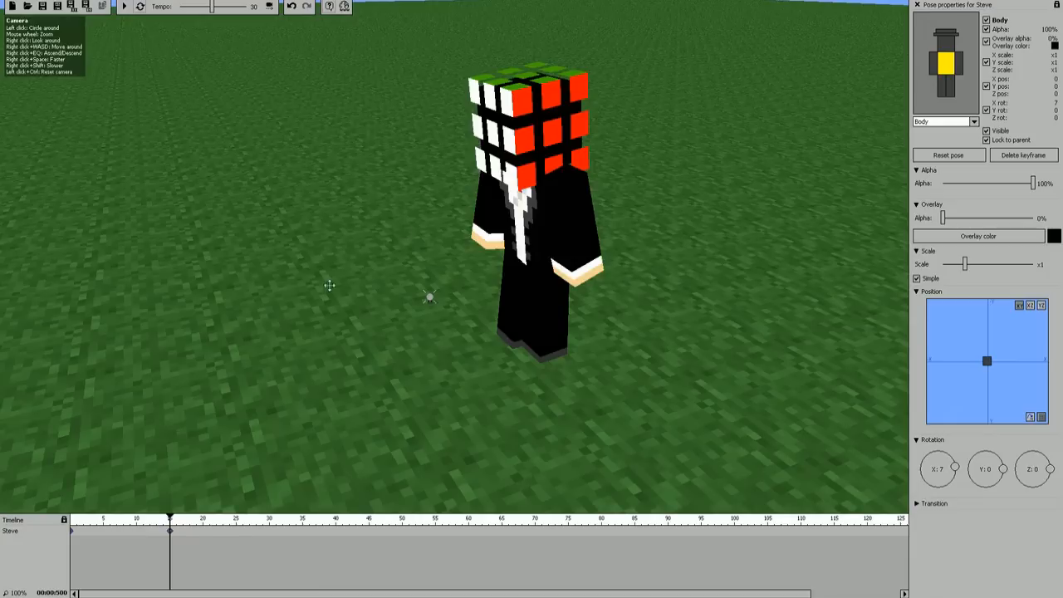
drag(170, 517, 73, 519)
click(72, 532)
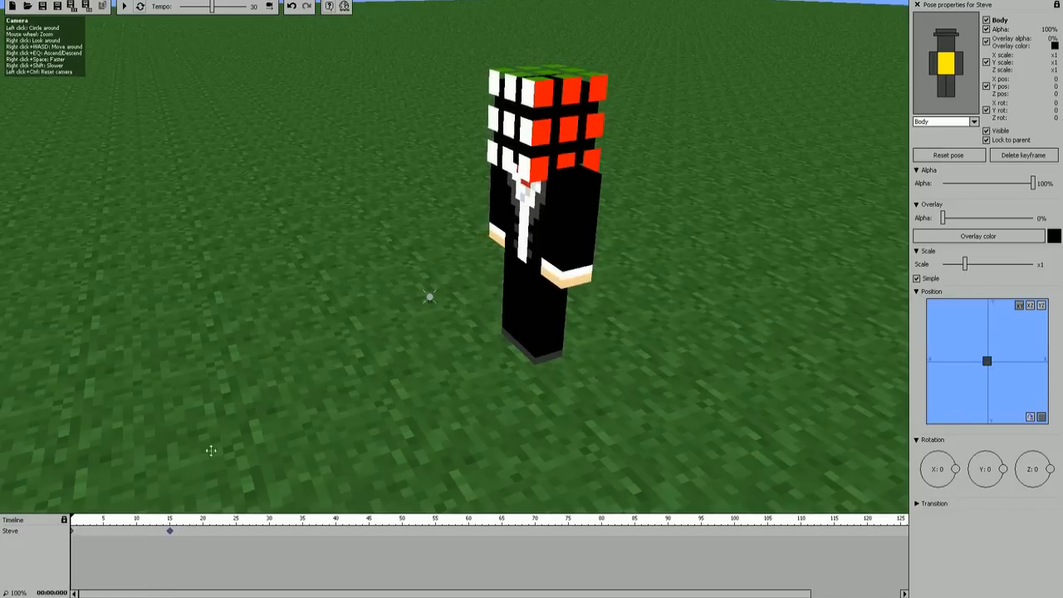
click(170, 533)
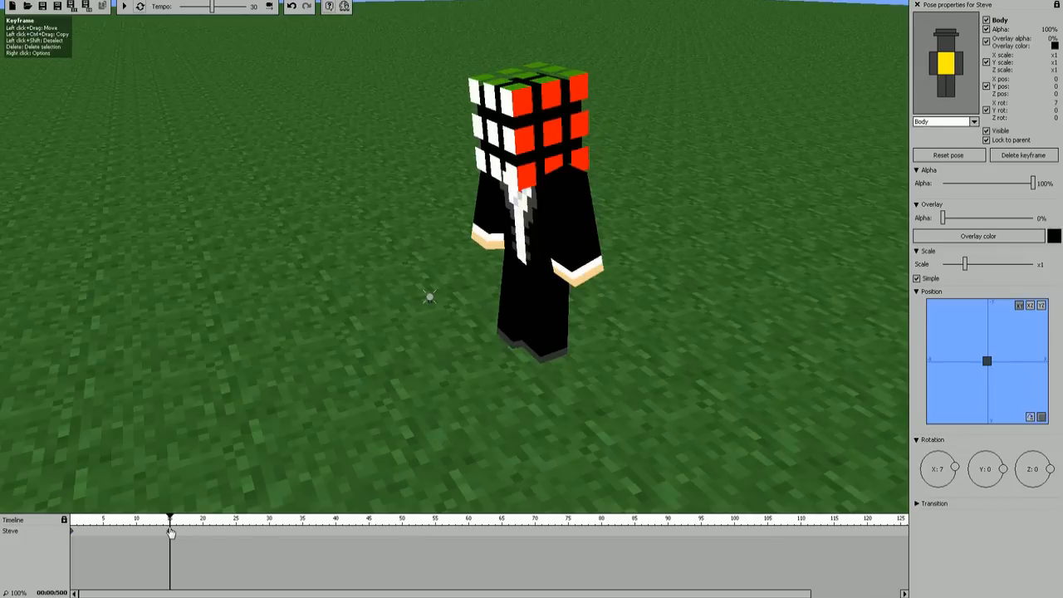
Step: Create a character keyframe at frame 30 and move the whole character to a Y position of 15
click(272, 532)
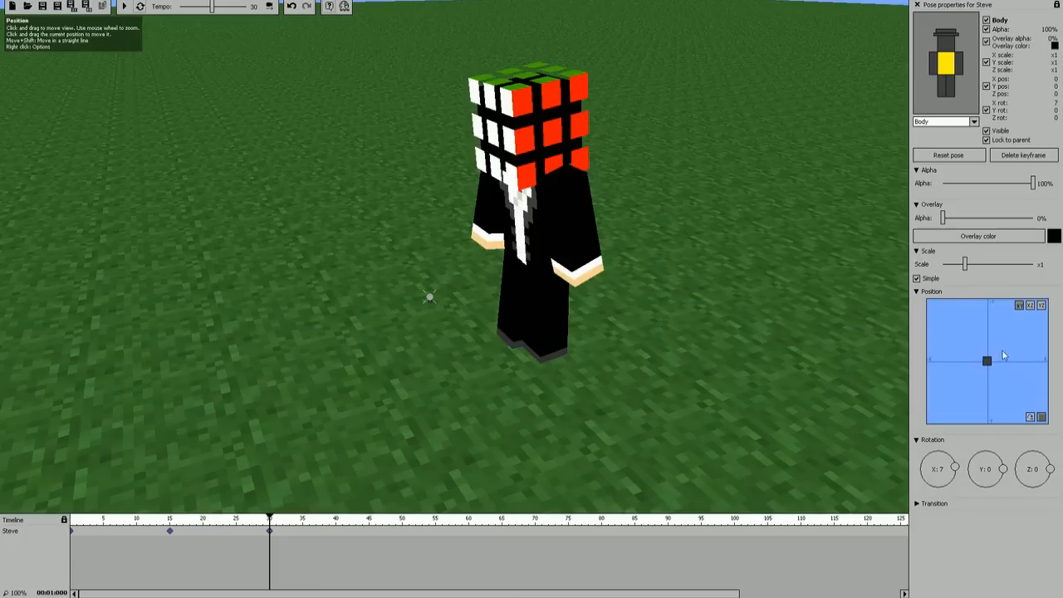
mouse_move(987, 361)
mouse_down()
mouse_move(992, 347)
mouse_move(987, 361)
mouse_up()
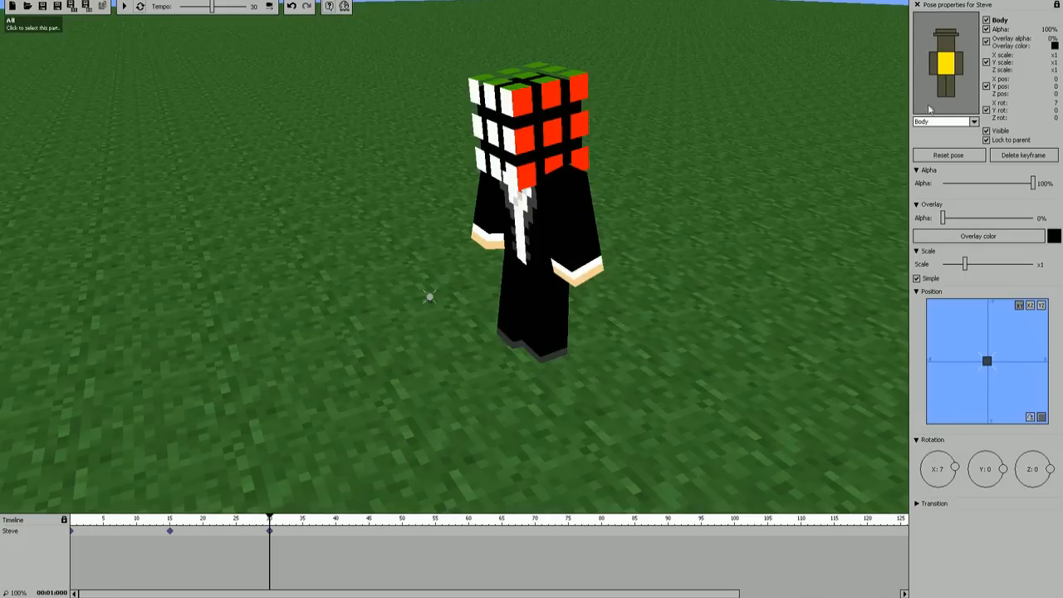
click(943, 23)
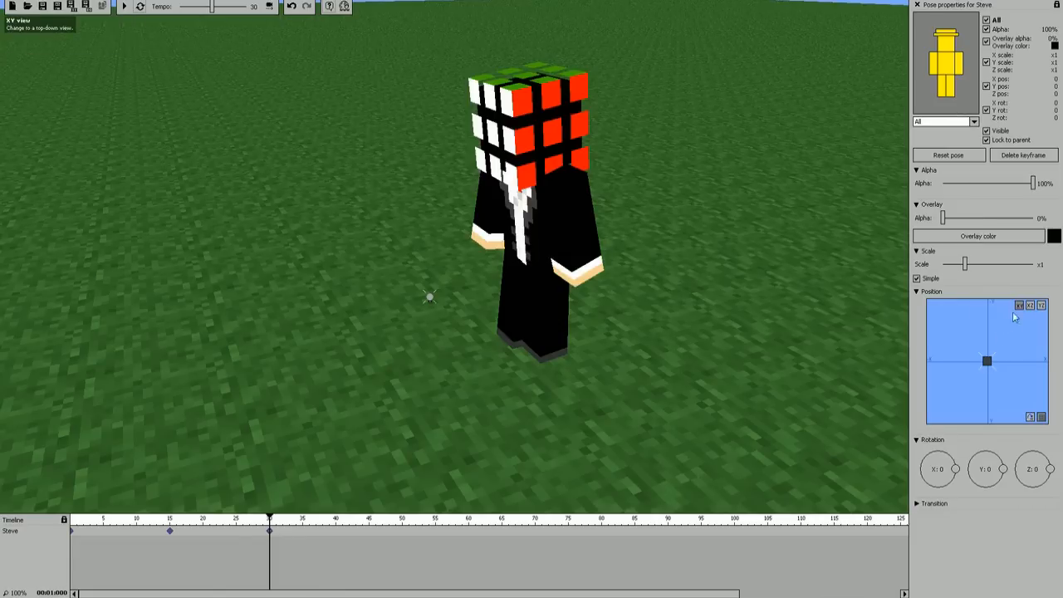
mouse_move(987, 362)
mouse_down()
mouse_move(987, 353)
mouse_move(988, 369)
mouse_up()
drag(987, 379, 987, 411)
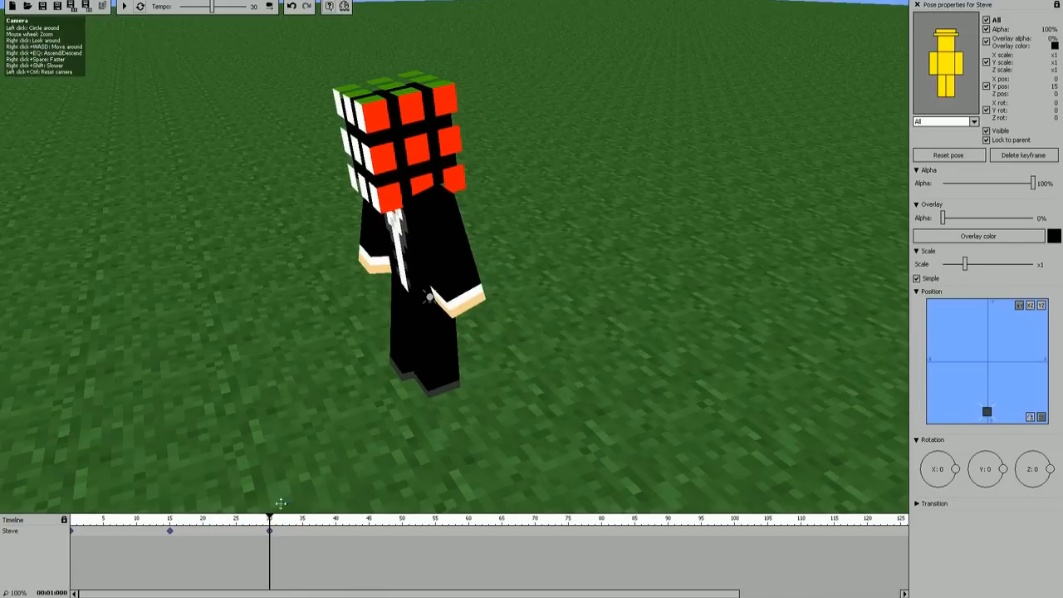
drag(271, 518, 246, 521)
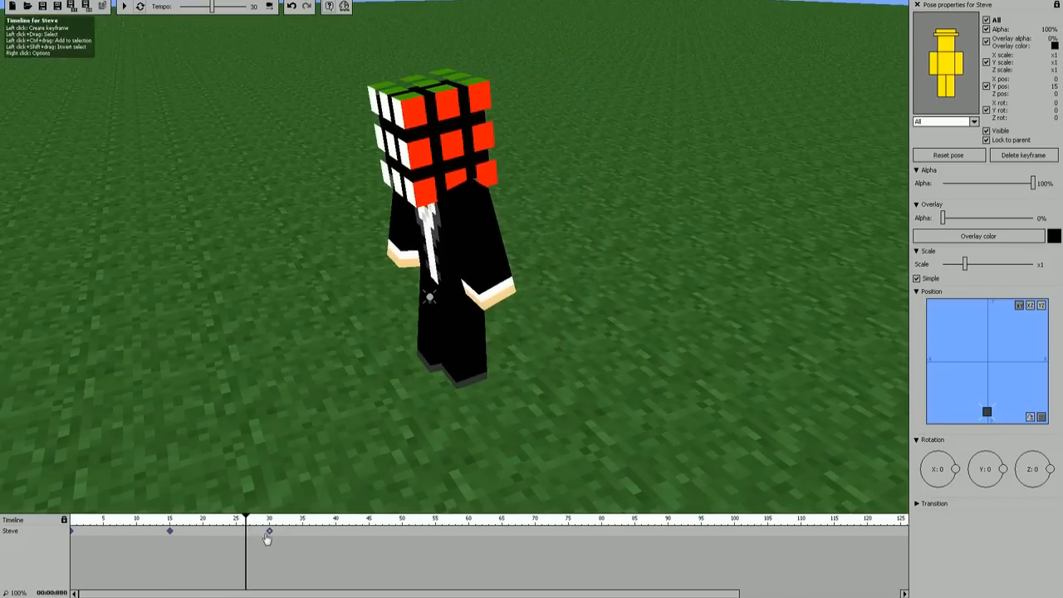
Step: On the frame 30 keyframe, set the X rotation to -21 for the left leg and 5 for the right leg
click(270, 531)
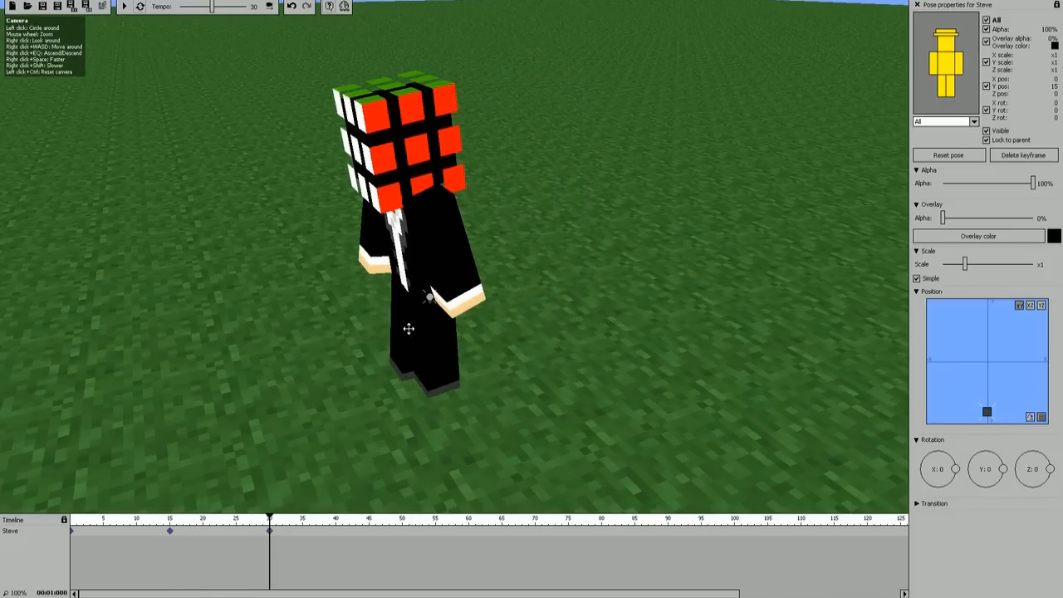
click(953, 89)
drag(958, 465, 956, 479)
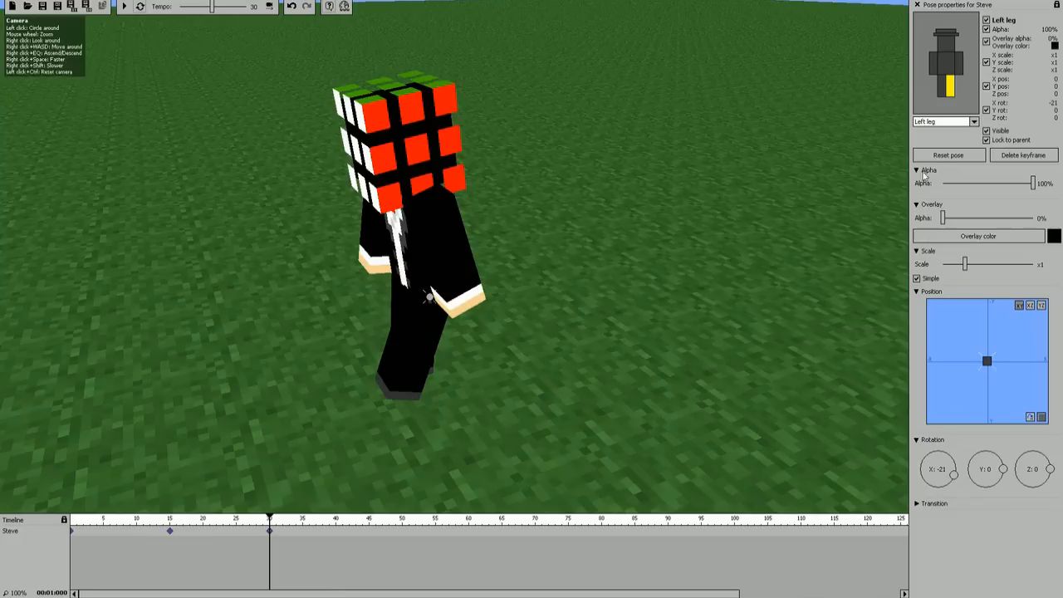
click(945, 89)
click(945, 88)
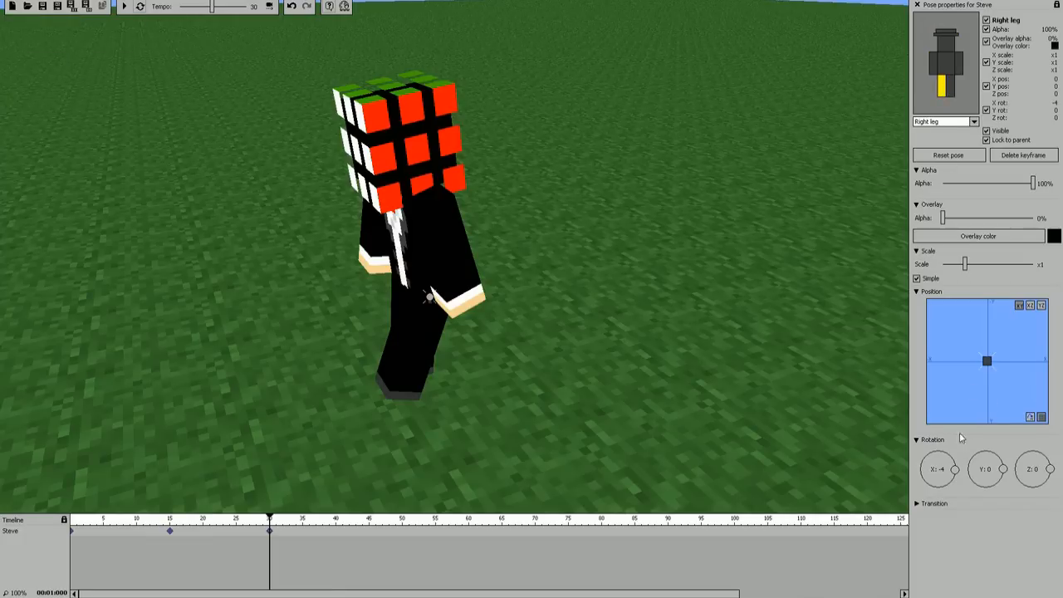
drag(956, 470, 964, 471)
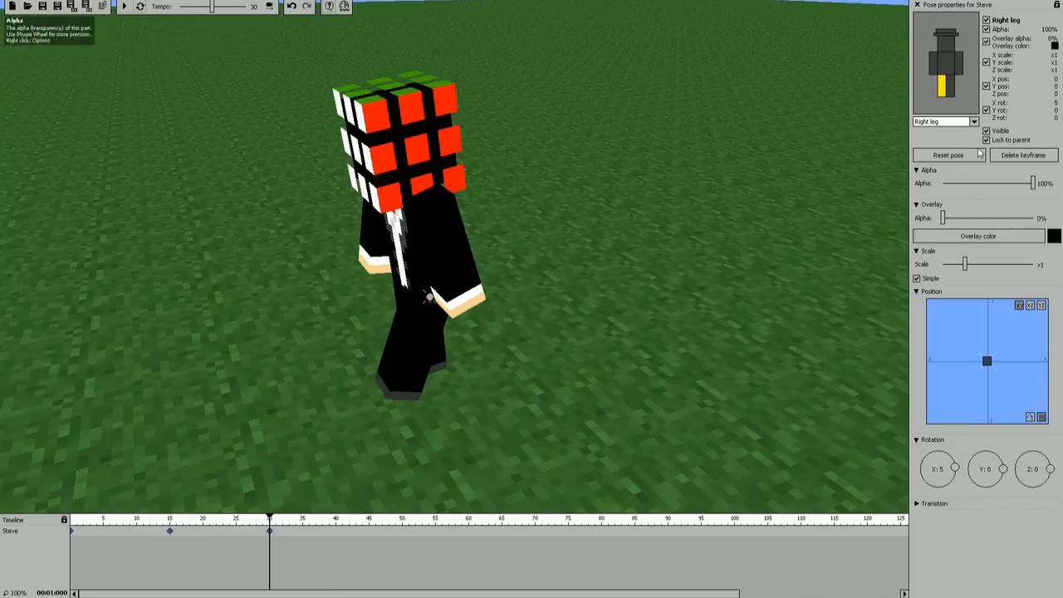
Step: Swing the arms at frame 30 with an X rotation of 15 for the right arm and -23 for the left arm
click(958, 63)
drag(956, 467, 955, 475)
click(935, 68)
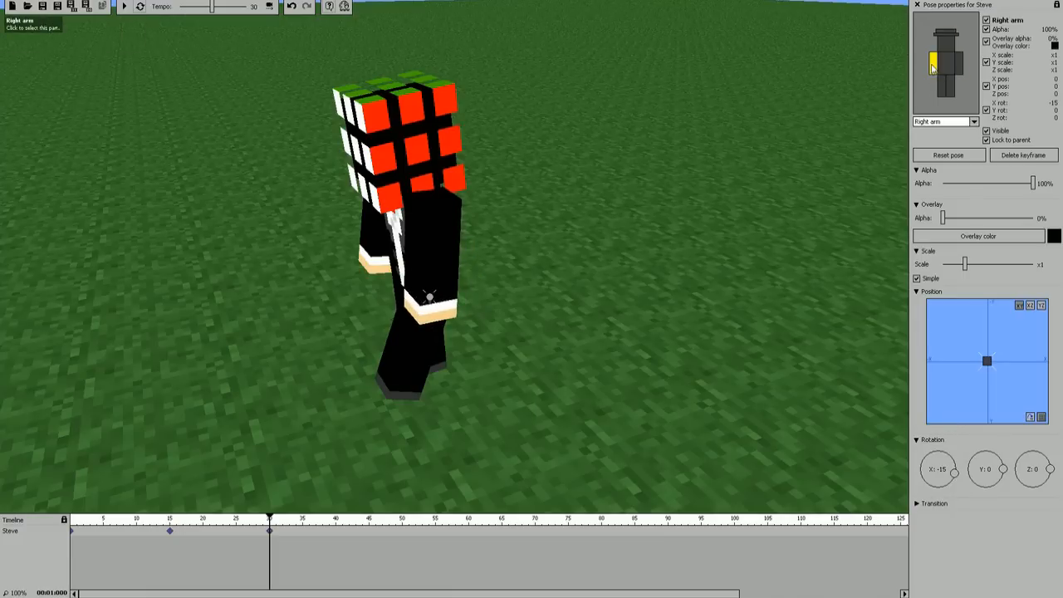
drag(956, 476, 960, 464)
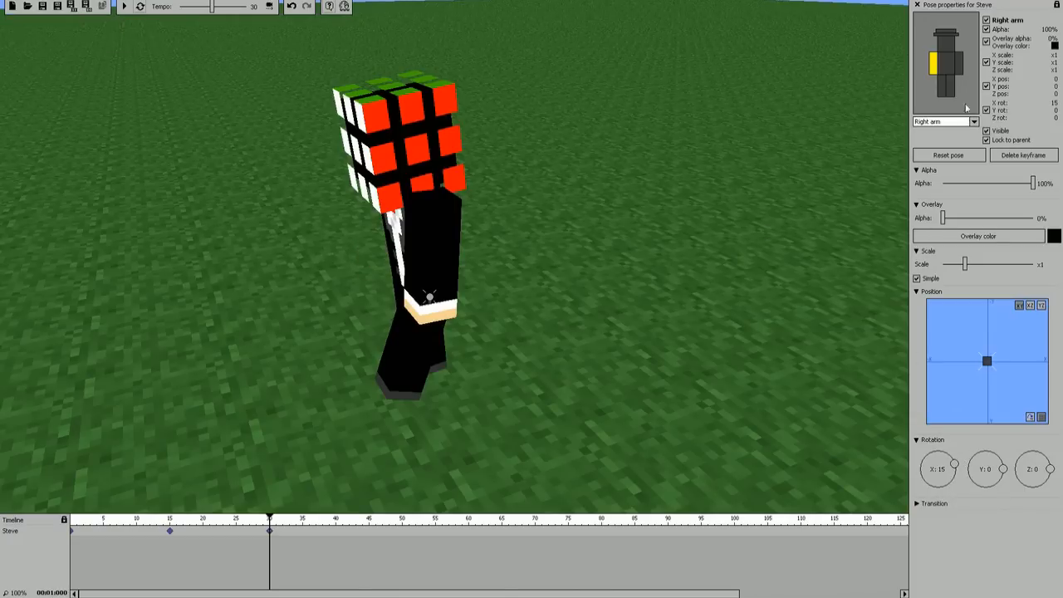
click(958, 65)
scroll(960, 482, up, 1)
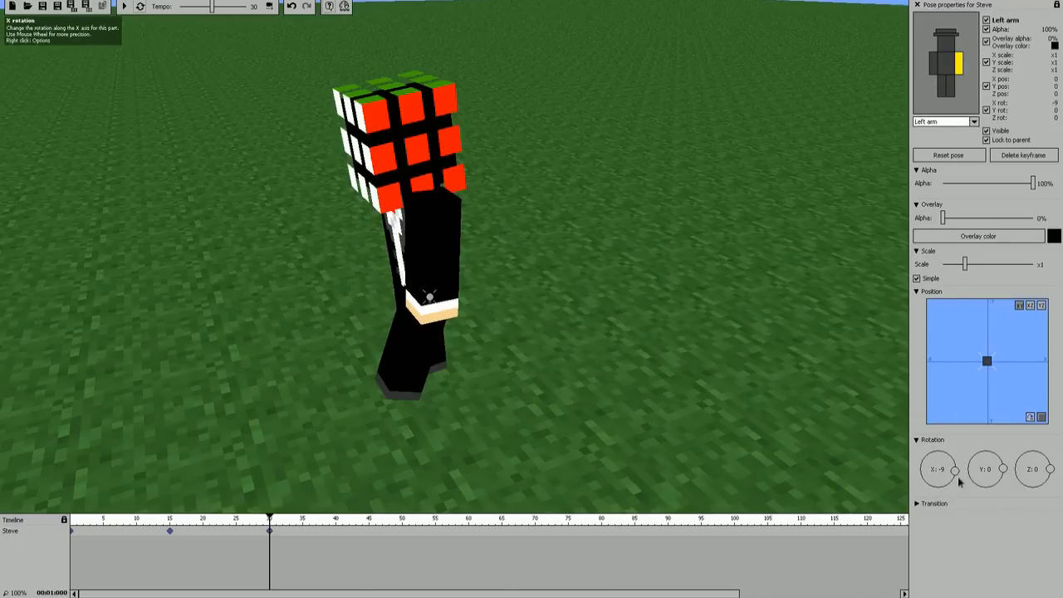
drag(957, 476, 956, 479)
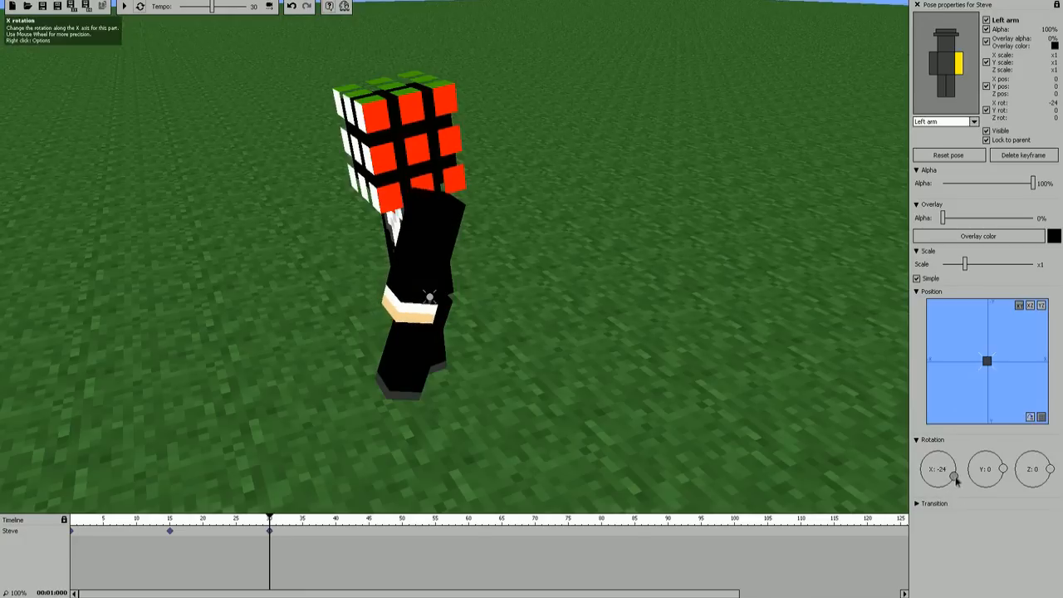
Step: Set the body's X rotation to 2 at frame 30 and preview the walk by scrubbing back to the start
click(946, 63)
drag(956, 470, 959, 468)
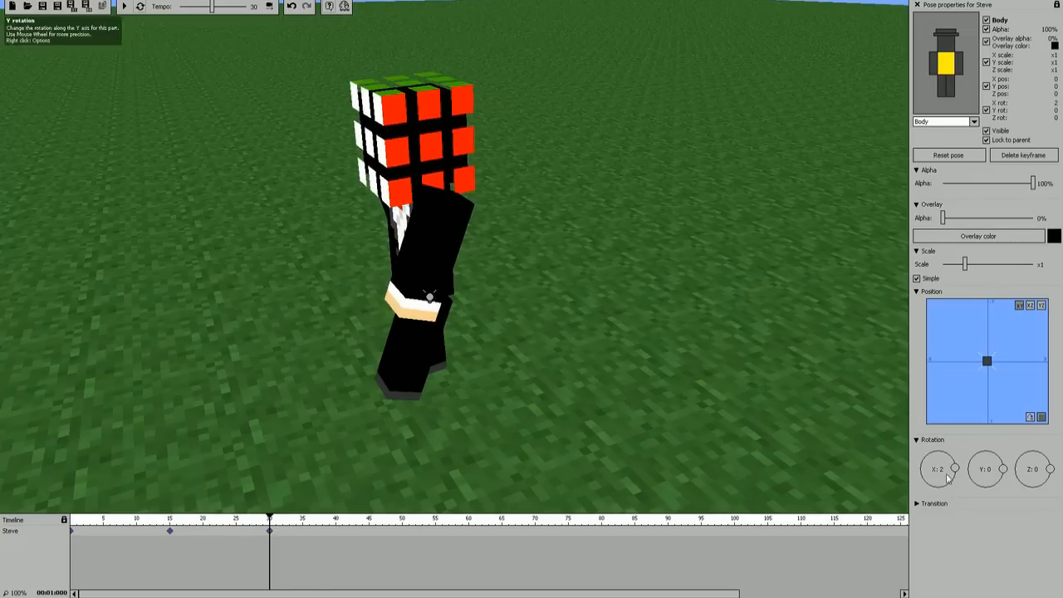
drag(270, 516, 181, 534)
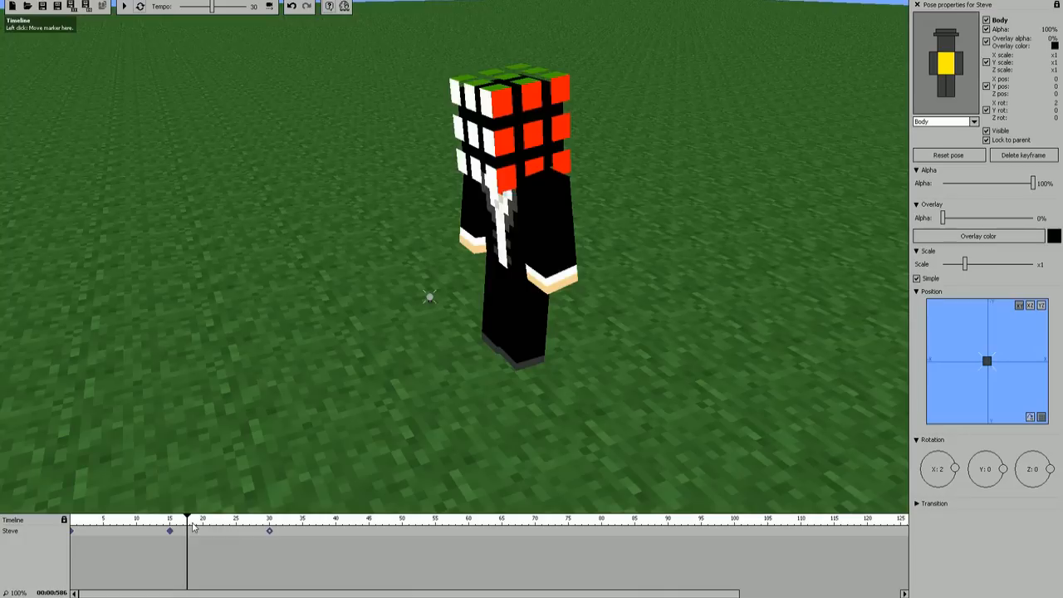
mouse_move(191, 525)
mouse_down()
mouse_move(48, 523)
mouse_move(305, 507)
mouse_move(59, 508)
mouse_up()
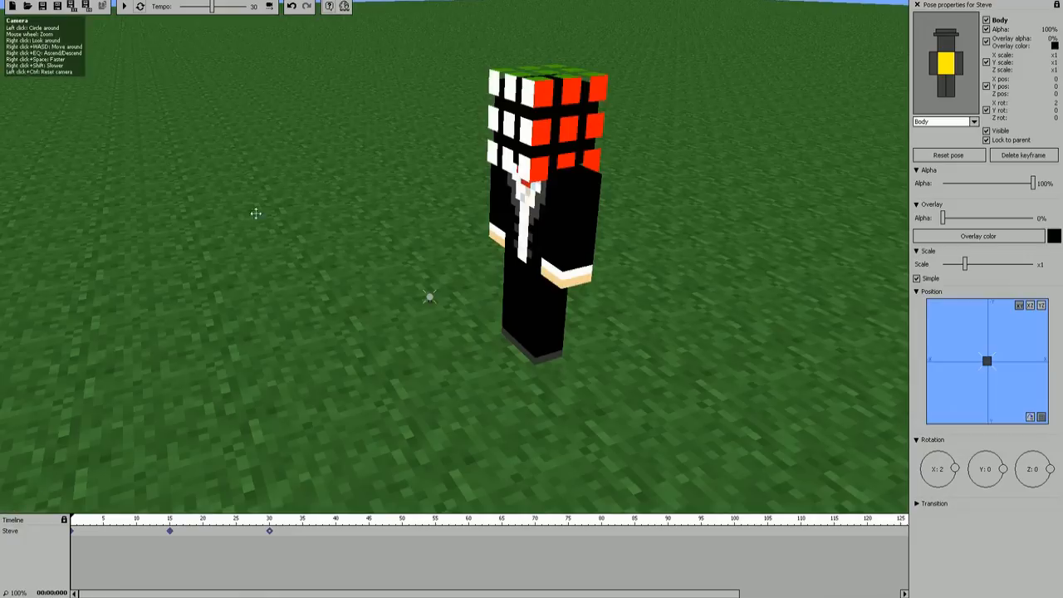
Step: Enable the camera timeline and move the camera to a lower front view of the character with the horizon in sight
click(270, 7)
right_drag(291, 288, 293, 263)
key(a)
key(s)
key(d)
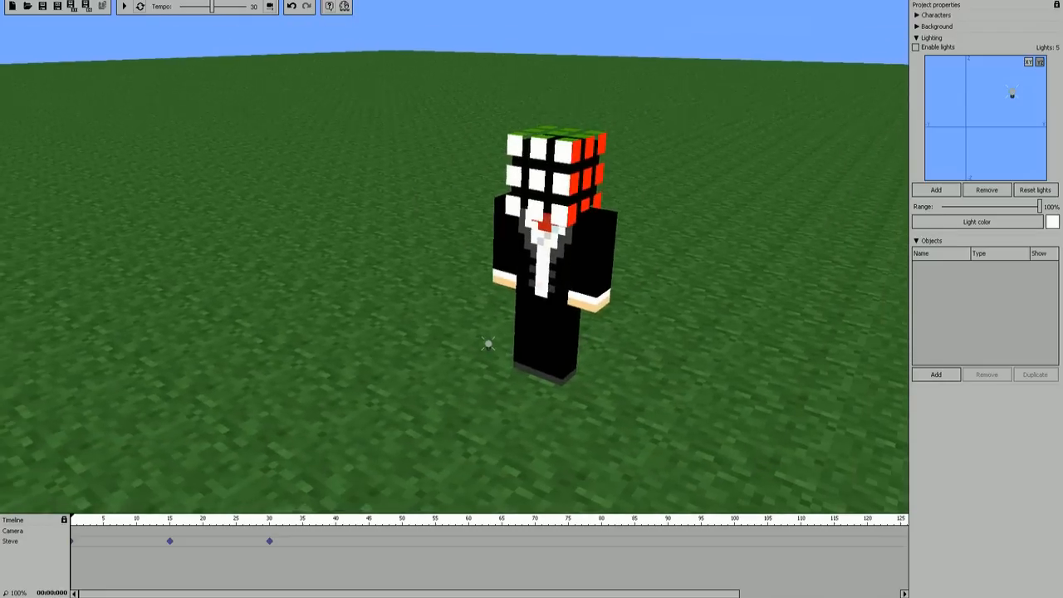
right_drag(455, 256, 449, 257)
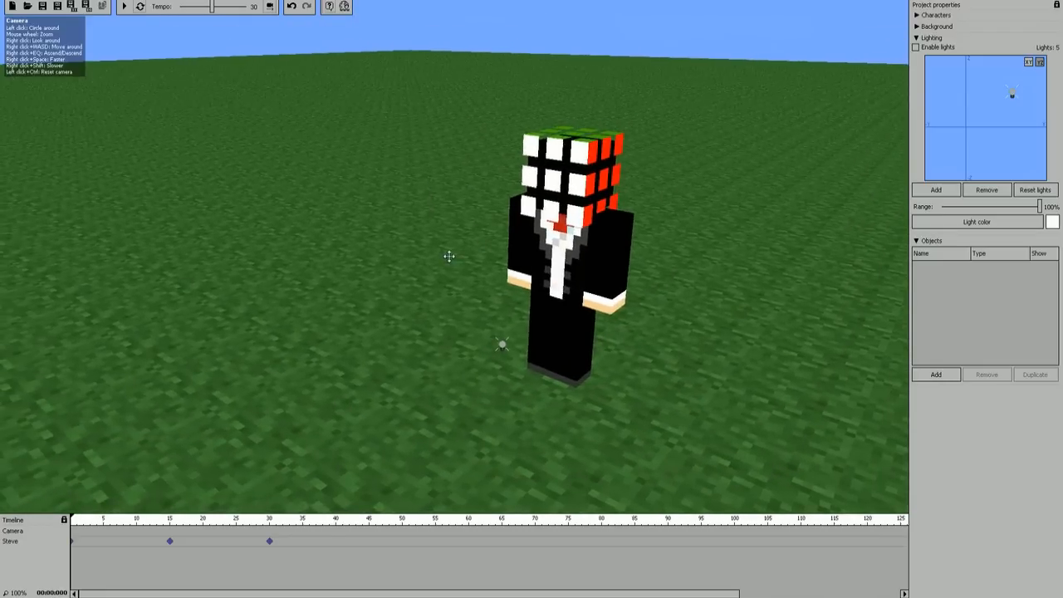
Step: Create a camera keyframe at frame 0 and place the camera at about X 47, Y 75, Z 45, facing the character
click(73, 531)
key(a)
right_drag(384, 327, 819, 298)
key(w)
key(d)
right_drag(413, 287, 262, 306)
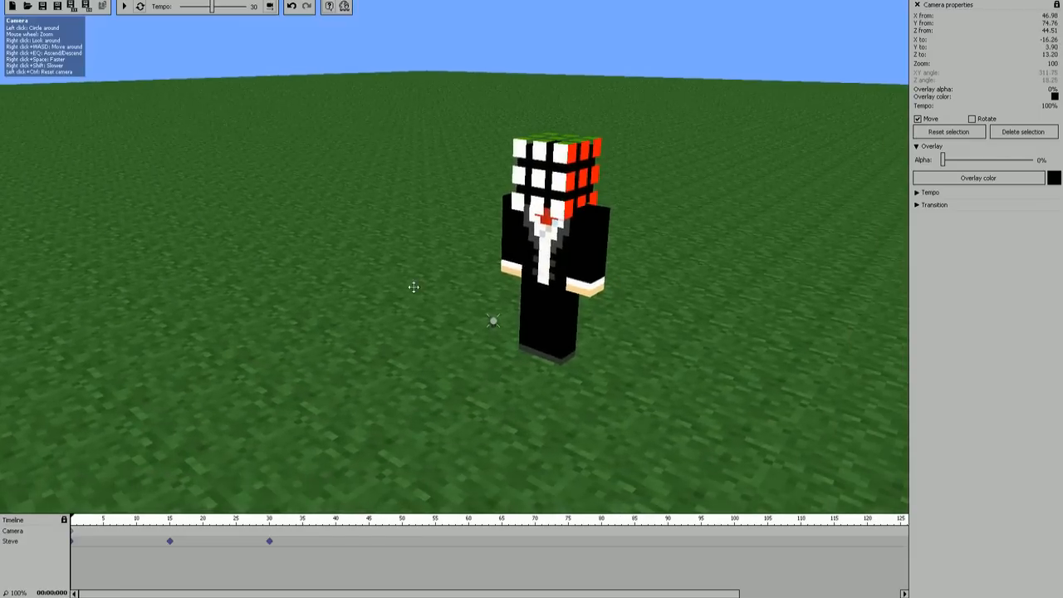
Step: Add a camera keyframe at frame 30 with the camera at about X -55, Y 82, Z 42, and scrub through the camera move
click(270, 532)
right_drag(365, 357, 689, 336)
key(a)
key(w)
right_drag(339, 332, 358, 338)
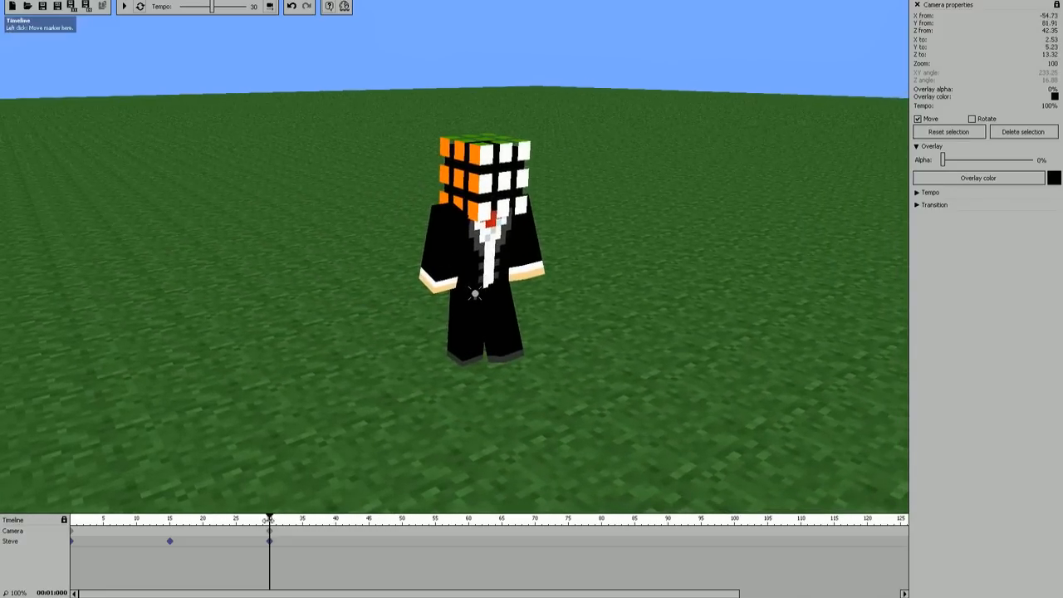
drag(271, 514, 97, 523)
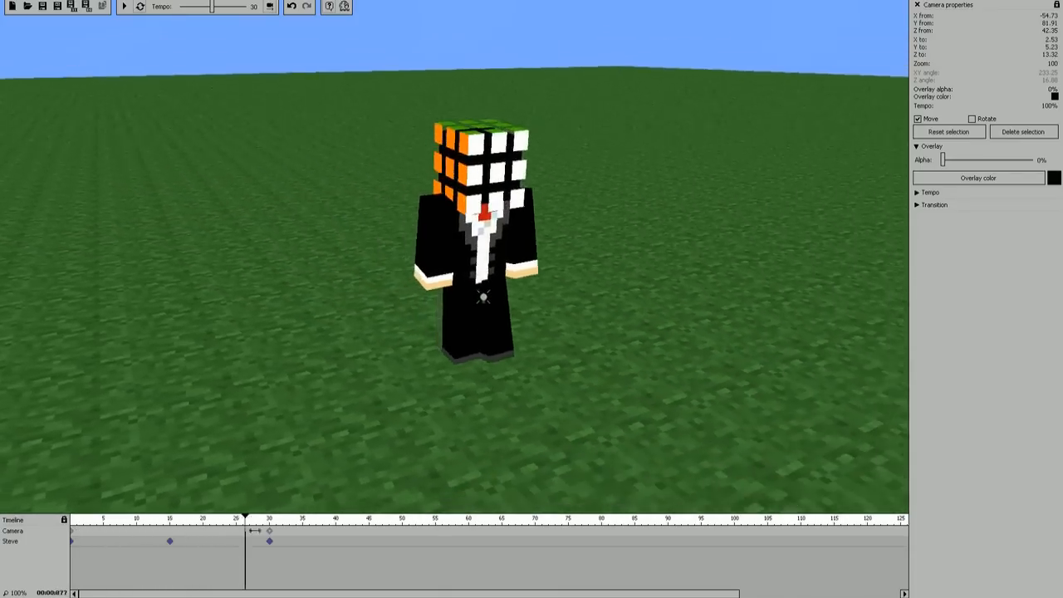
drag(304, 532, 64, 529)
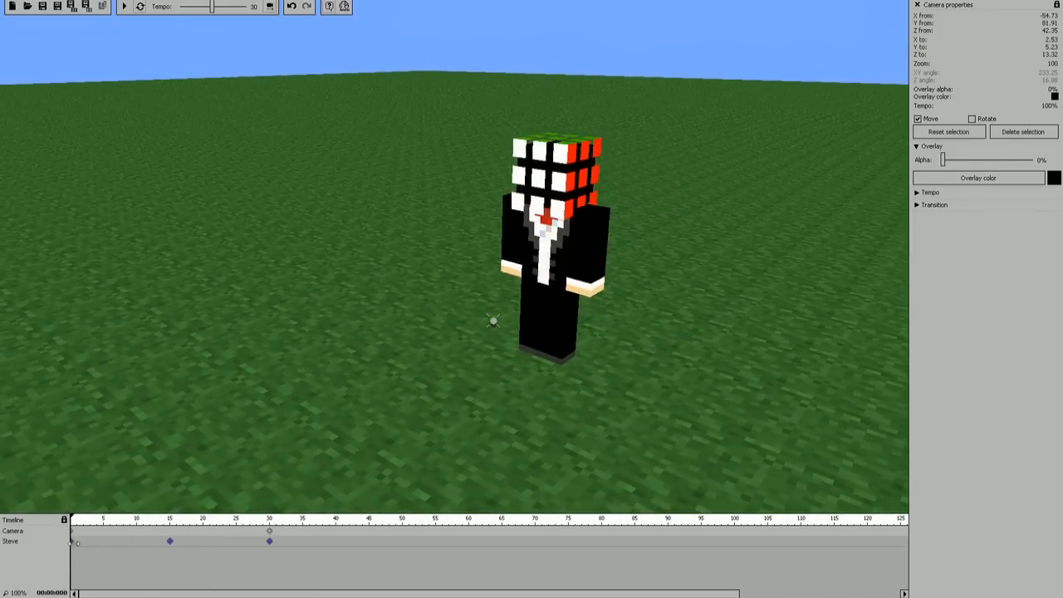
click(74, 542)
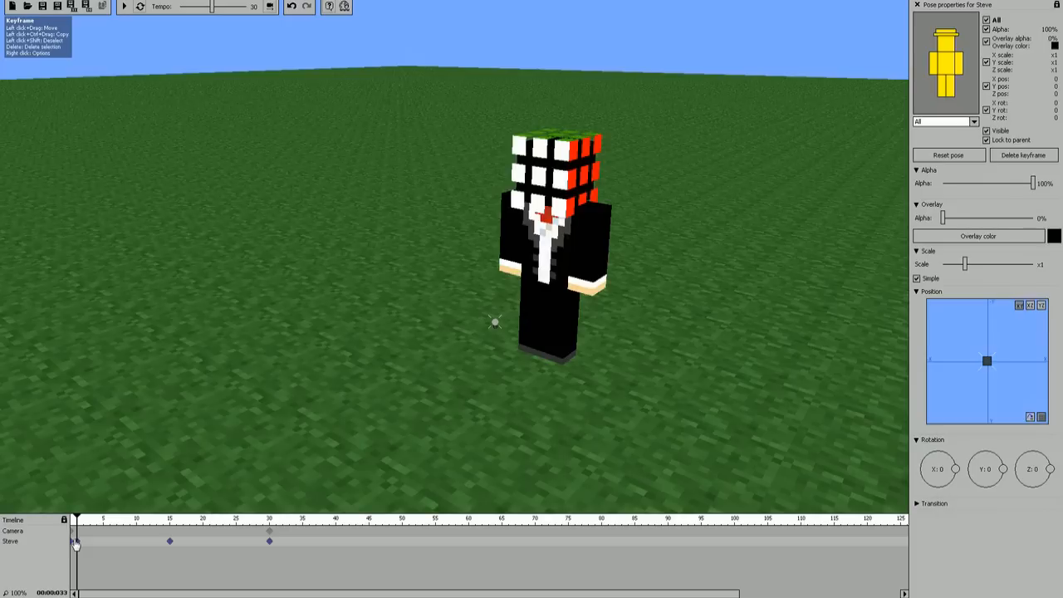
key(Delete)
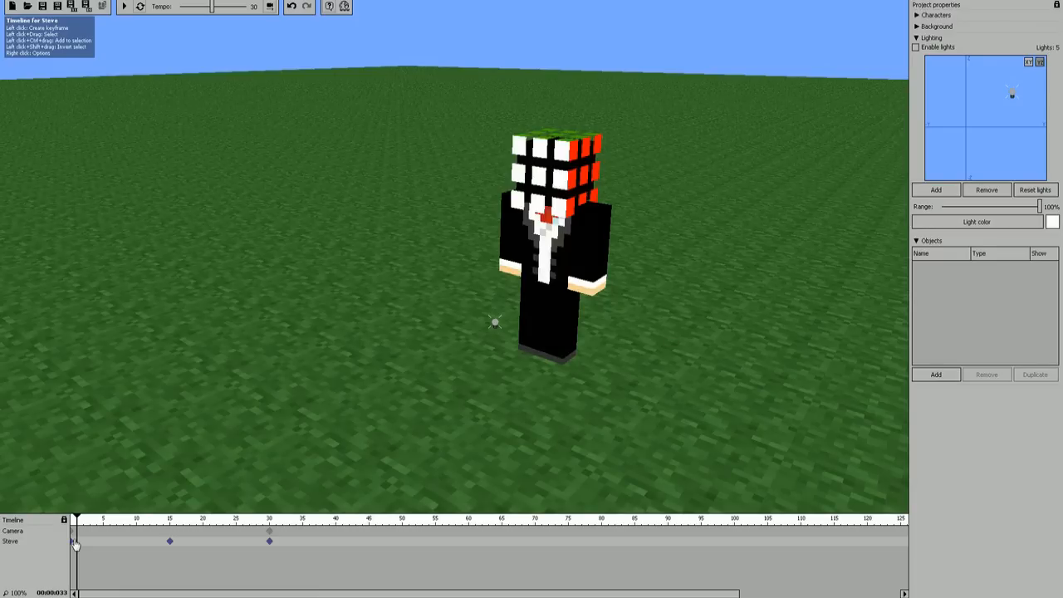
click(72, 542)
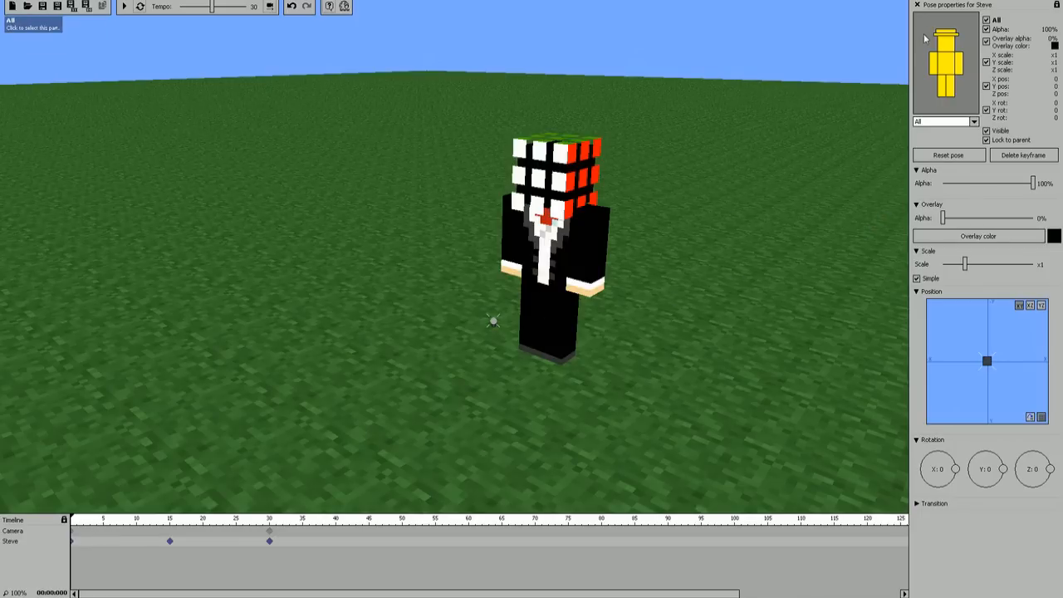
click(918, 5)
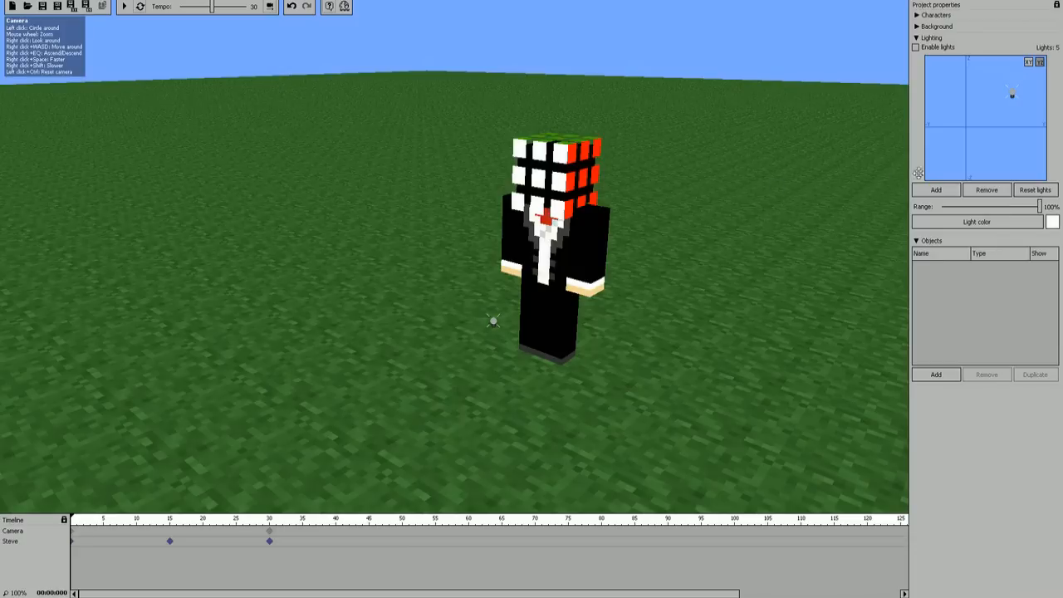
Step: Change the character's skin to Default
click(923, 15)
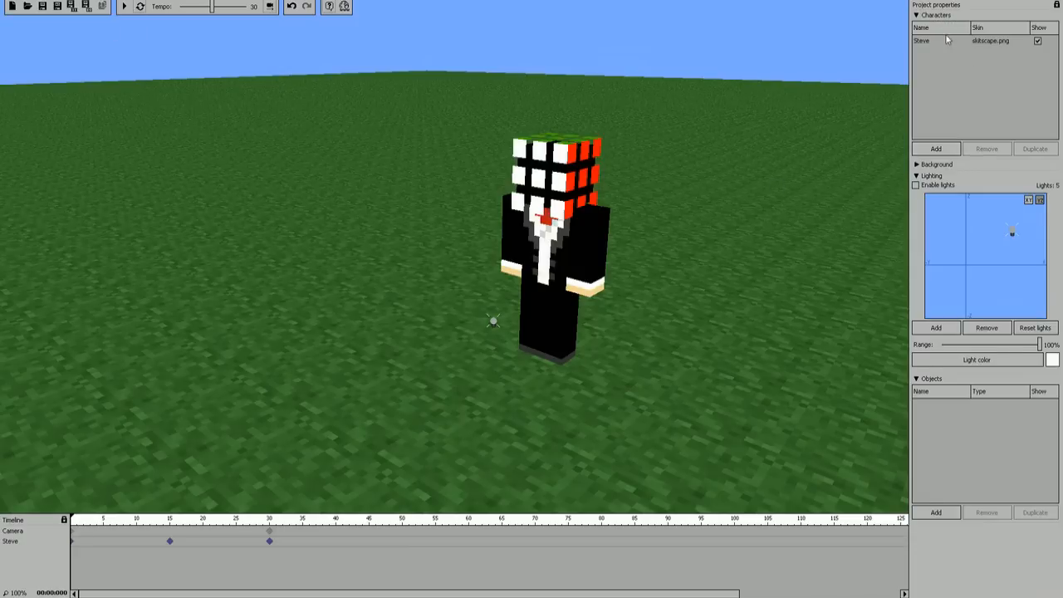
click(947, 40)
click(1045, 177)
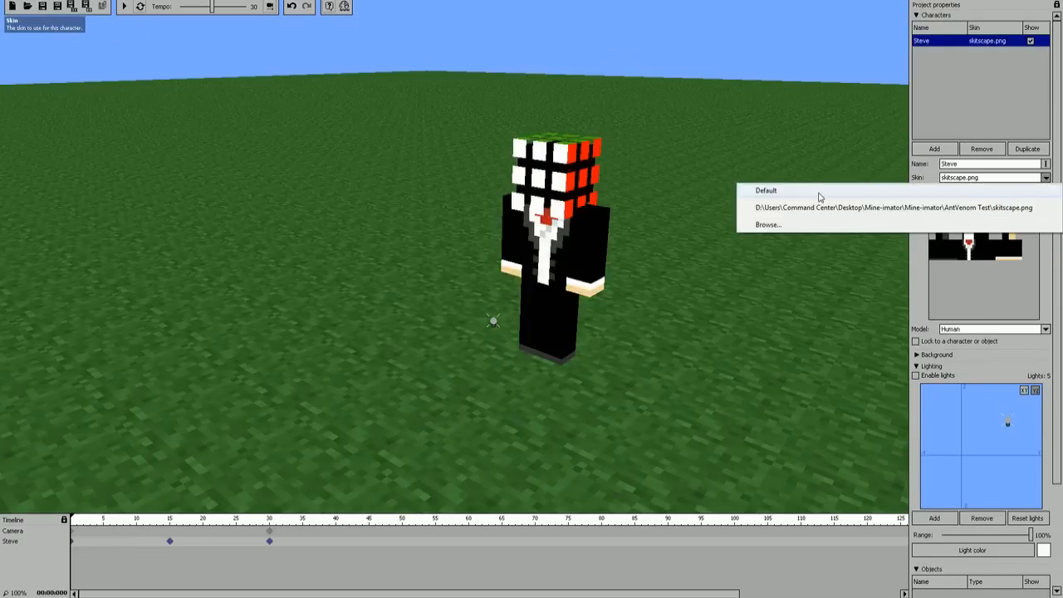
click(766, 191)
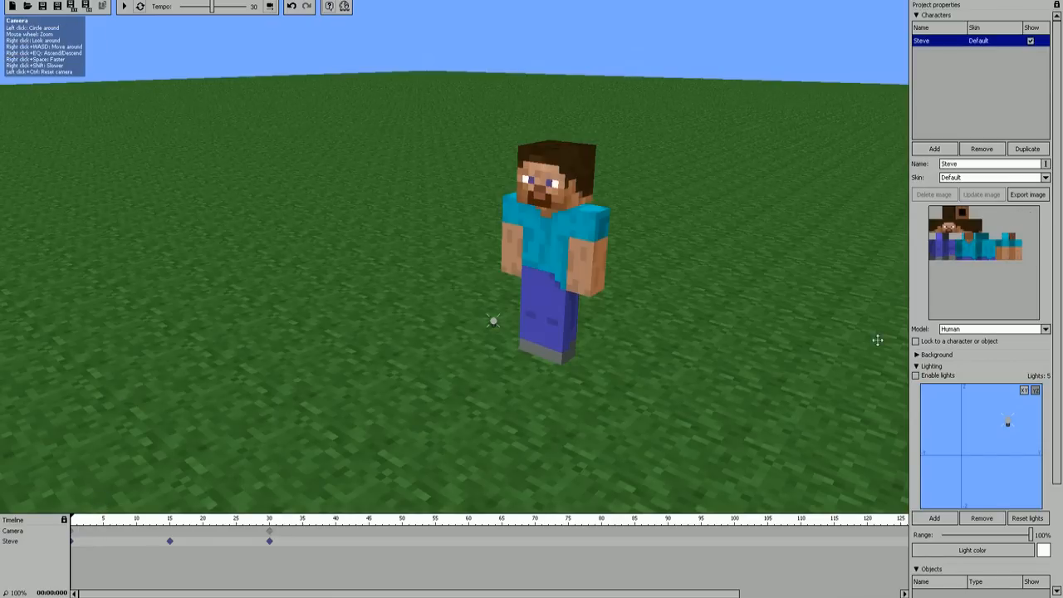
click(918, 15)
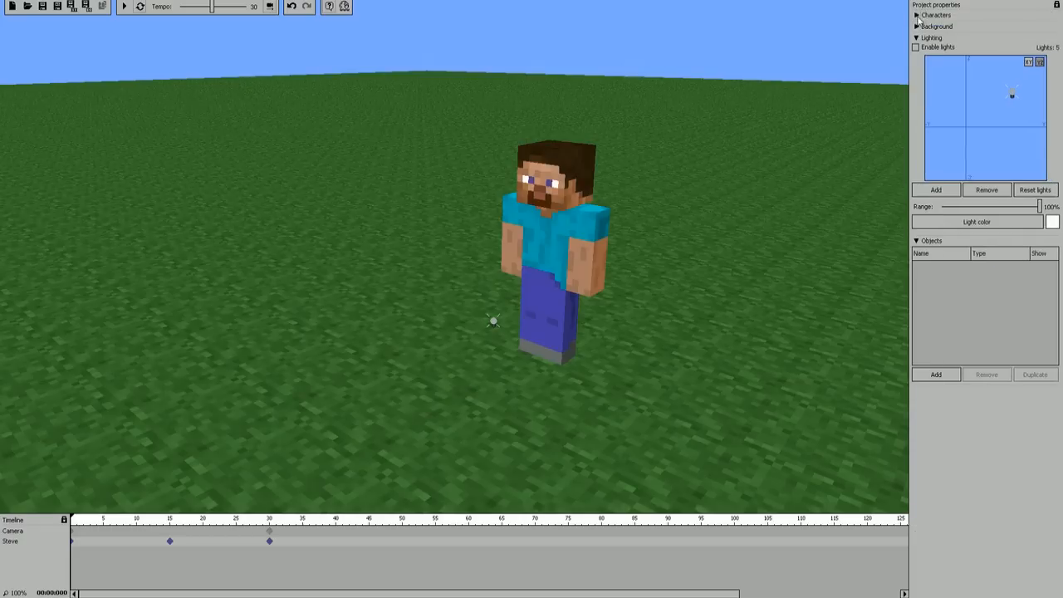
Step: Add a new item object and set its texture to Default terrain
click(937, 375)
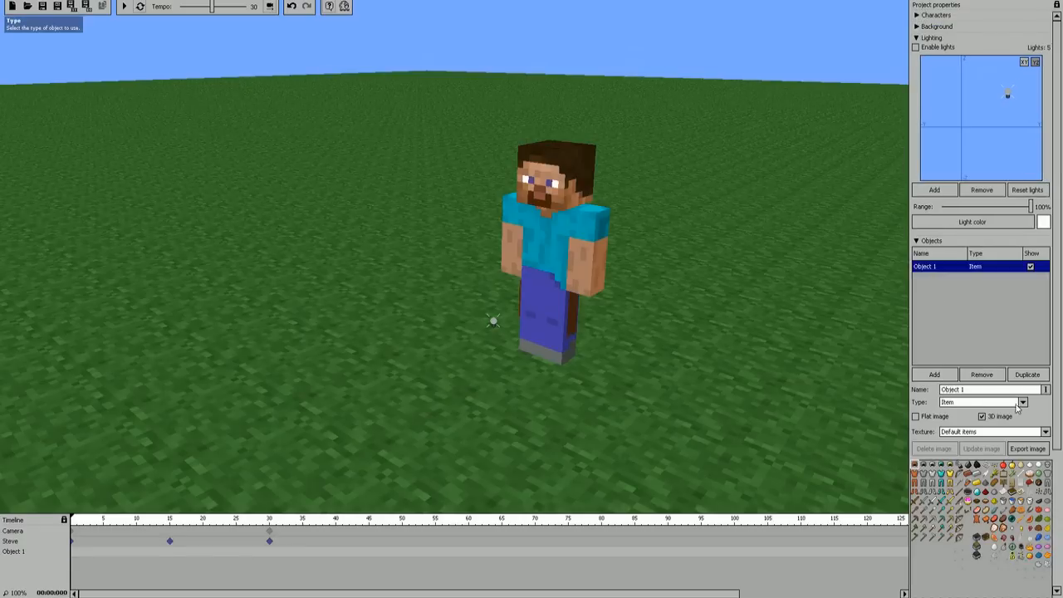
click(1046, 432)
click(970, 457)
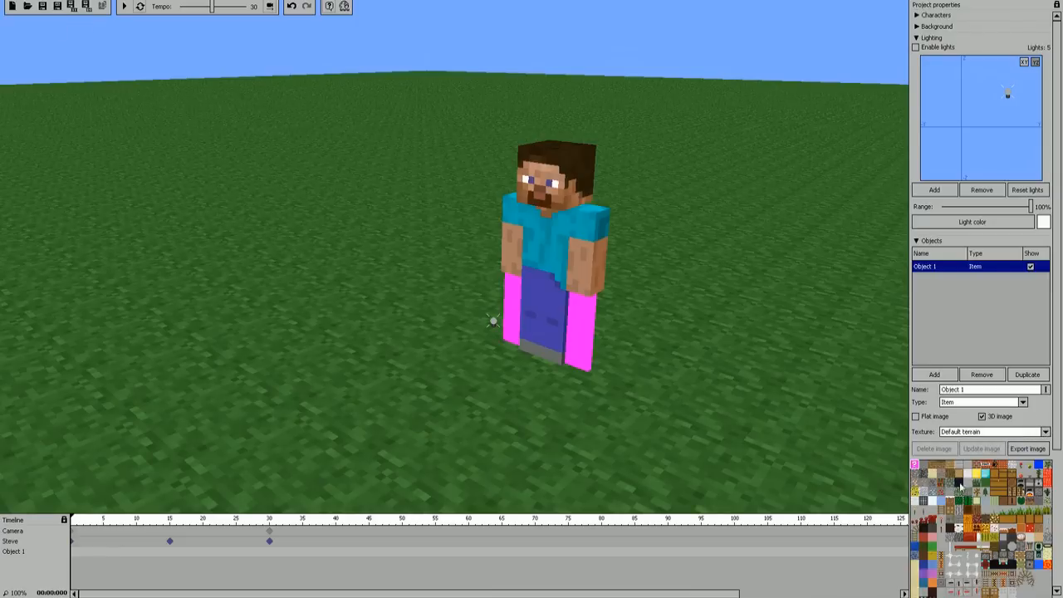
Step: Apply the obsidian tile to the item object, create its keyframe at frame 0, and position it at X 7, Z 28
click(963, 486)
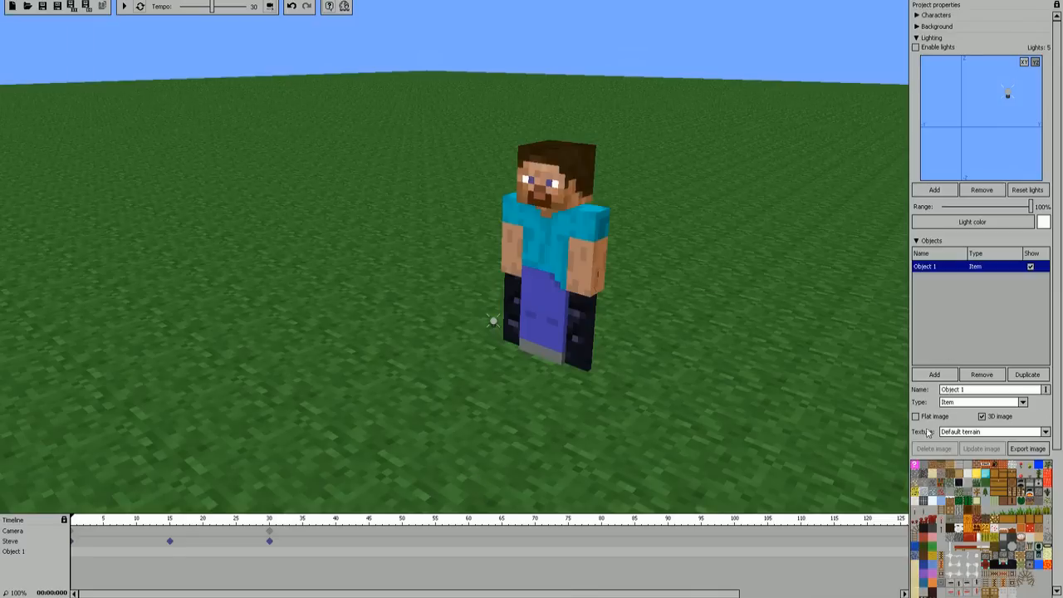
click(75, 553)
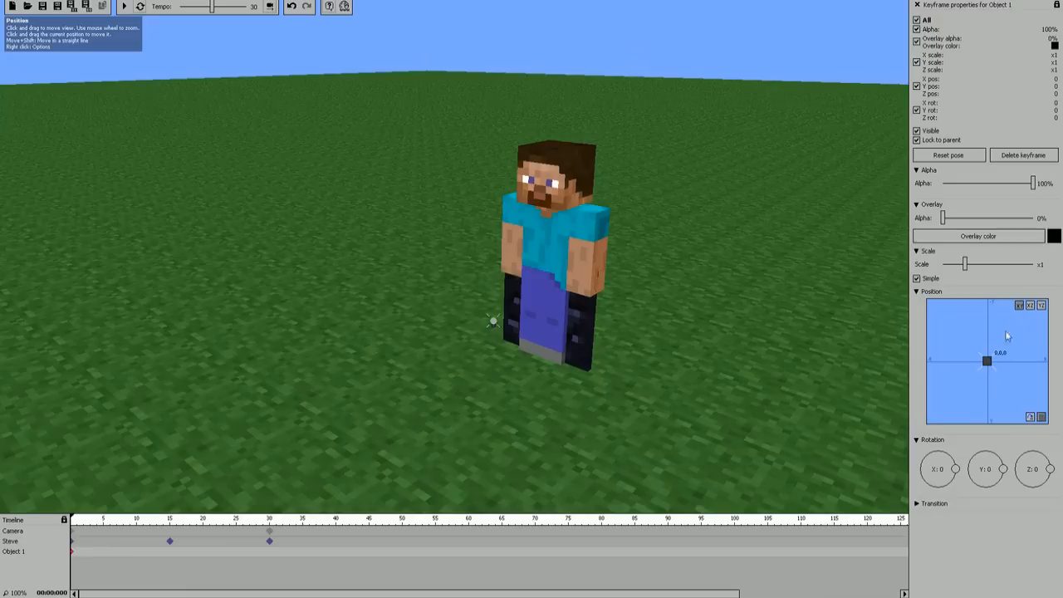
click(1032, 307)
drag(987, 361, 1012, 269)
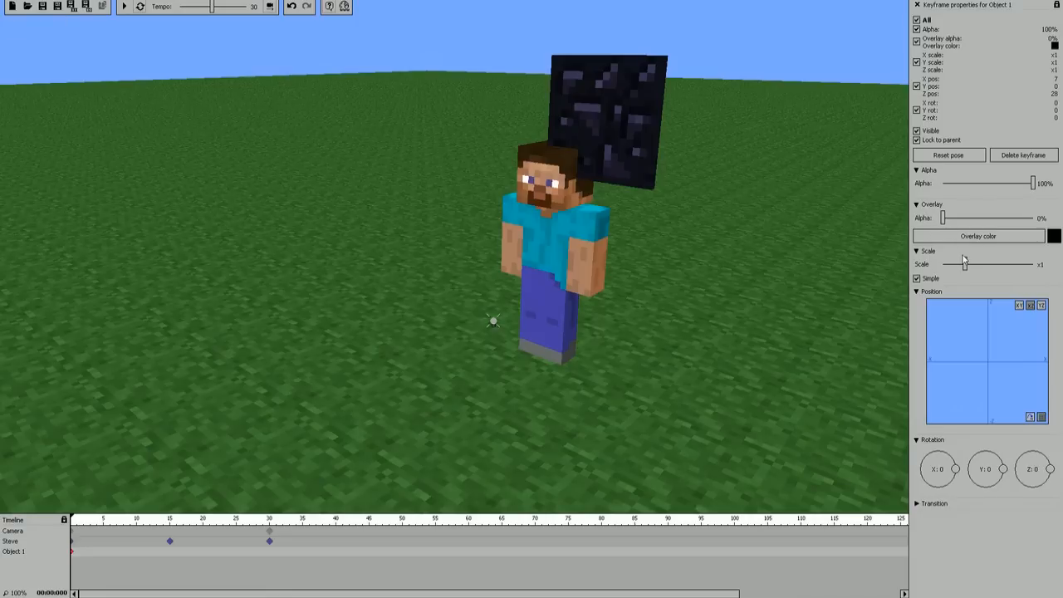
Step: Scale the obsidian object to 0.39 and position it near the character's head at X 4, Z 29
drag(965, 263, 956, 277)
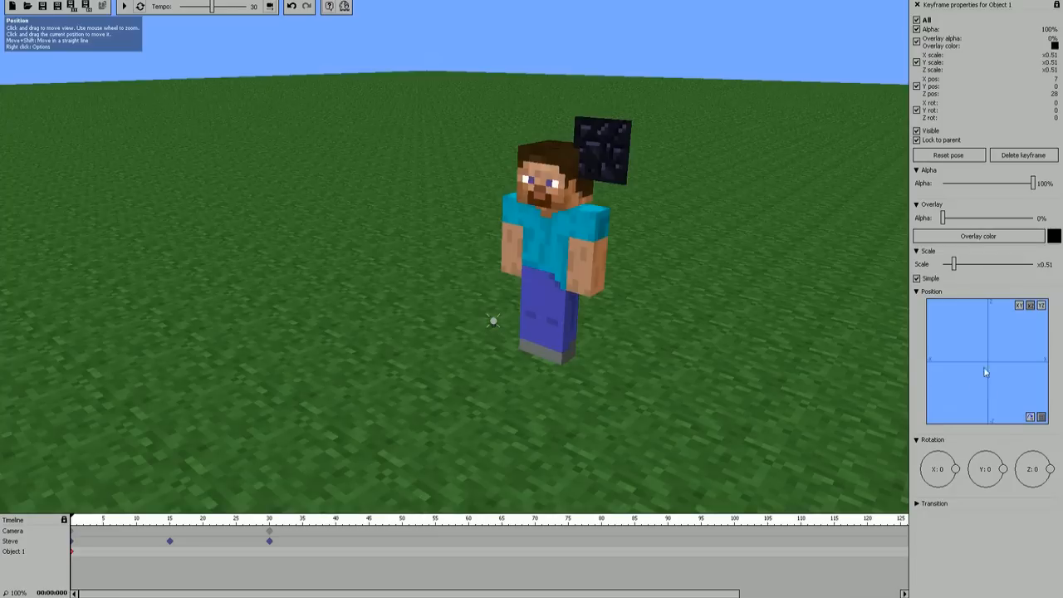
scroll(1007, 349, down, 4)
scroll(1005, 348, down, 5)
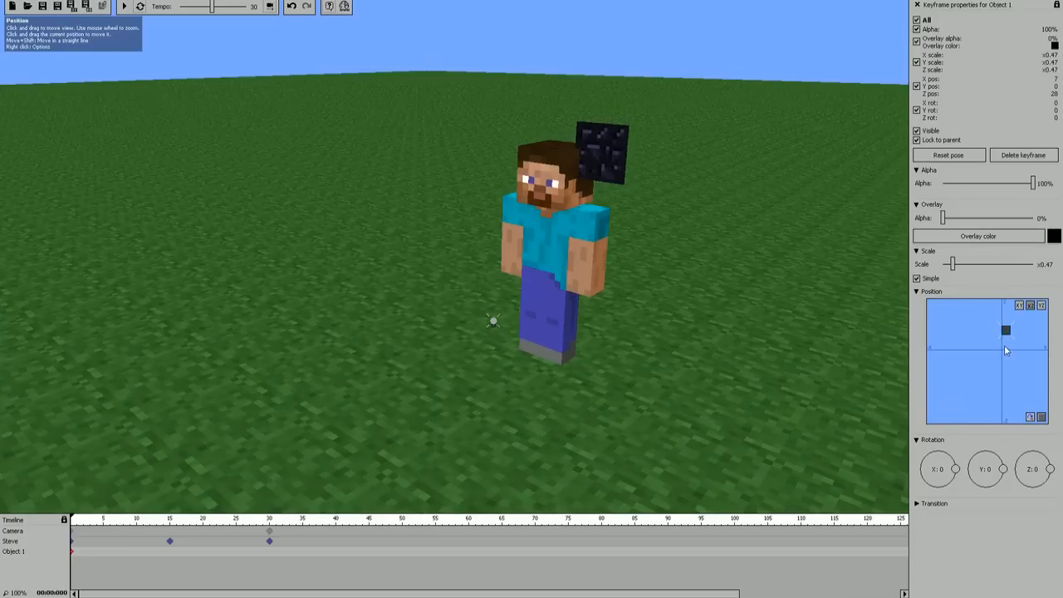
drag(1006, 329, 1005, 330)
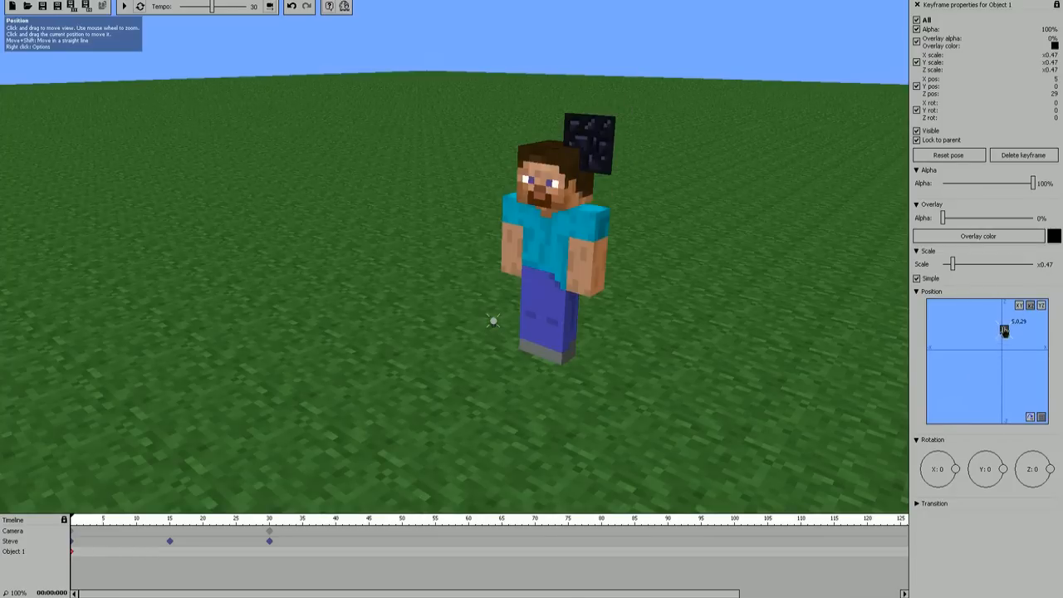
drag(783, 343, 838, 341)
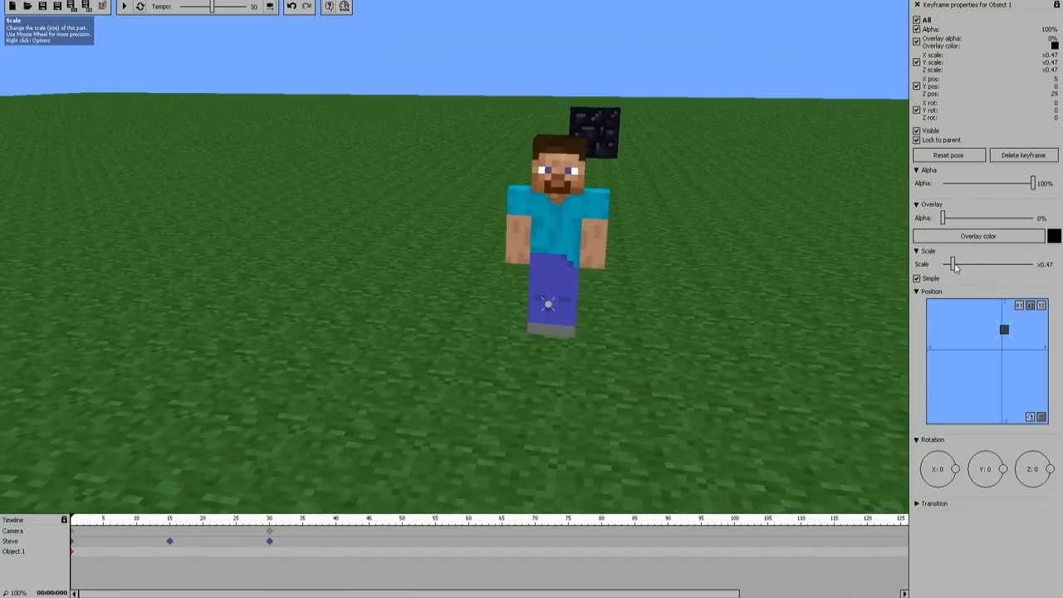
scroll(954, 265, down, 5)
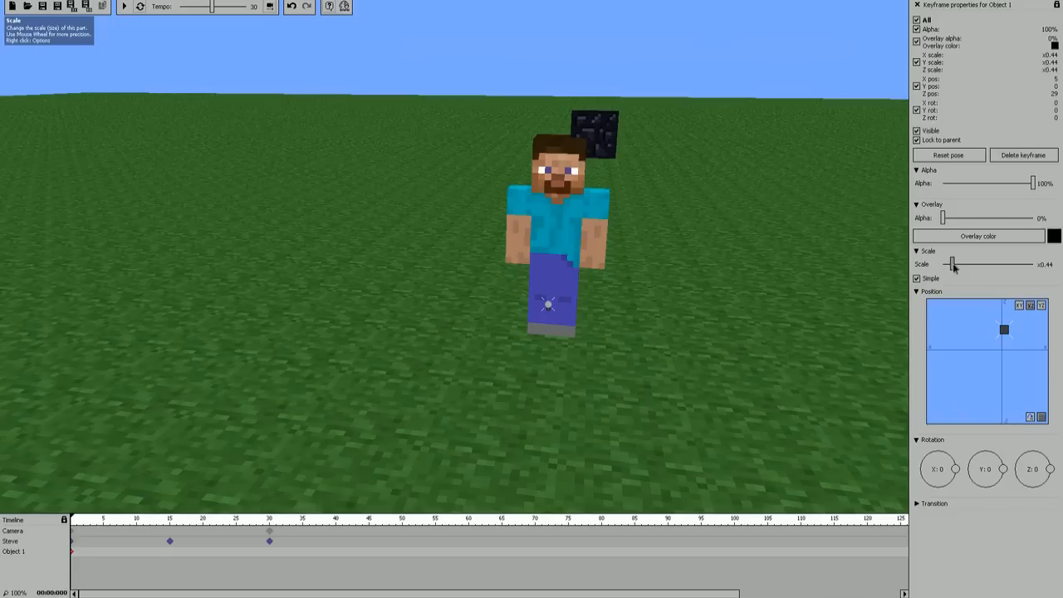
scroll(953, 264, up, 2)
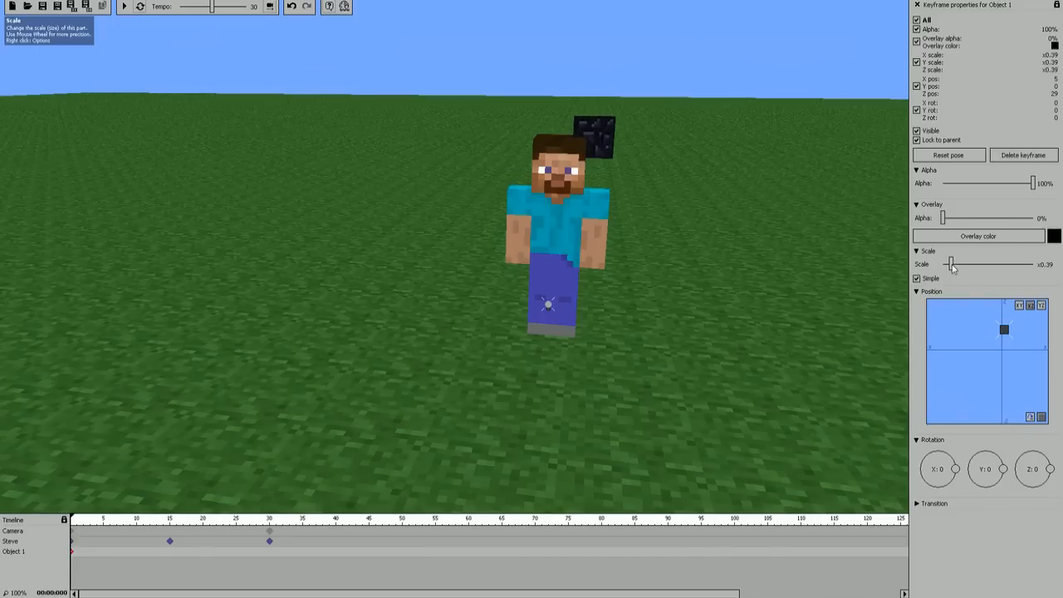
drag(1005, 331, 1003, 331)
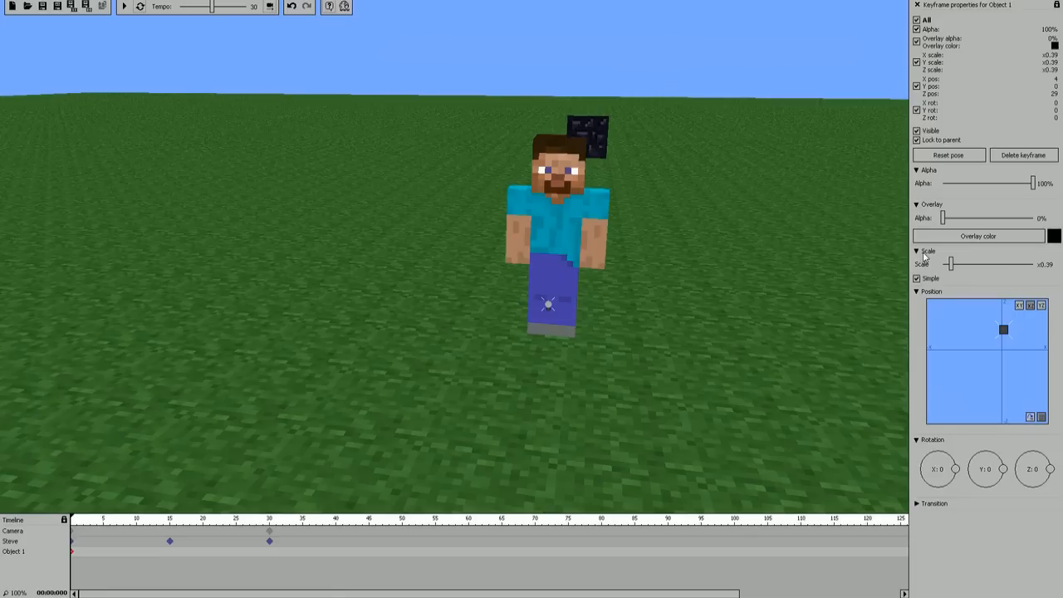
Step: Lock the obsidian object to a parent, choosing Steve as the parent and Head as the part
click(917, 6)
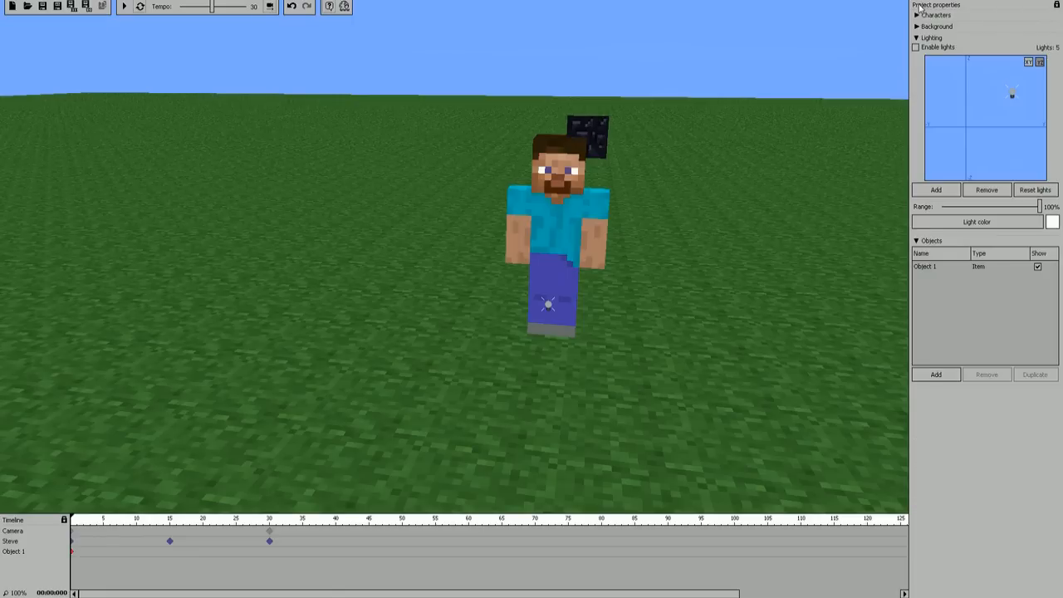
click(923, 266)
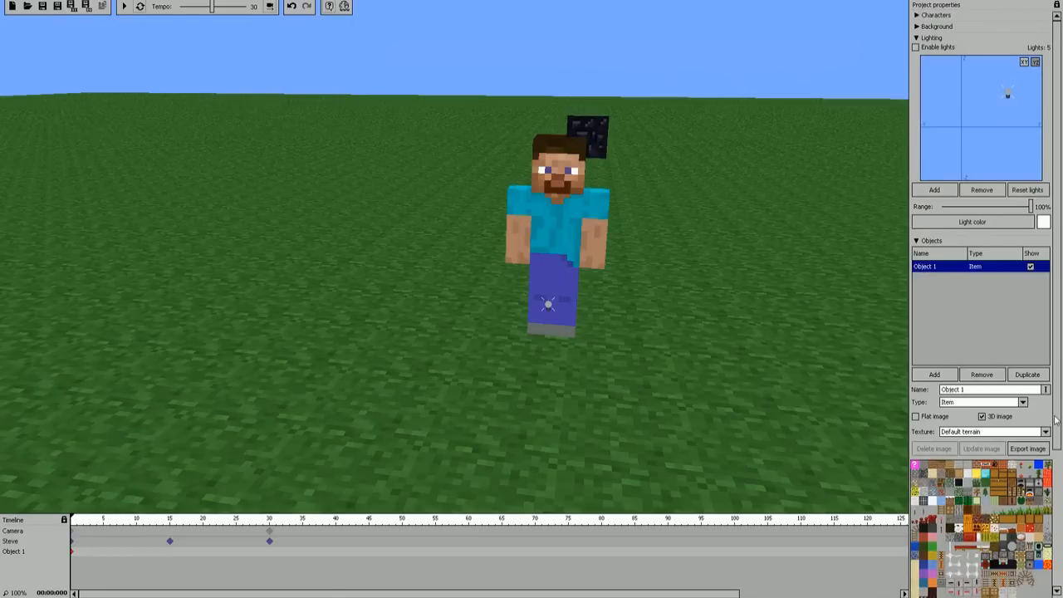
scroll(1057, 290, down, 5)
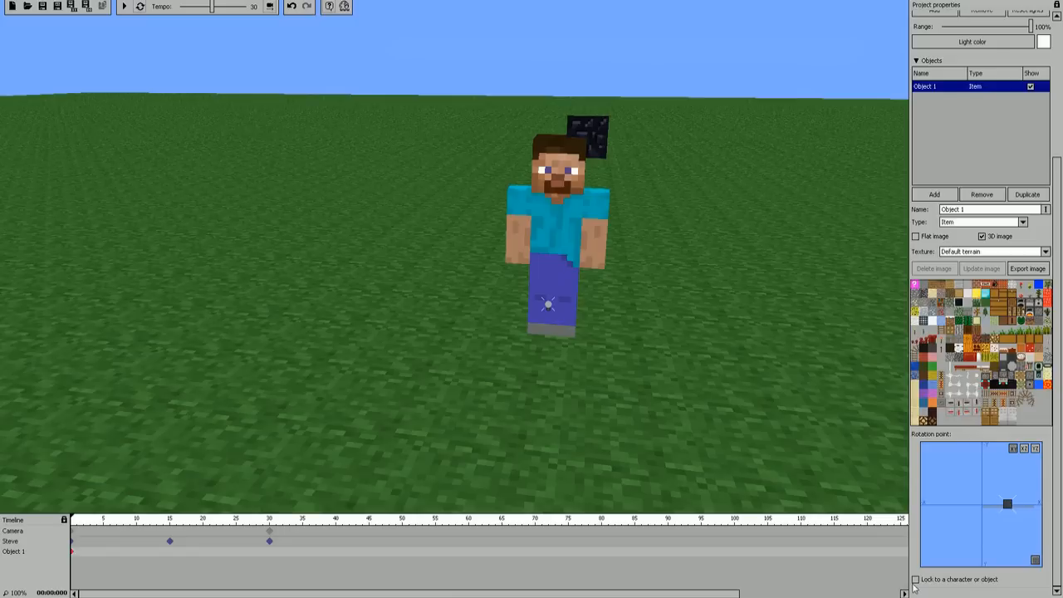
click(916, 580)
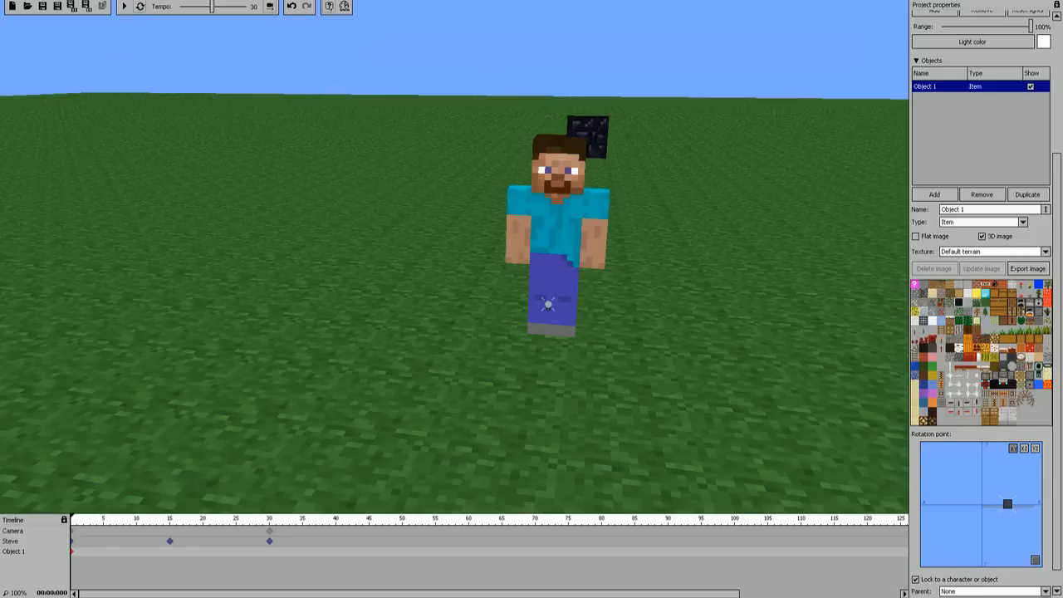
scroll(1060, 375, down, 1)
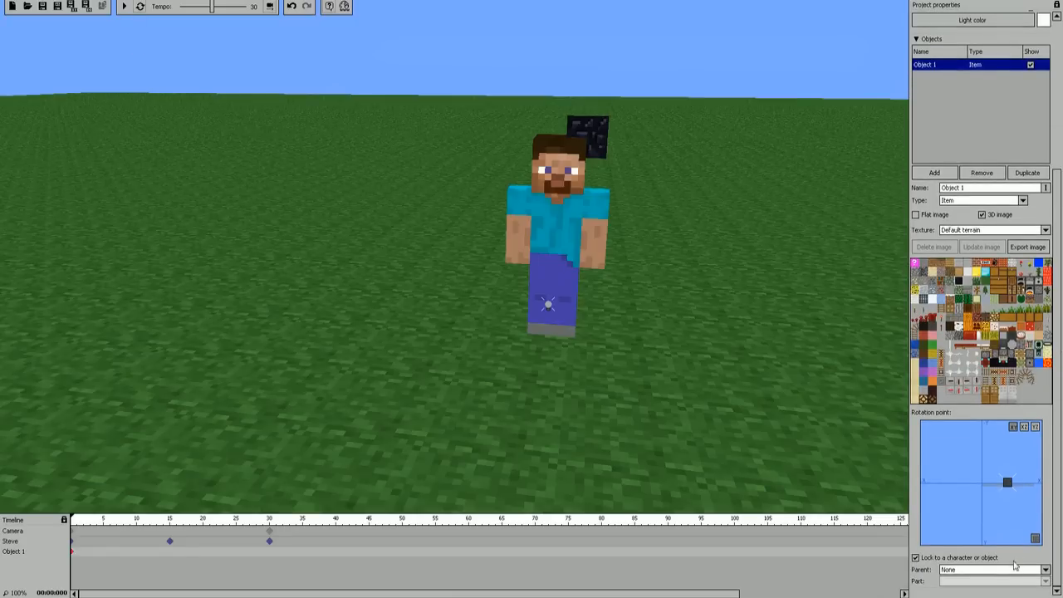
click(1046, 571)
click(971, 551)
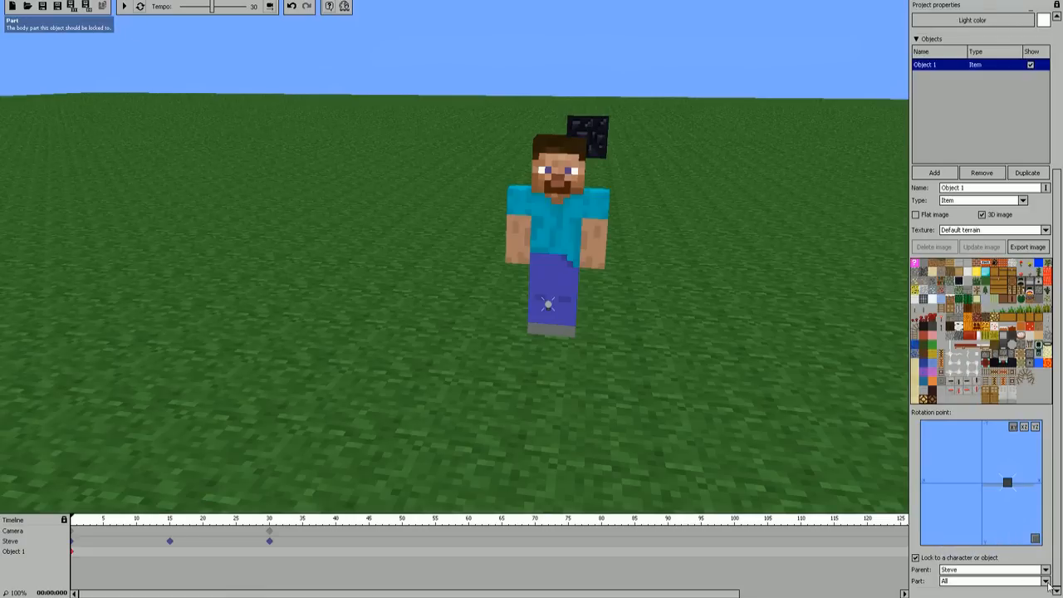
click(1046, 584)
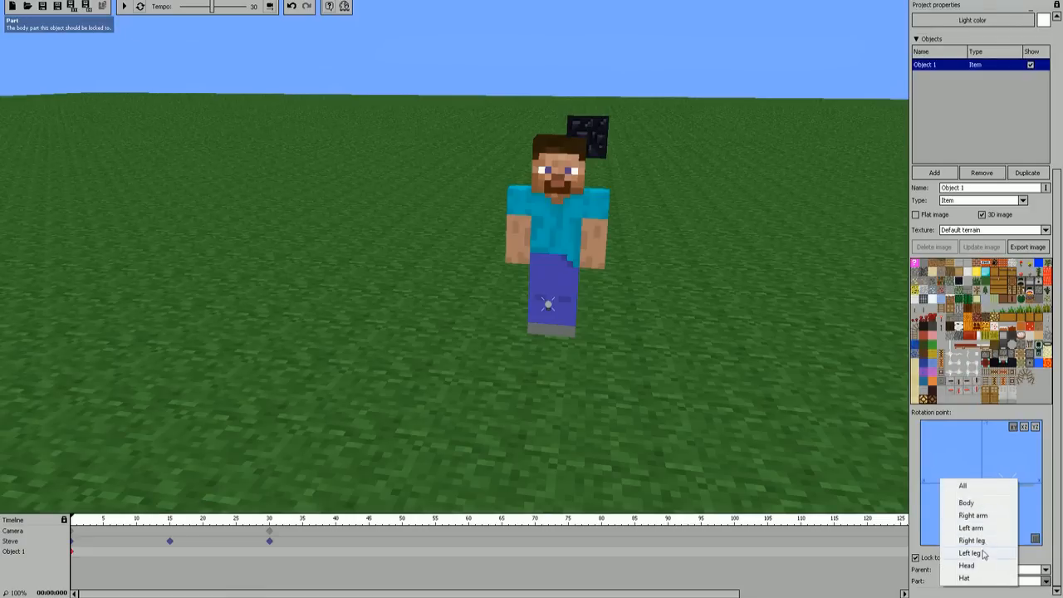
click(978, 568)
Step: Shift the object's rotation point upward in the XZ view until the obsidian block sits at the character's head
mouse_move(726, 320)
mouse_down()
mouse_move(717, 261)
mouse_move(725, 313)
mouse_up()
right_drag(725, 314, 731, 253)
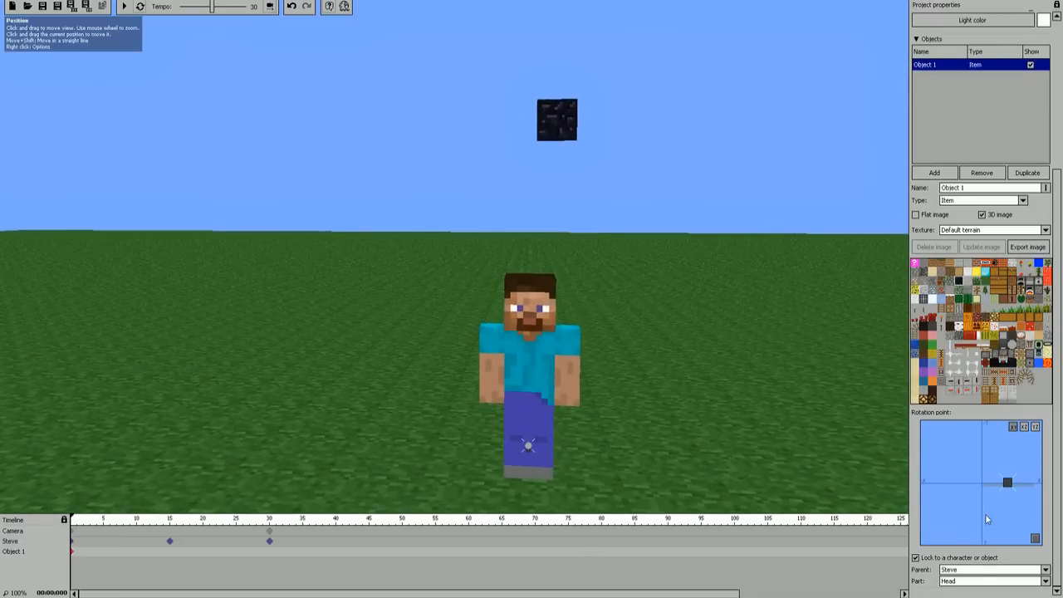
click(1025, 428)
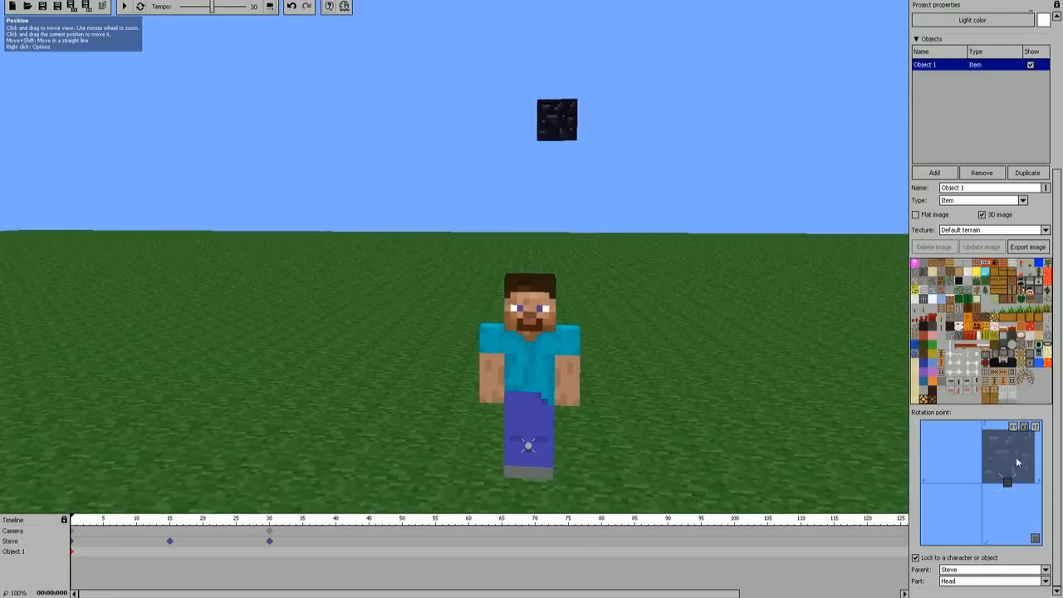
drag(1009, 487, 1011, 286)
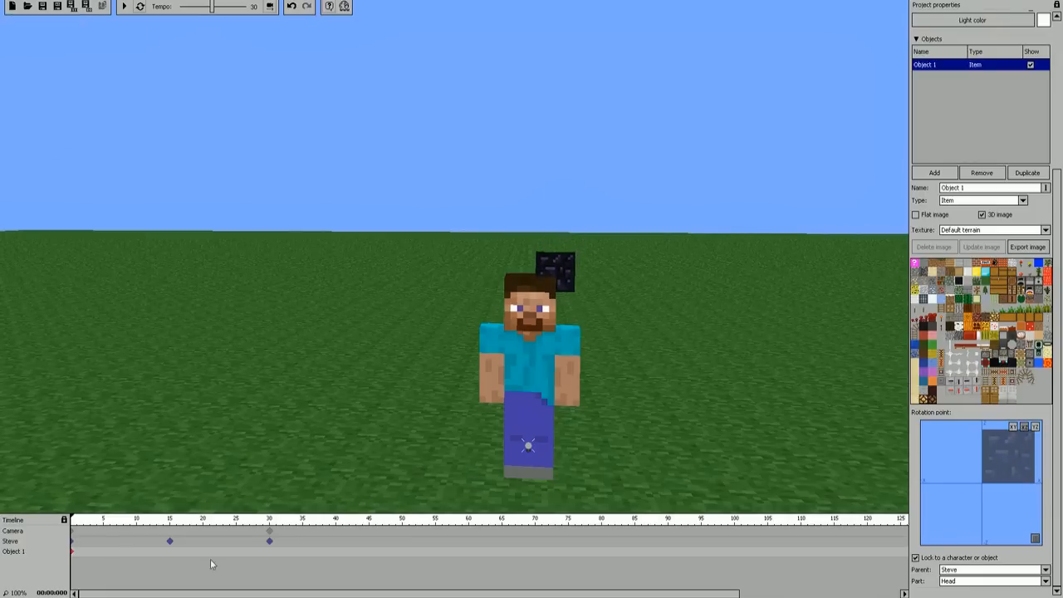
Step: Scrub the animation and switch out of the camera animation view to check from the side how the block follows the head
click(73, 519)
drag(73, 517, 246, 494)
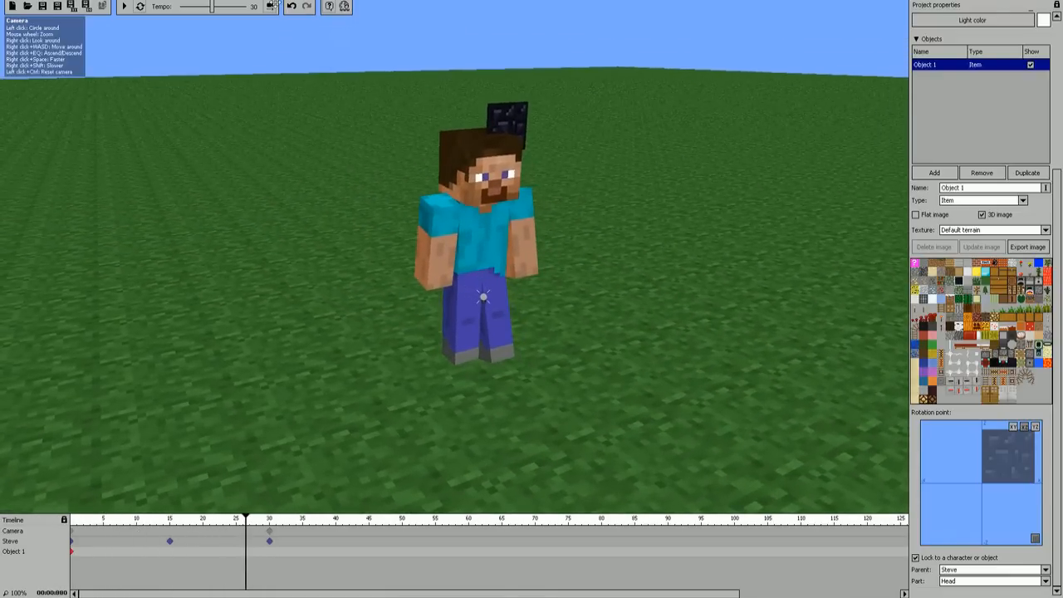
click(273, 8)
right_drag(476, 182, 338, 401)
key(d)
drag(245, 516, 98, 496)
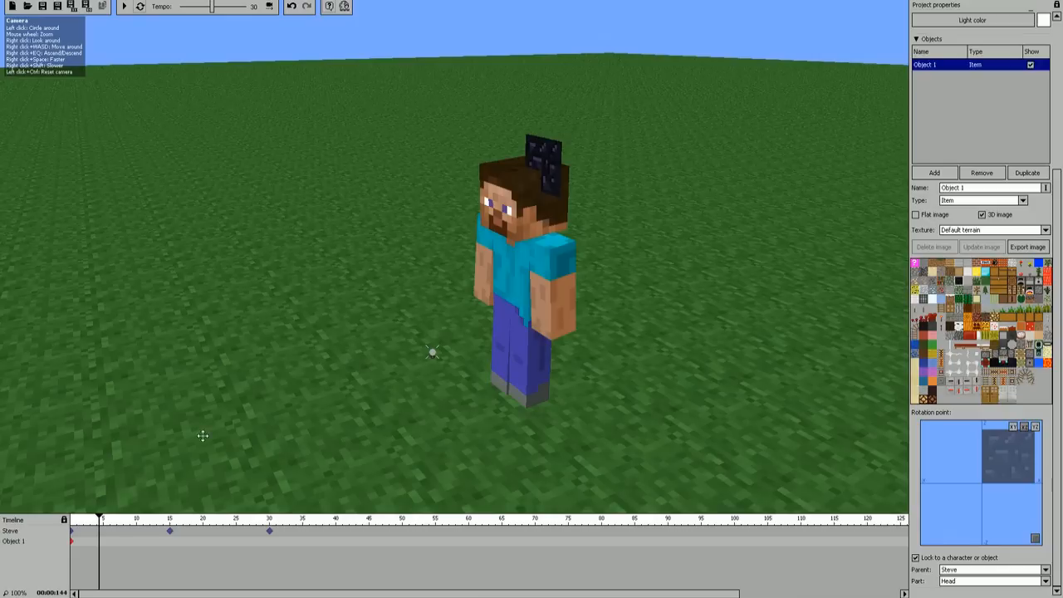
Step: Delete the obsidian object's keyframe and remove the object from the project
click(73, 543)
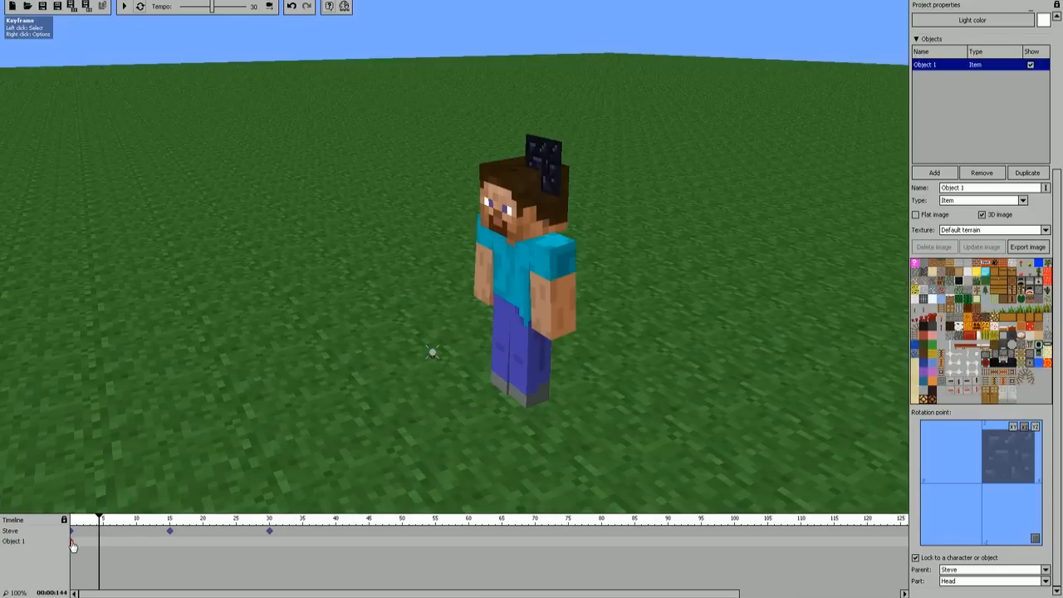
key(Delete)
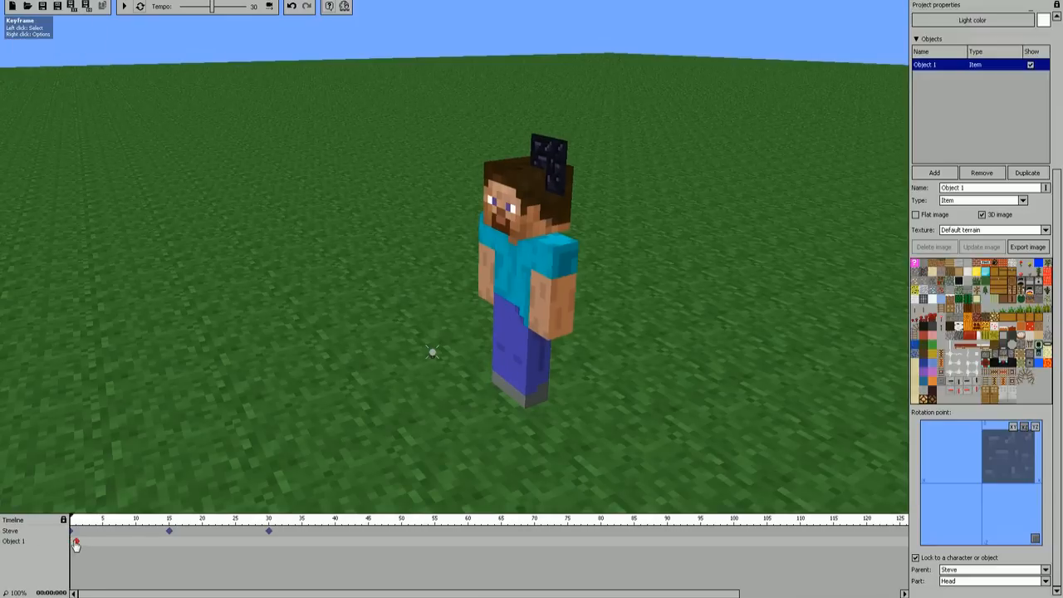
click(76, 544)
key(Delete)
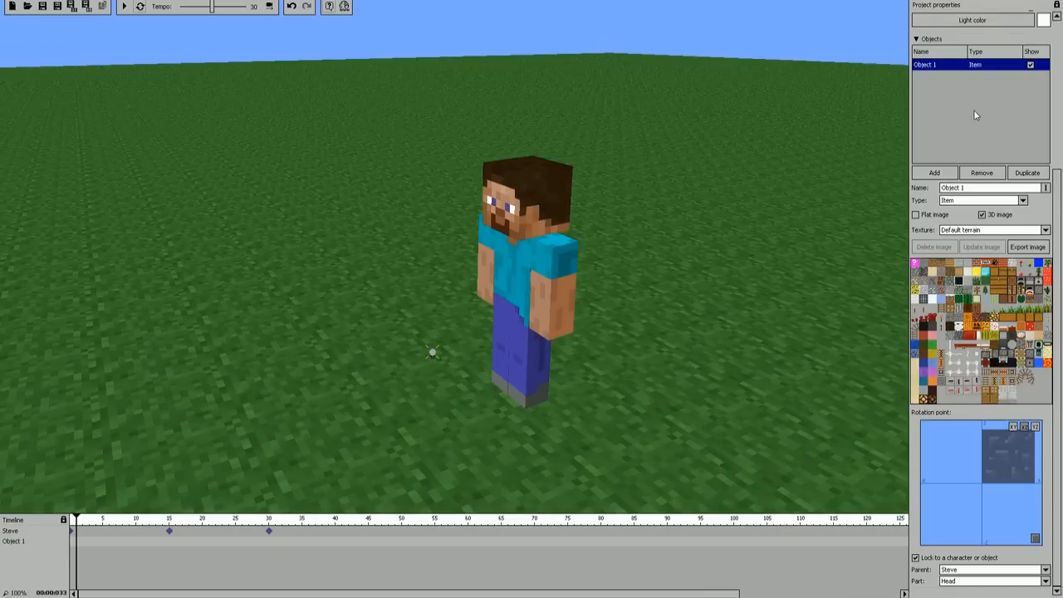
click(983, 174)
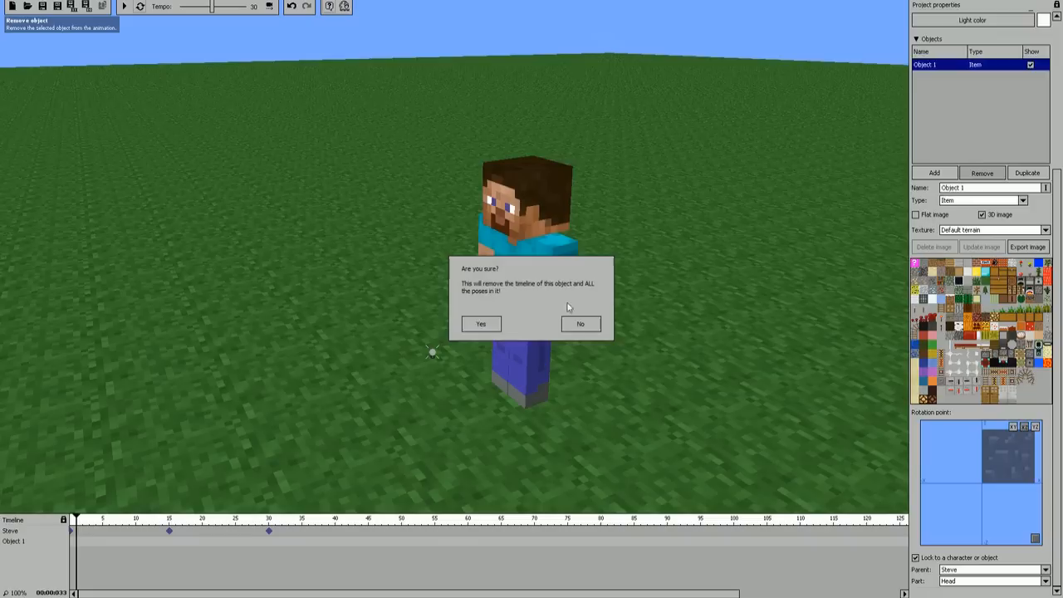
click(482, 327)
Step: Add a new object and set its type to Scenery
drag(781, 187, 453, 256)
scroll(454, 255, down, 3)
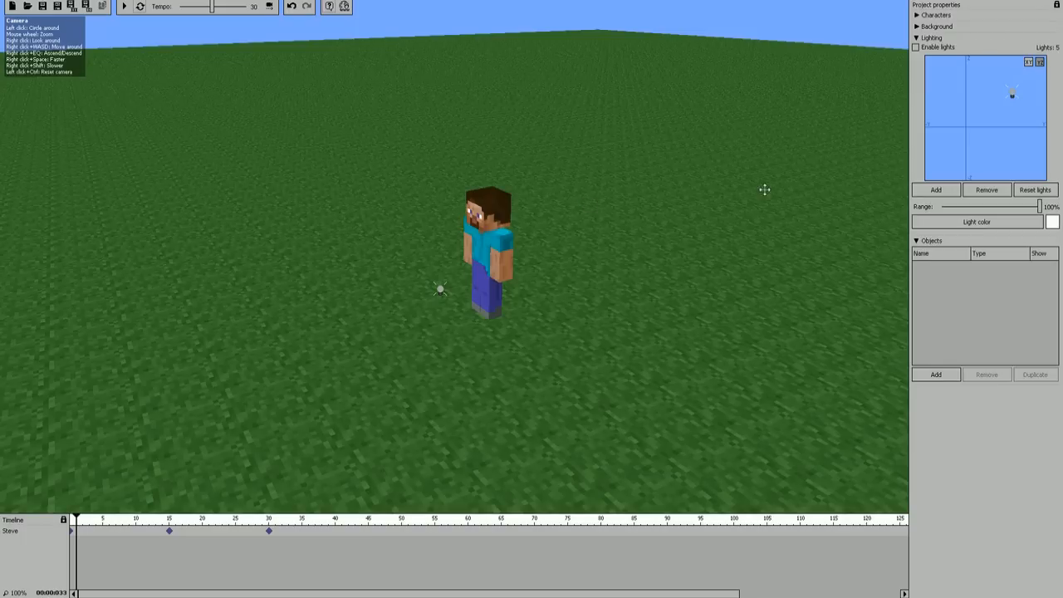
click(937, 375)
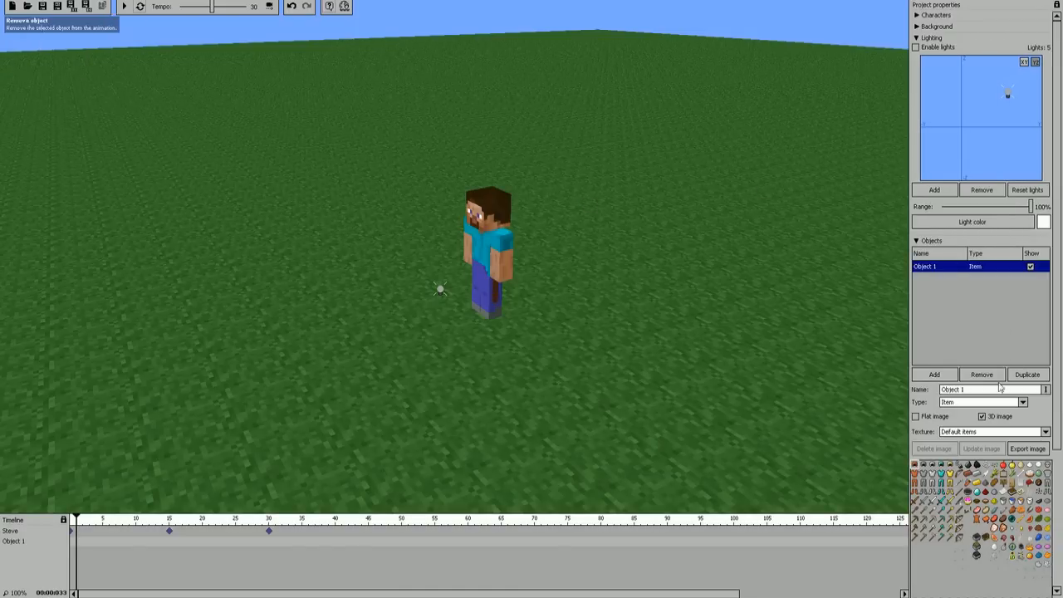
click(1042, 435)
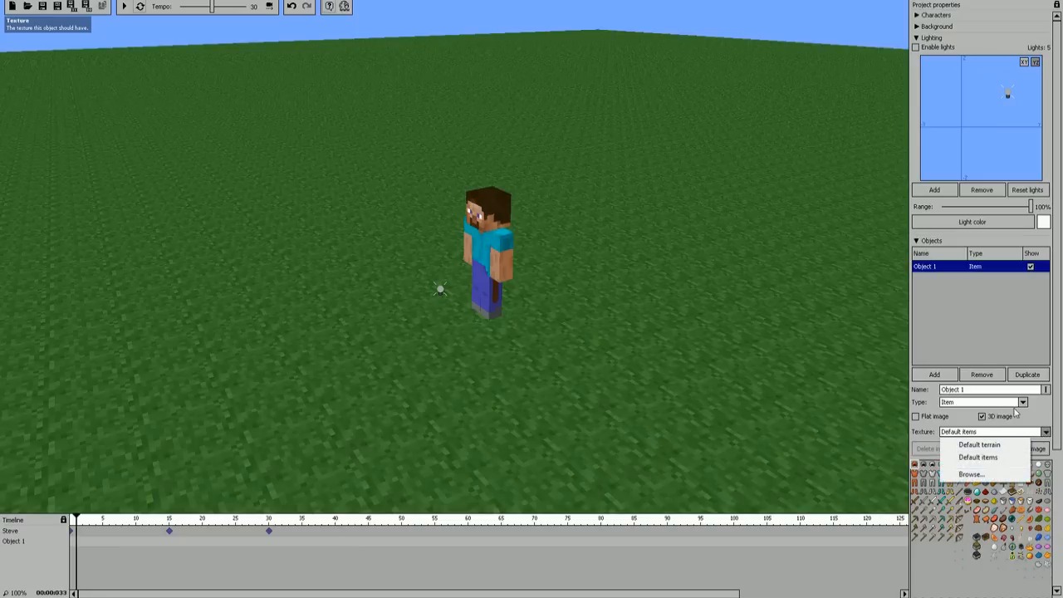
click(1021, 412)
click(1023, 404)
click(990, 441)
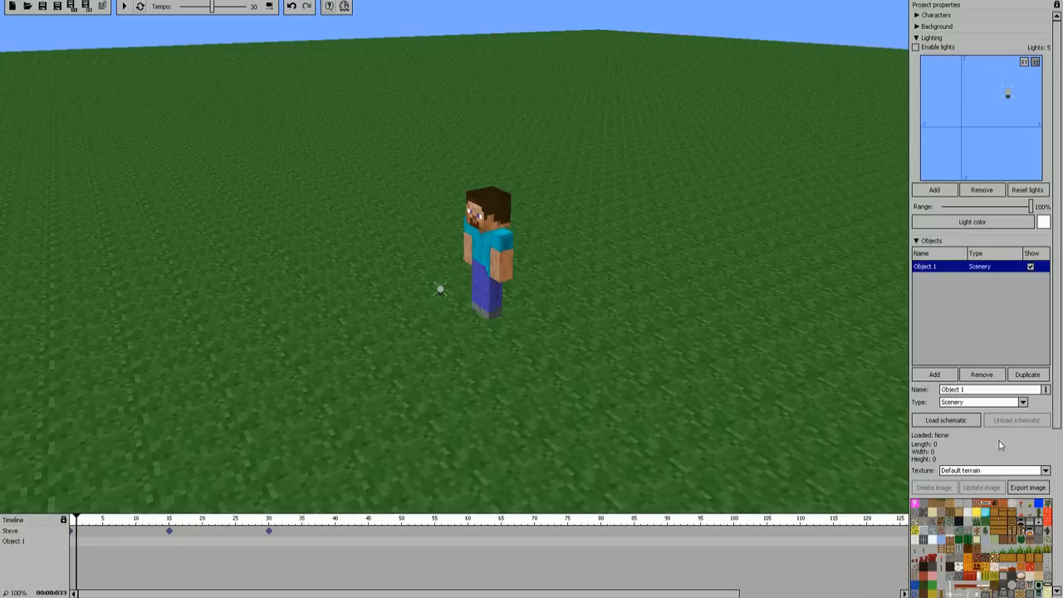
Step: Load a schematic from the AntVenom Test folder into the scenery object and view the structure from outside
click(954, 424)
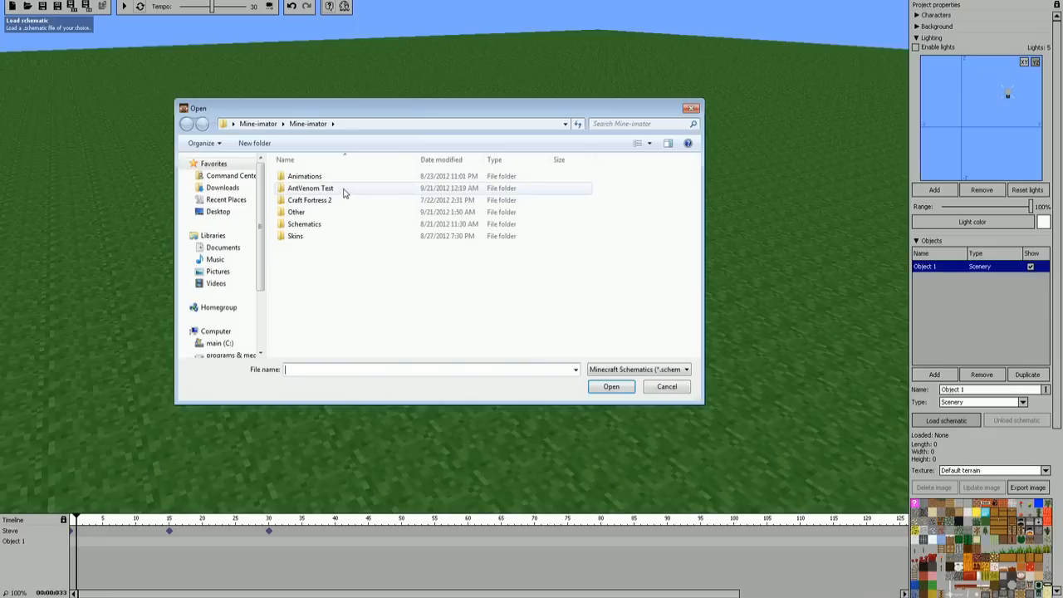
double_click(341, 190)
double_click(305, 190)
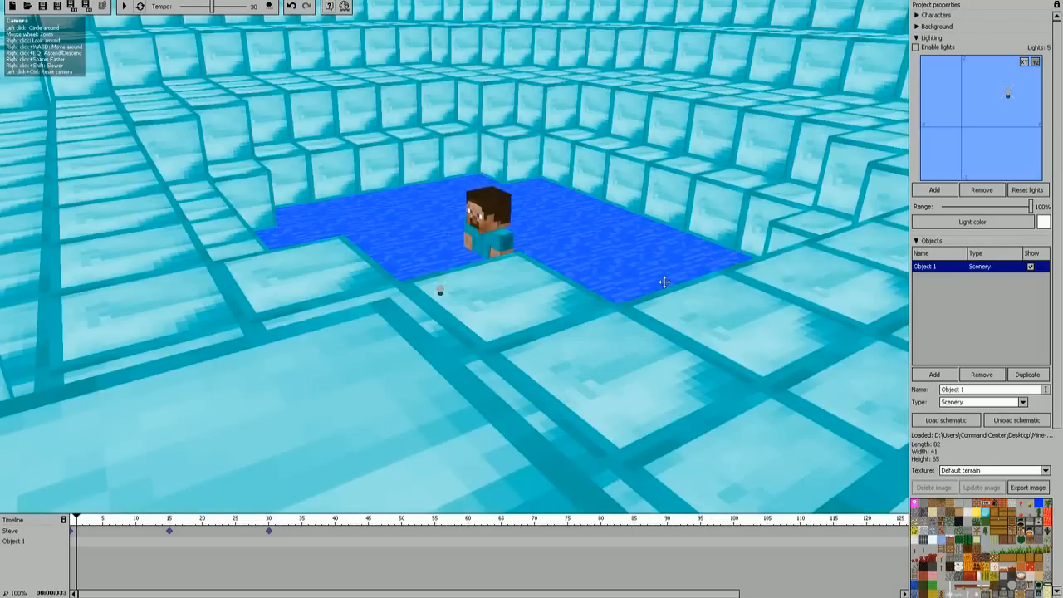
key(s)
right_drag(587, 271, 695, 254)
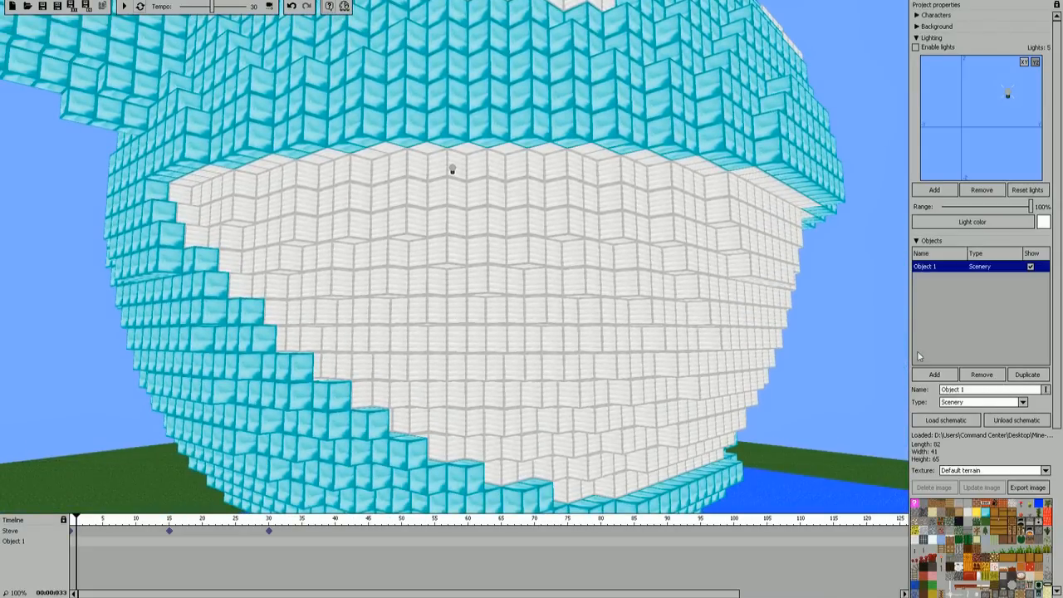
Step: Apply the image 121 from the AntVenom Test folder as the scenery object's texture
click(1046, 472)
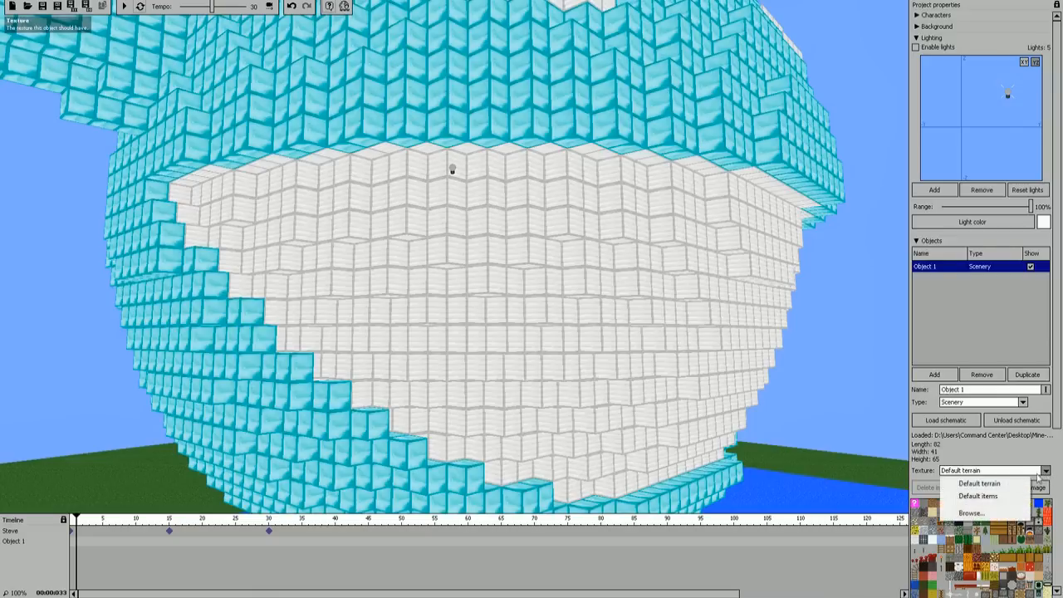
click(971, 515)
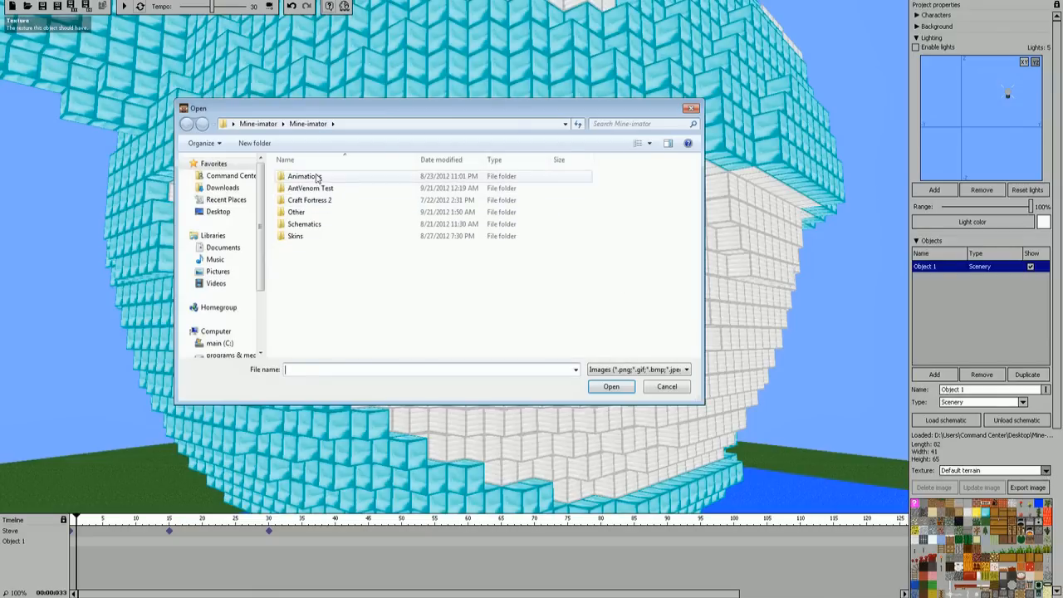
double_click(320, 193)
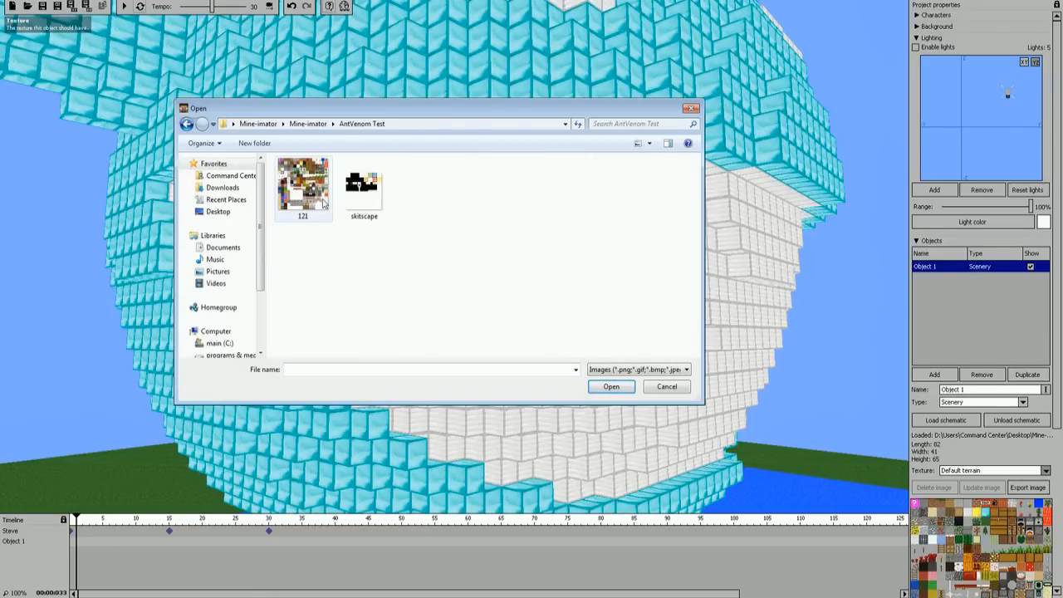
double_click(304, 184)
Step: Examine the retextured schematic structure up close and from outside
right_drag(590, 223, 628, 187)
key(s)
key(s)
key(w)
key(w)
key(s)
key(w)
key(w)
key(s)
key(a)
key(w)
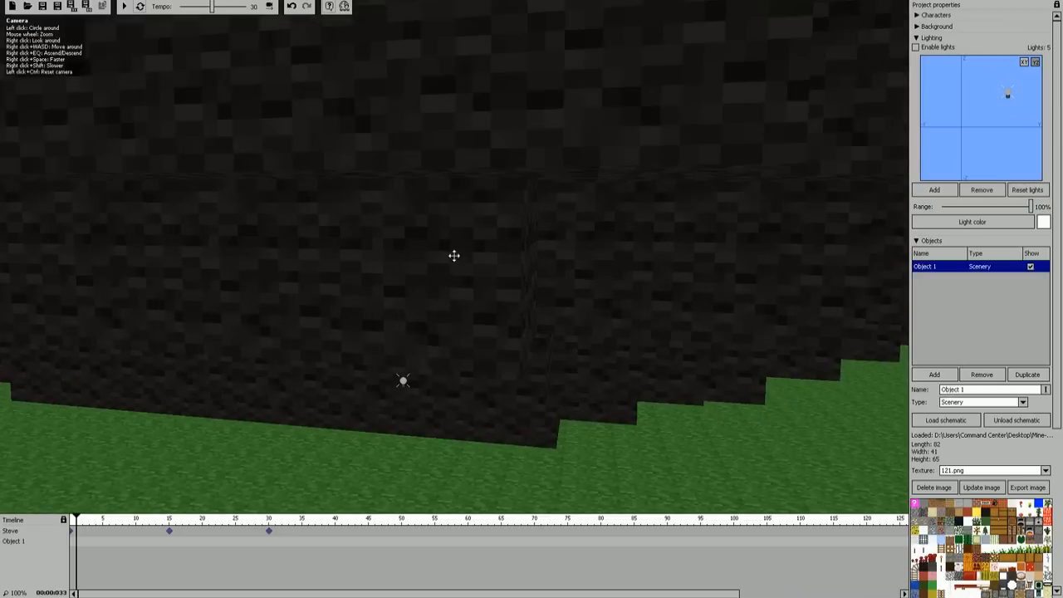
right_drag(454, 256, 382, 233)
right_drag(797, 374, 812, 412)
key(s)
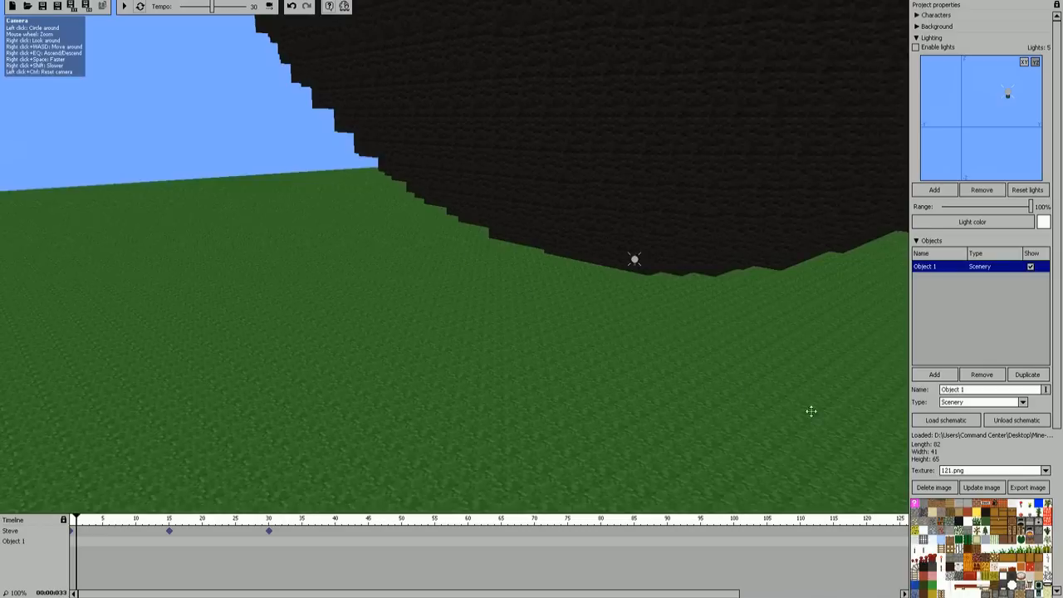
Step: Add a second object of type Scenery and load the wooden house schematic from the Schematics folder
click(952, 376)
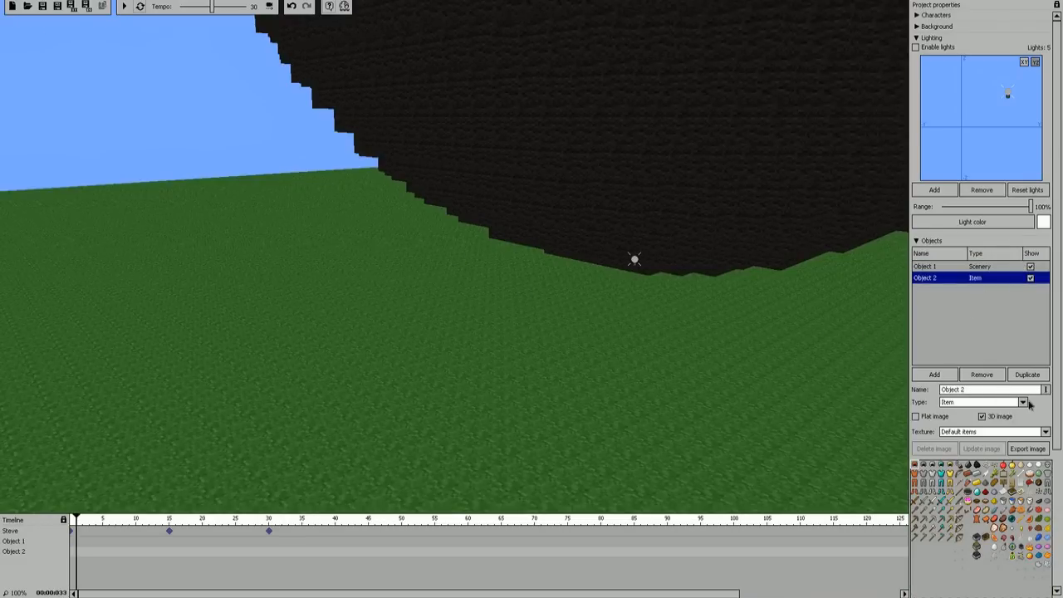
click(1023, 402)
click(970, 442)
click(956, 422)
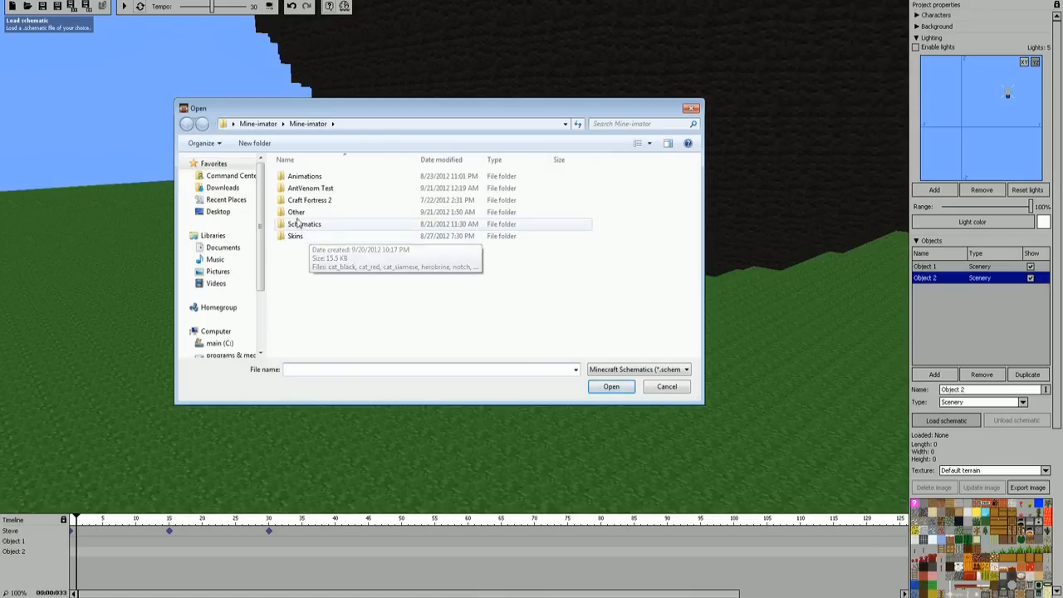
click(308, 224)
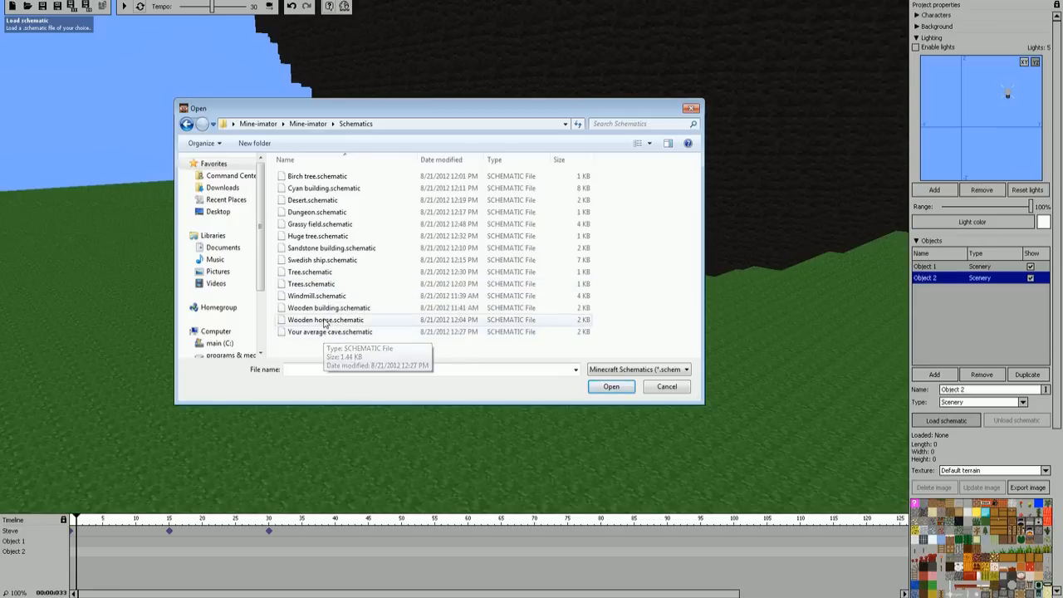
double_click(325, 332)
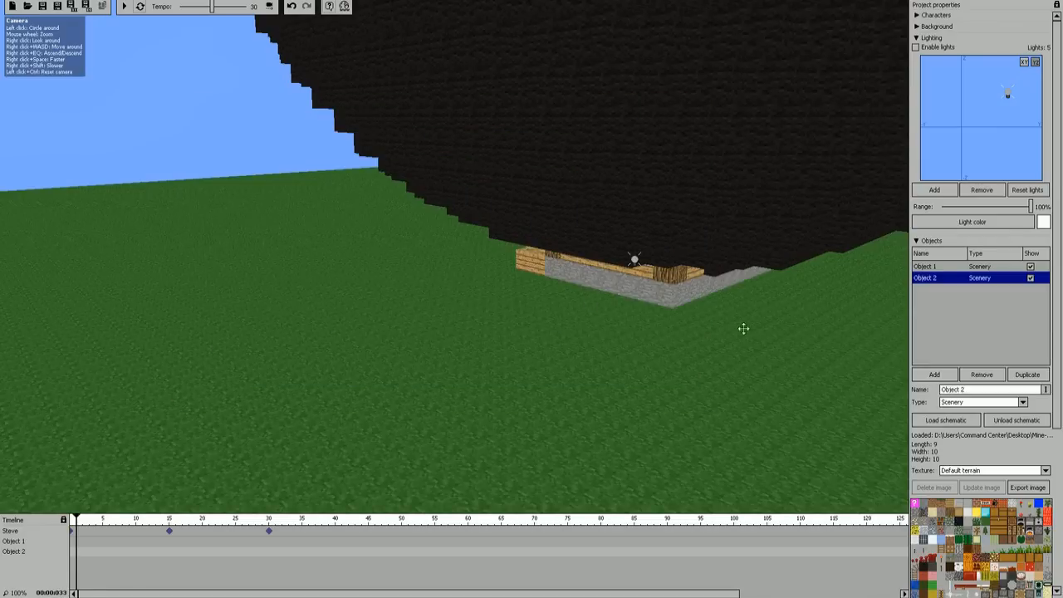
Step: Create a starting keyframe for Object 2, moving the house to X 67, Y 383 and rotating it to Z -132
click(73, 553)
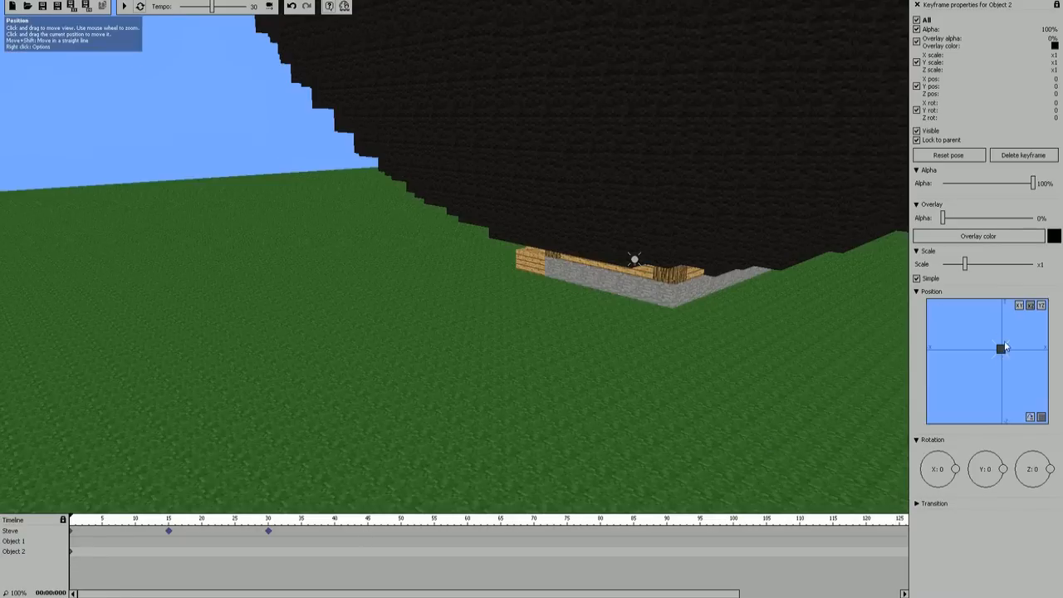
drag(1001, 349, 1040, 597)
drag(604, 354, 729, 285)
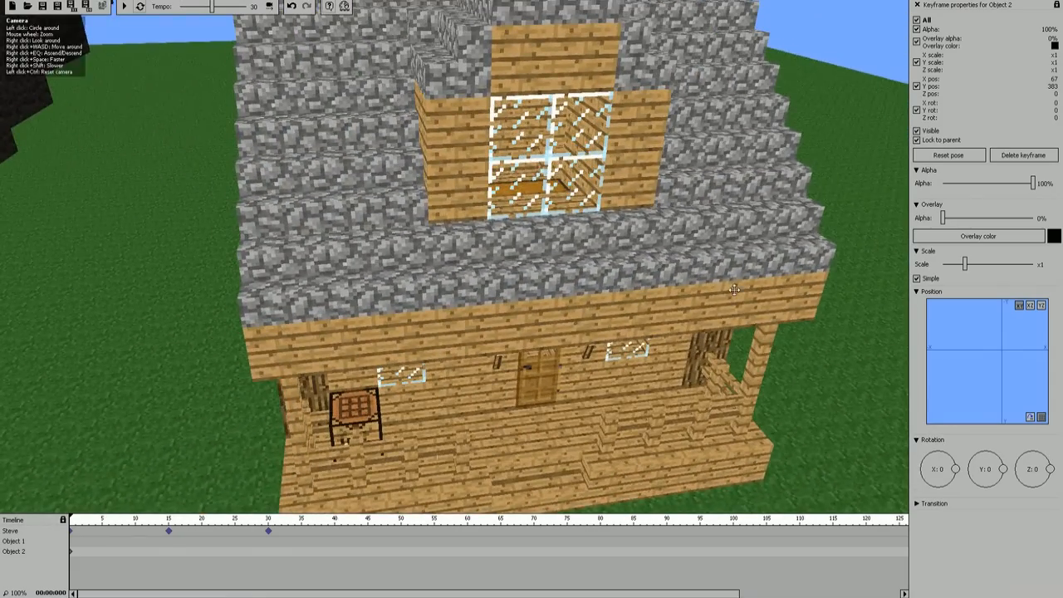
drag(1050, 469, 1021, 482)
Step: Examine the placed house around its porch and return to the large dark structure
drag(454, 257, 798, 246)
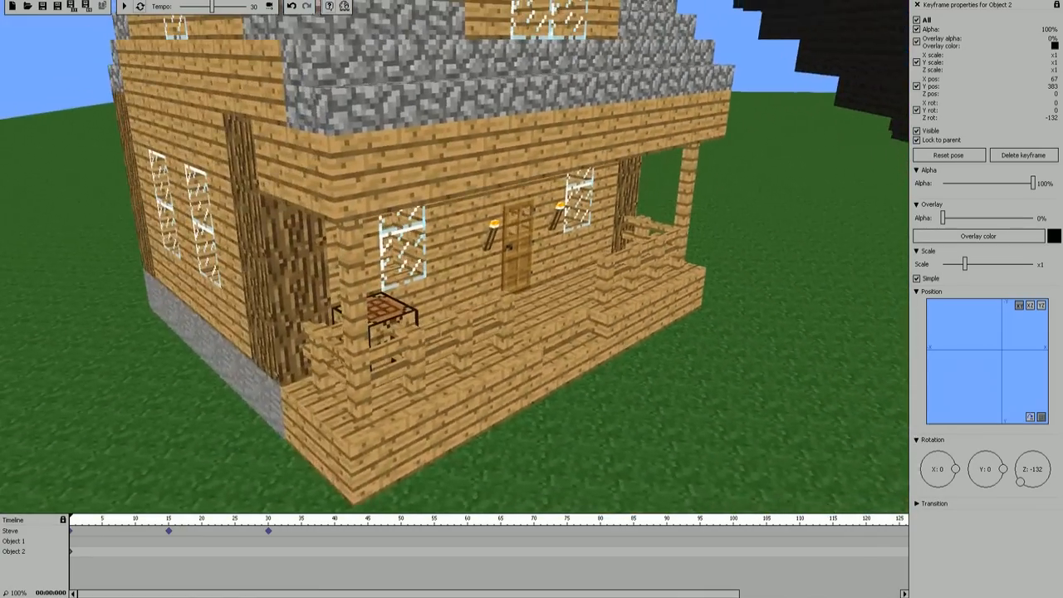
right_drag(455, 257, 437, 303)
key(d)
key(w)
right_drag(455, 257, 386, 232)
key(w)
right_drag(462, 202, 256, 53)
key(s)
key(d)
key(s)
key(d)
right_drag(408, 220, 349, 178)
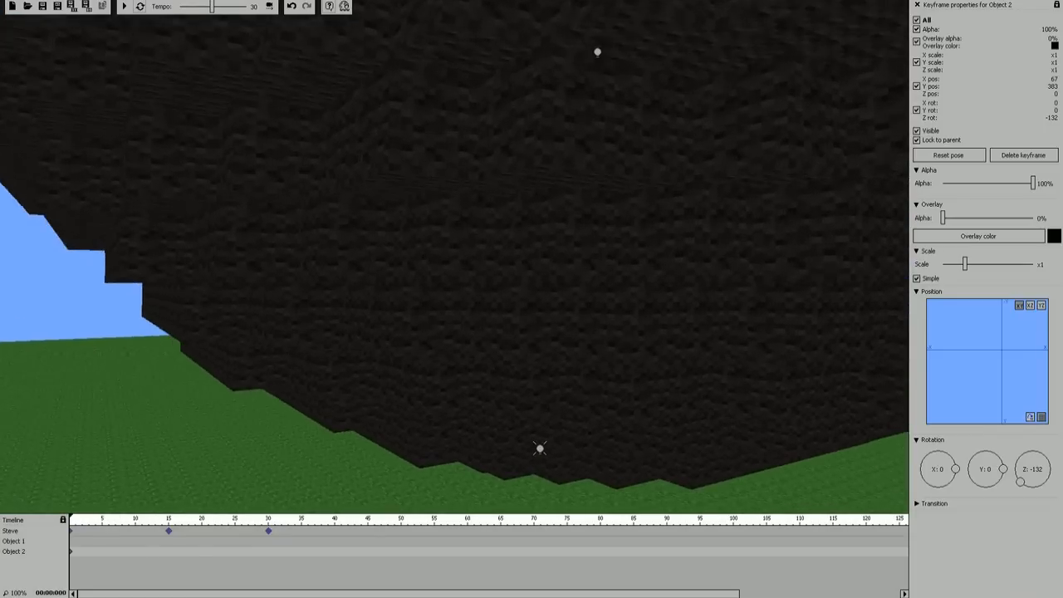
Step: Create a starting keyframe for Object 1 and scale the large structure down to x0.02
click(72, 544)
right_drag(760, 240, 470, 253)
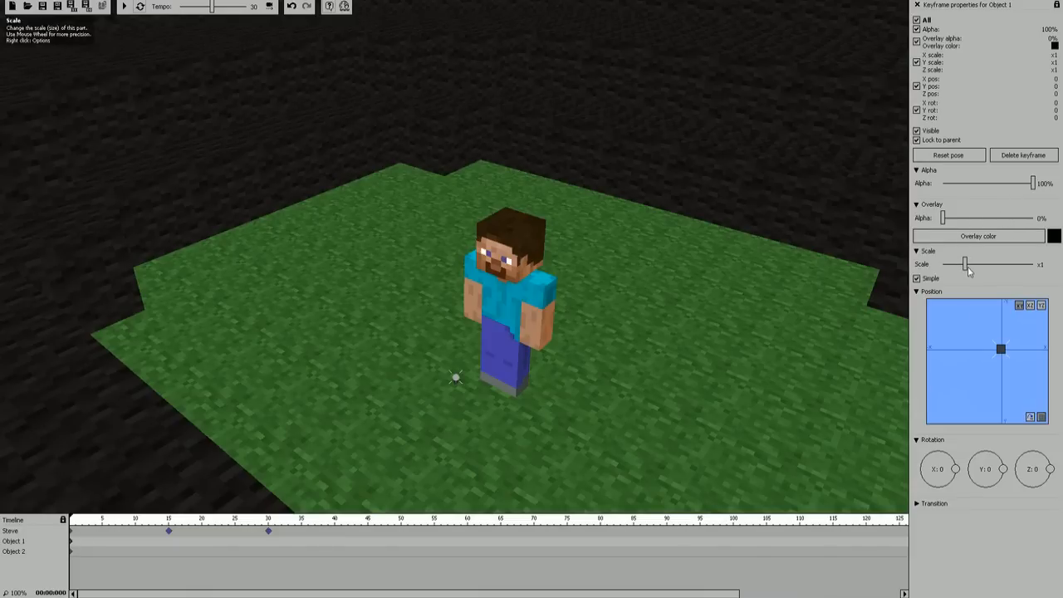
drag(965, 269, 944, 271)
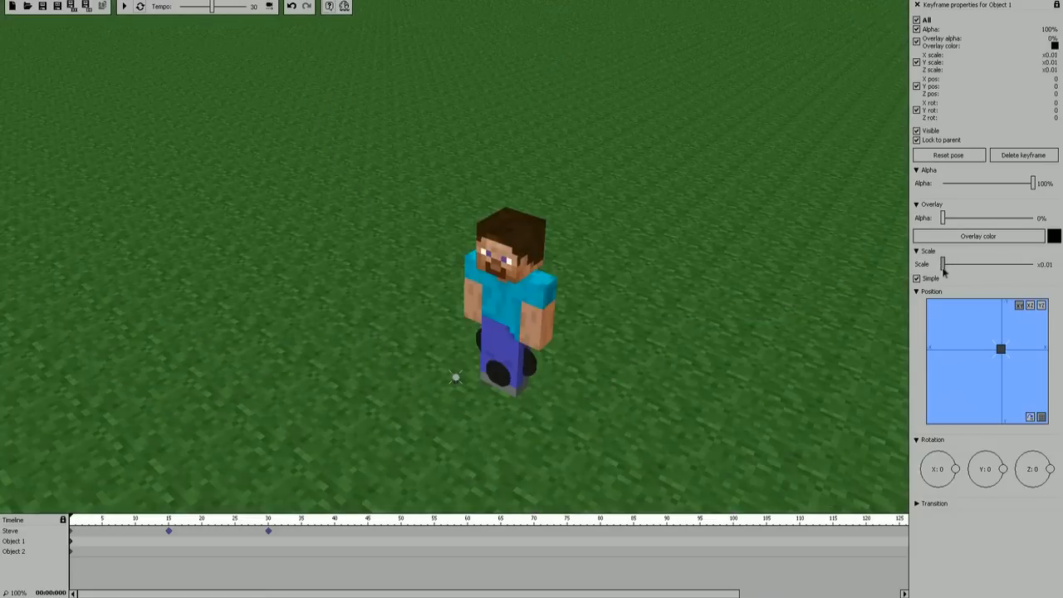
scroll(944, 270, up, 2)
scroll(944, 269, down, 1)
scroll(944, 269, up, 3)
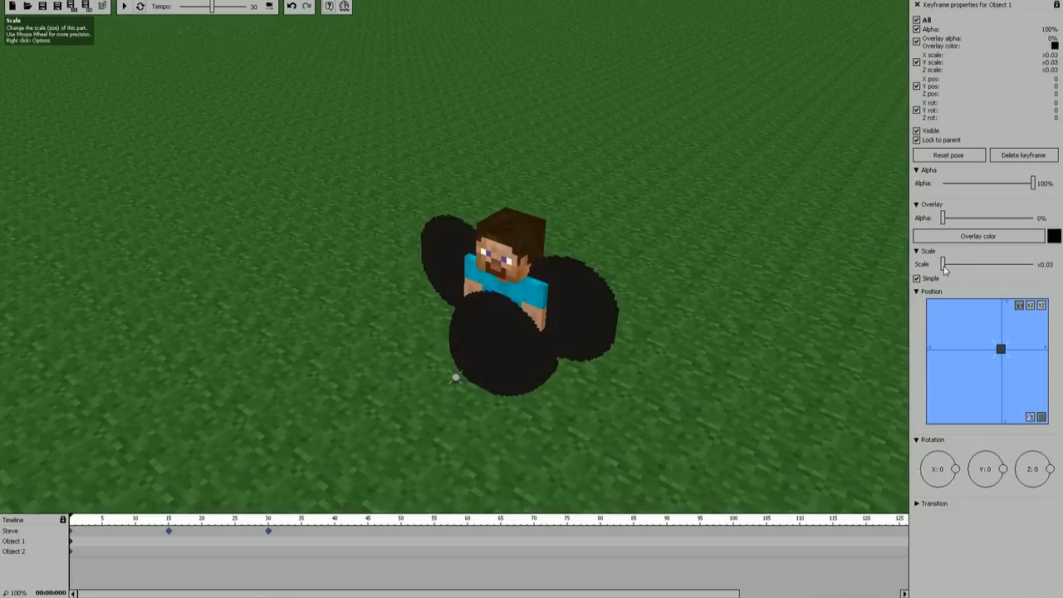
scroll(944, 269, down, 1)
Step: Rotate the shrunken Object 1 to Z -180 so its face points the same way as Steve
right_drag(768, 278, 793, 308)
key(w)
key(w)
key(s)
key(w)
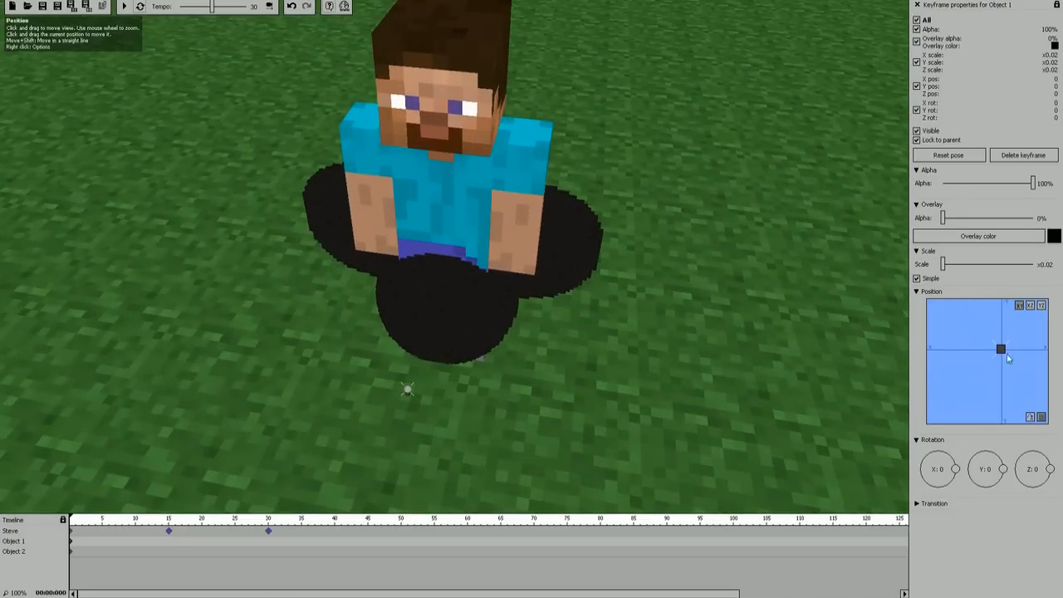
right_drag(601, 368, 578, 363)
drag(1050, 468, 1001, 473)
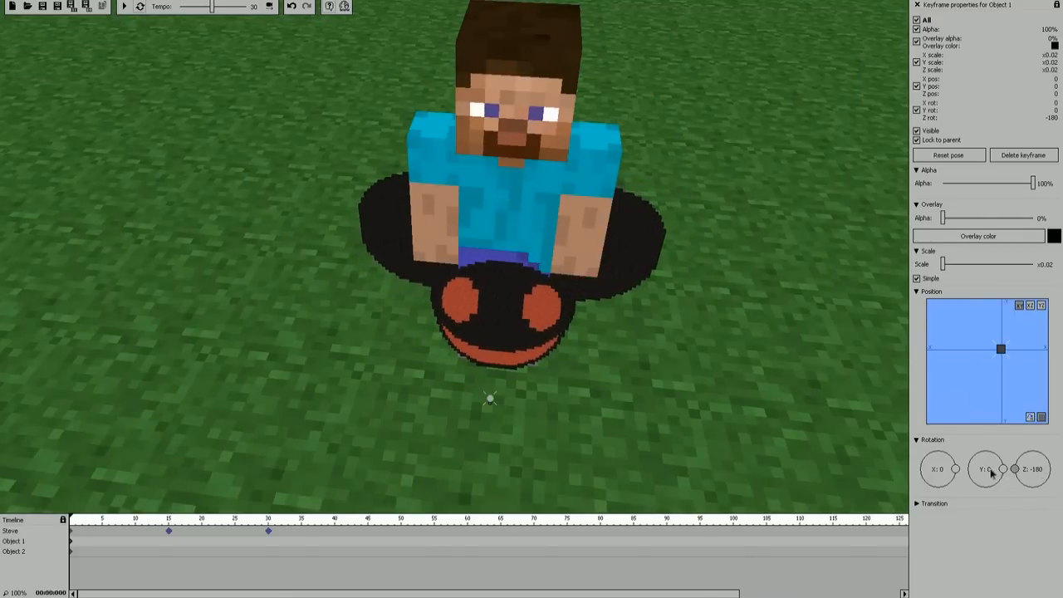
Step: Return to the project properties and lock Object 1 to a parent, choosing Steve
right_drag(636, 379, 637, 403)
right_drag(535, 287, 534, 328)
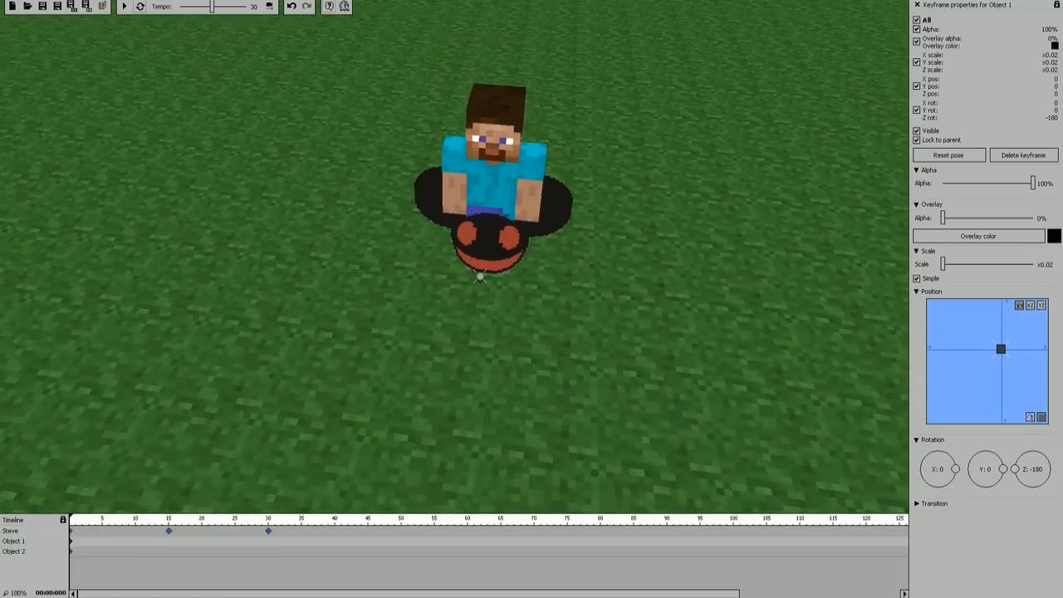
right_drag(454, 256, 452, 259)
right_drag(570, 213, 569, 197)
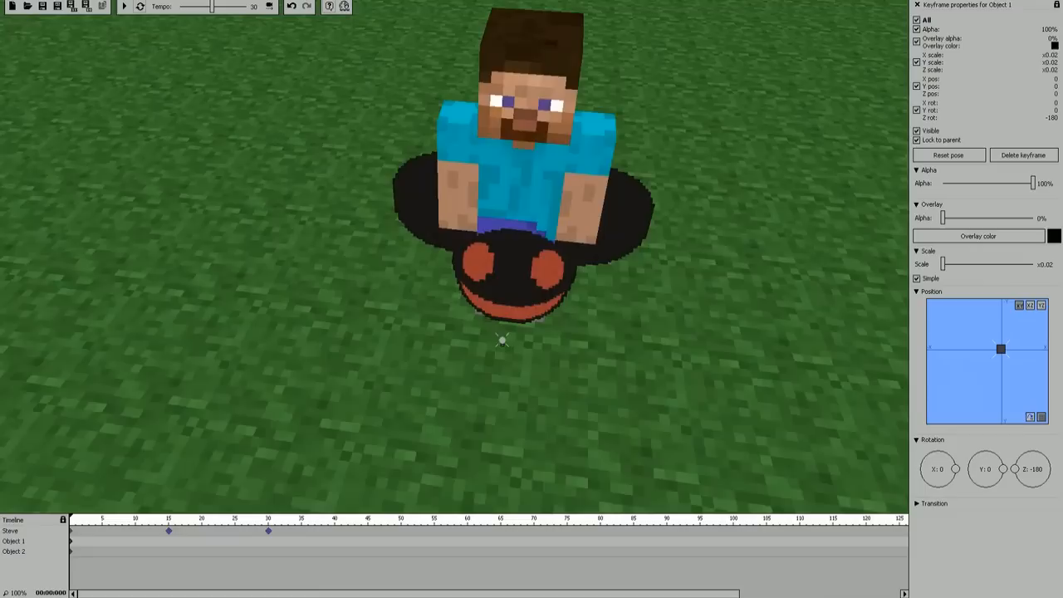
right_drag(597, 158, 597, 141)
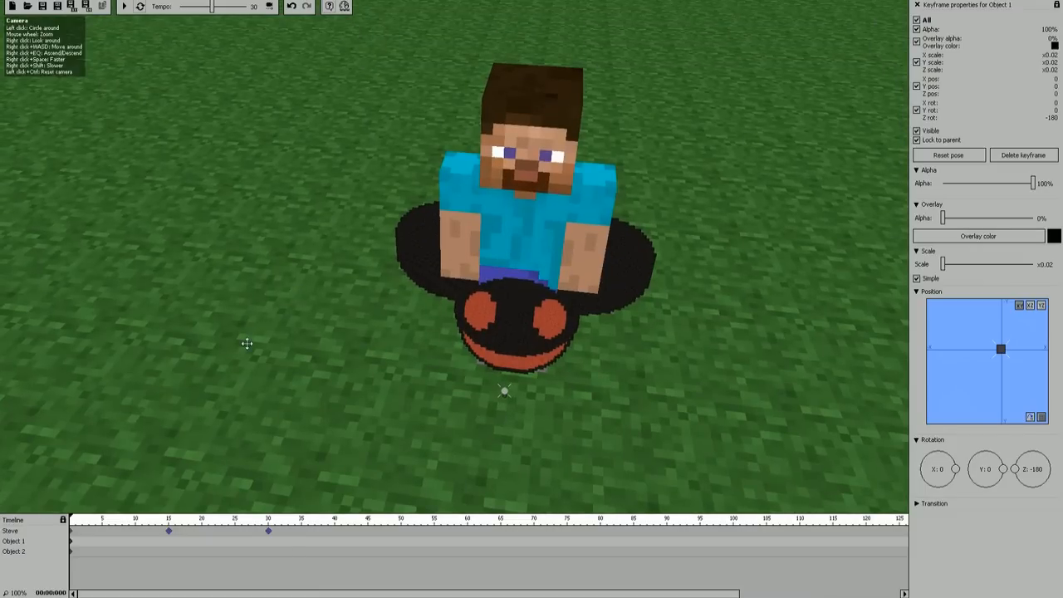
click(918, 6)
click(927, 266)
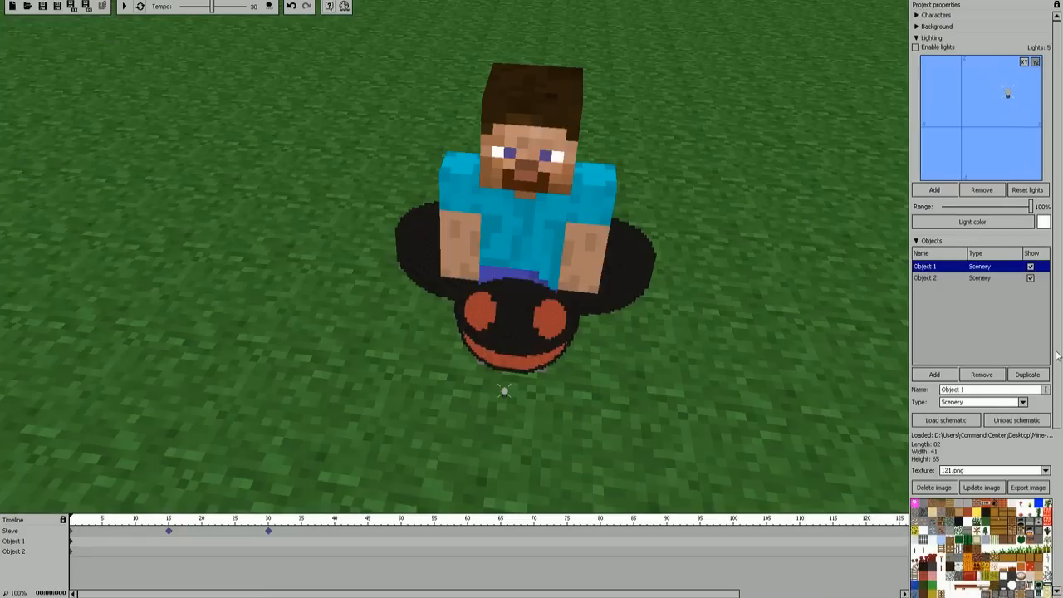
scroll(1058, 366, down, 5)
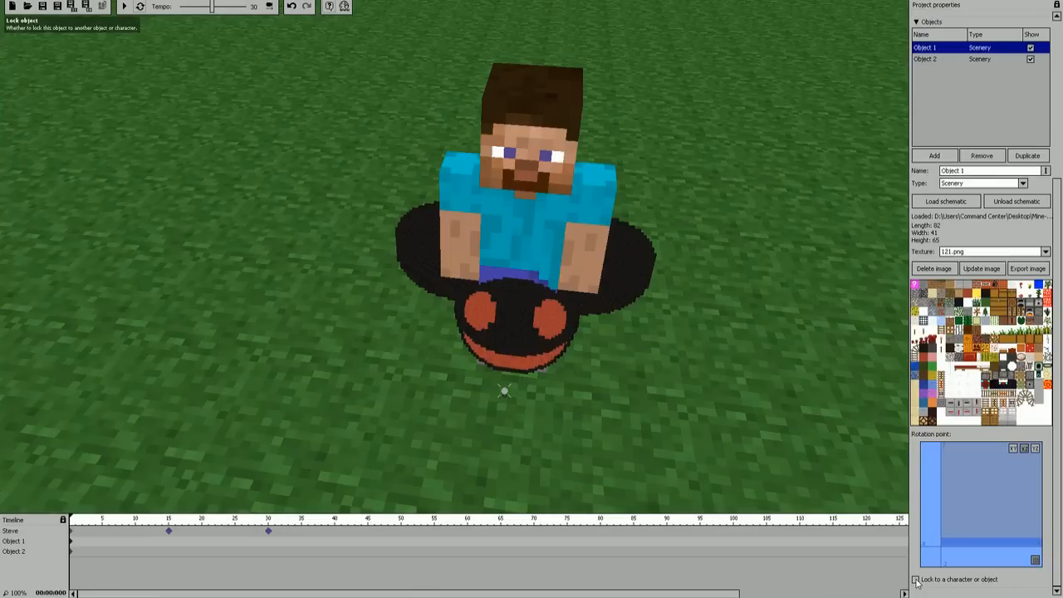
click(917, 580)
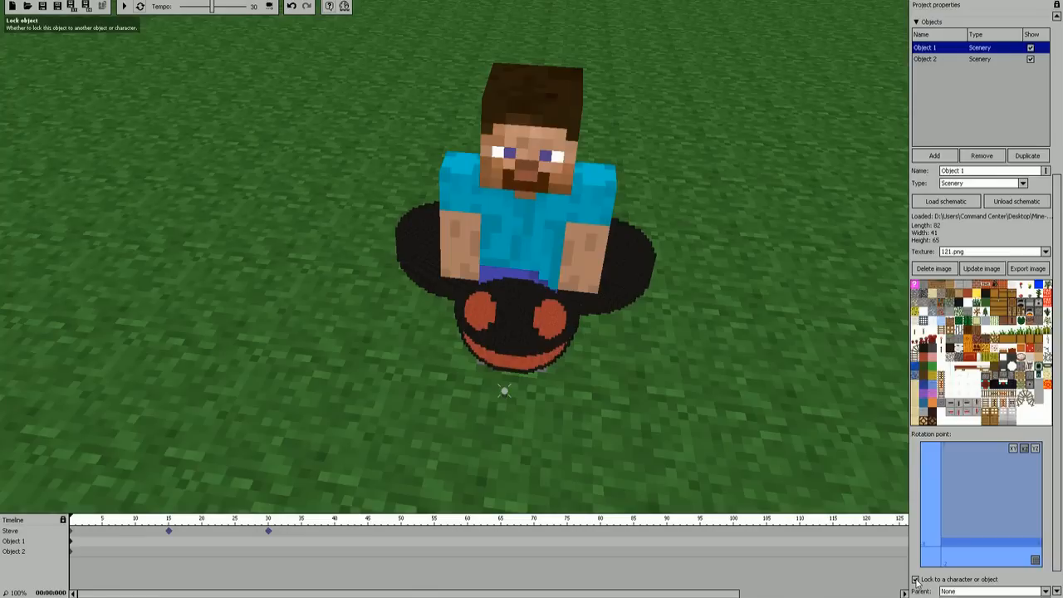
scroll(1058, 481, down, 1)
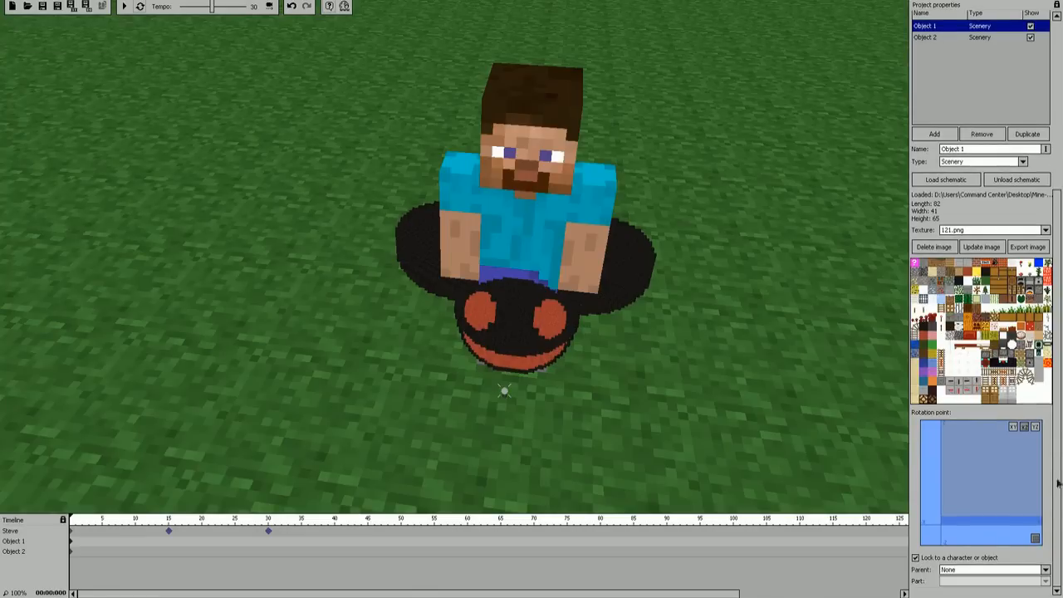
click(1002, 571)
click(974, 538)
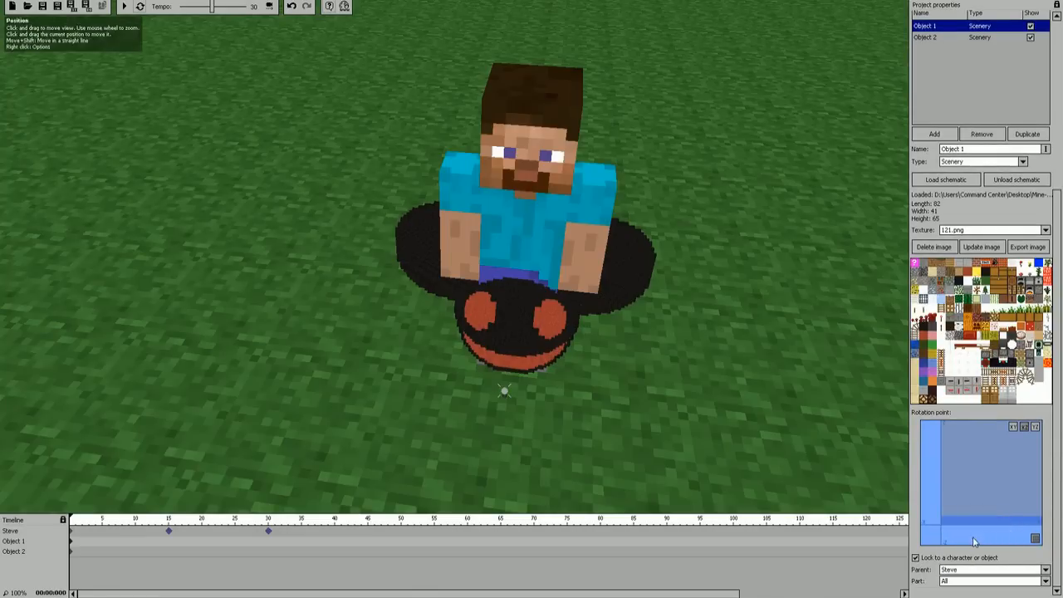
Step: Try Body as the part Object 1 is locked to and settle on Head
click(997, 581)
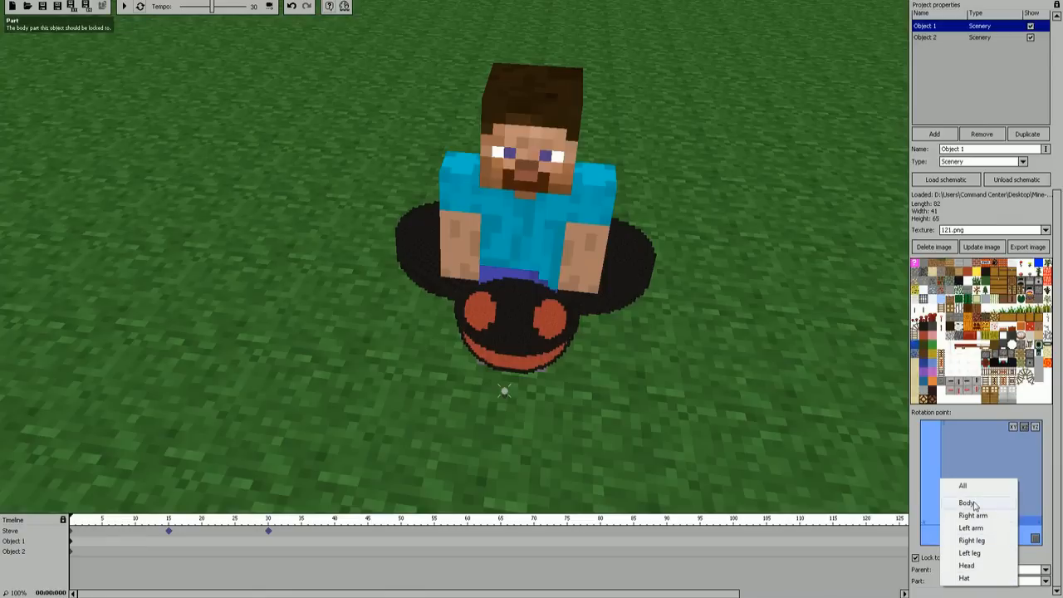
click(973, 504)
click(993, 582)
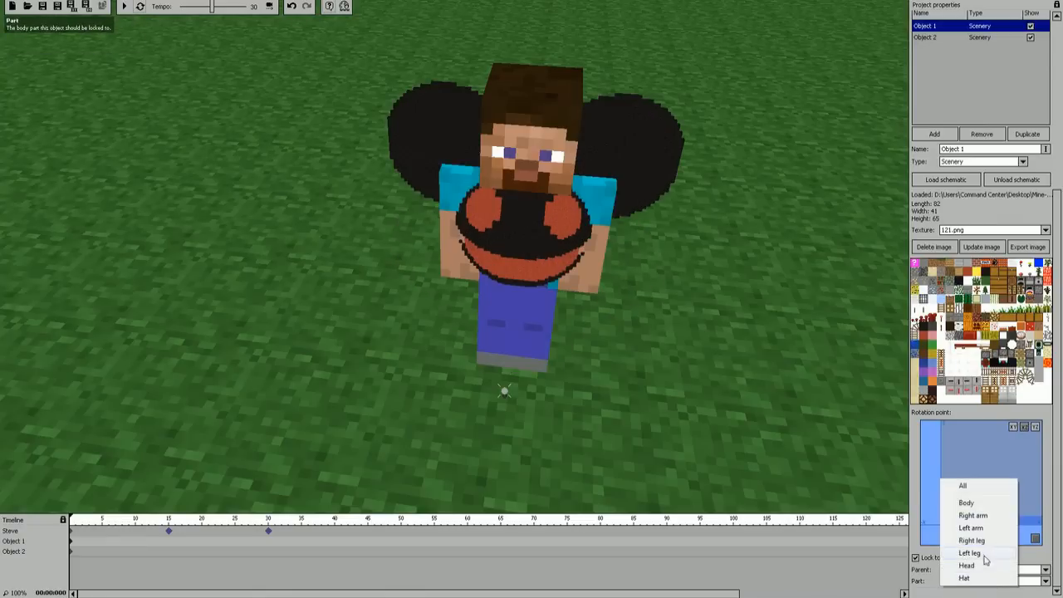
click(967, 566)
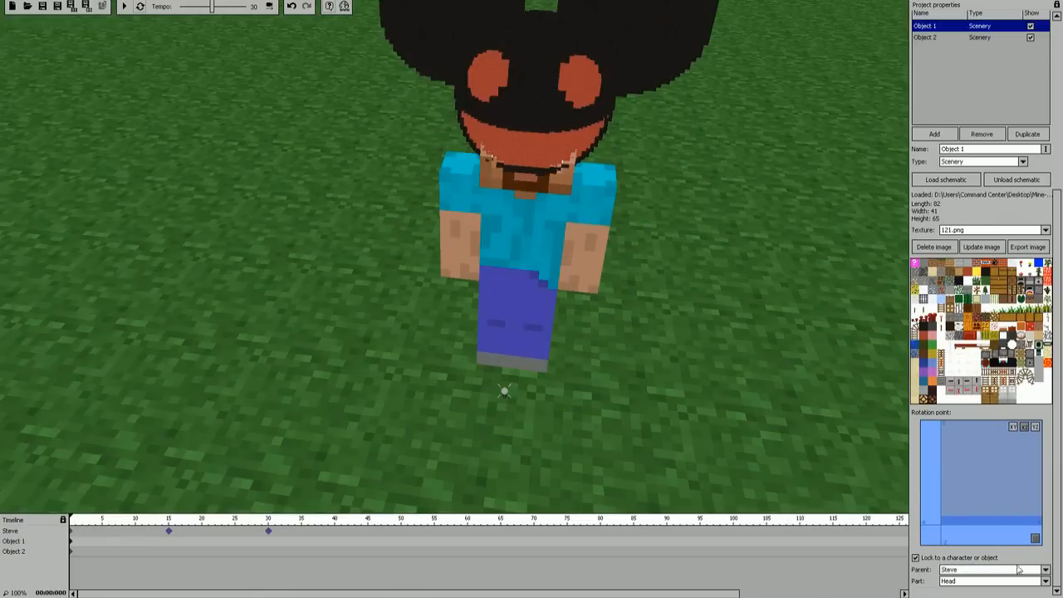
click(1014, 581)
click(1030, 581)
click(1032, 581)
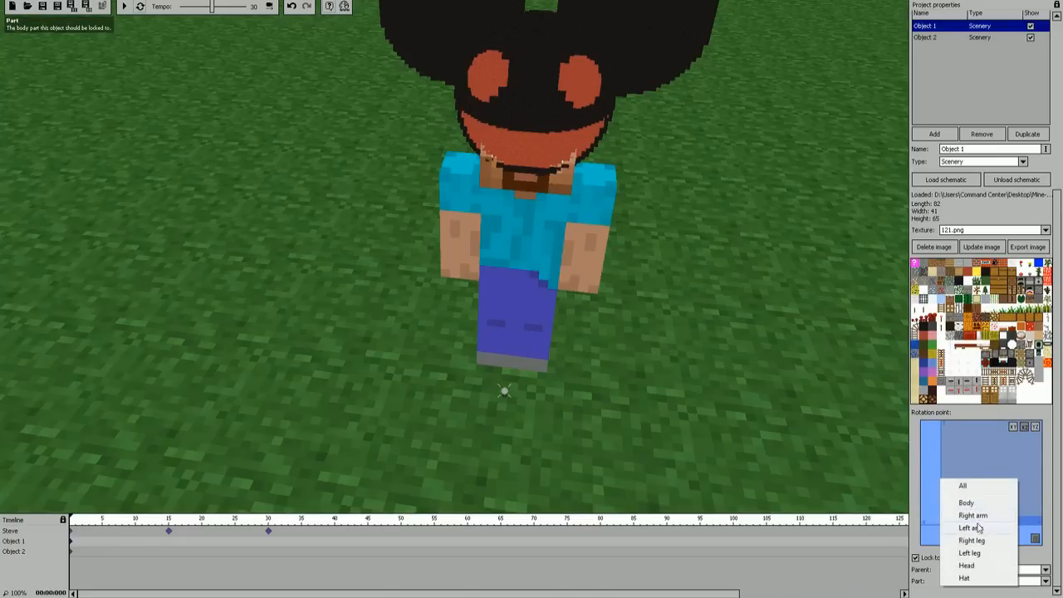
click(976, 568)
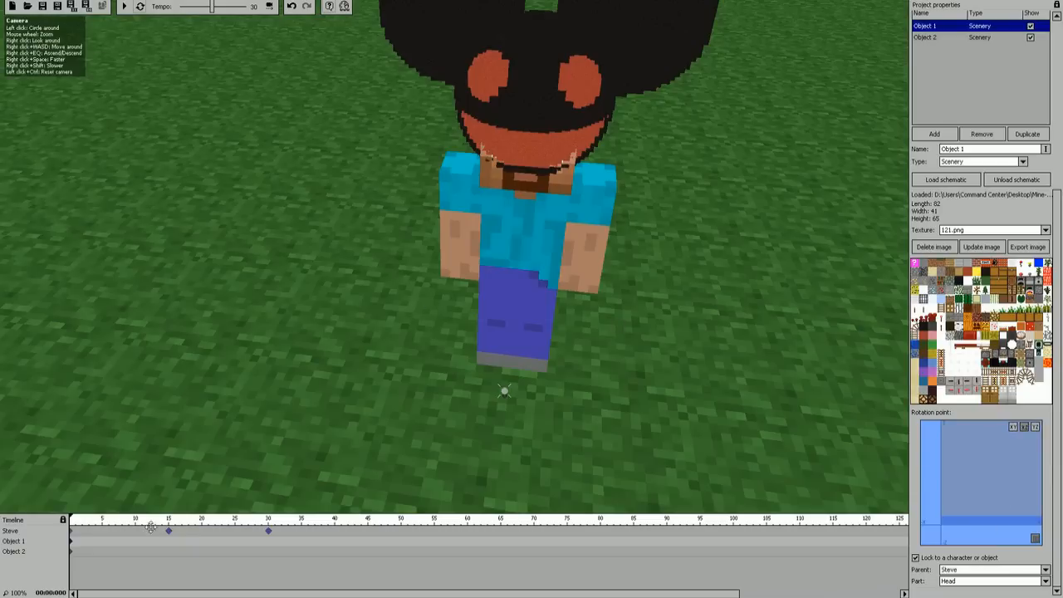
Step: In Steve's first keyframe, try rotating the head about Z and set the body's Z rotation to -1
click(73, 533)
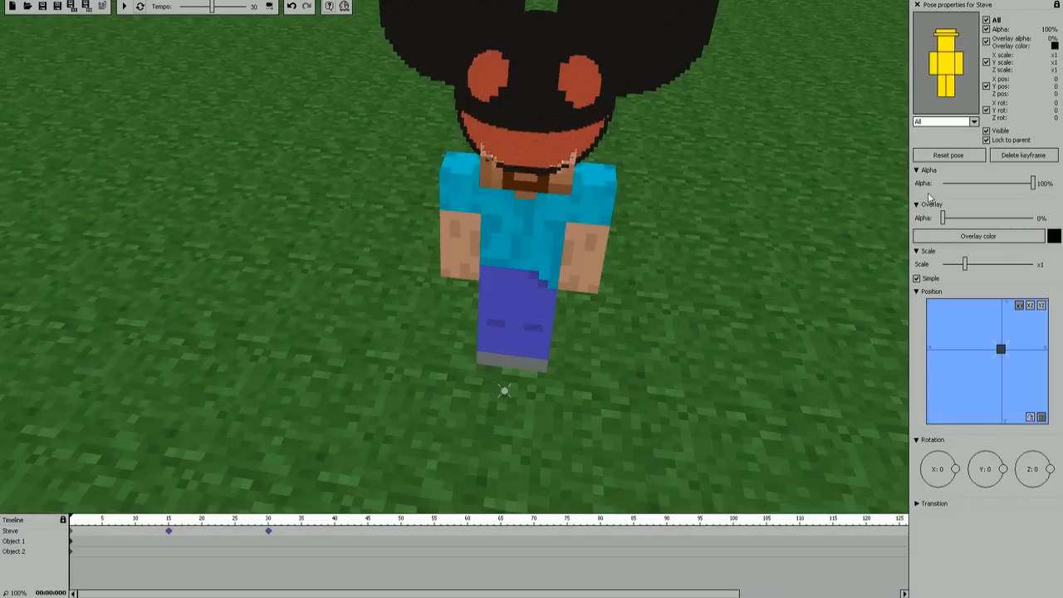
click(957, 35)
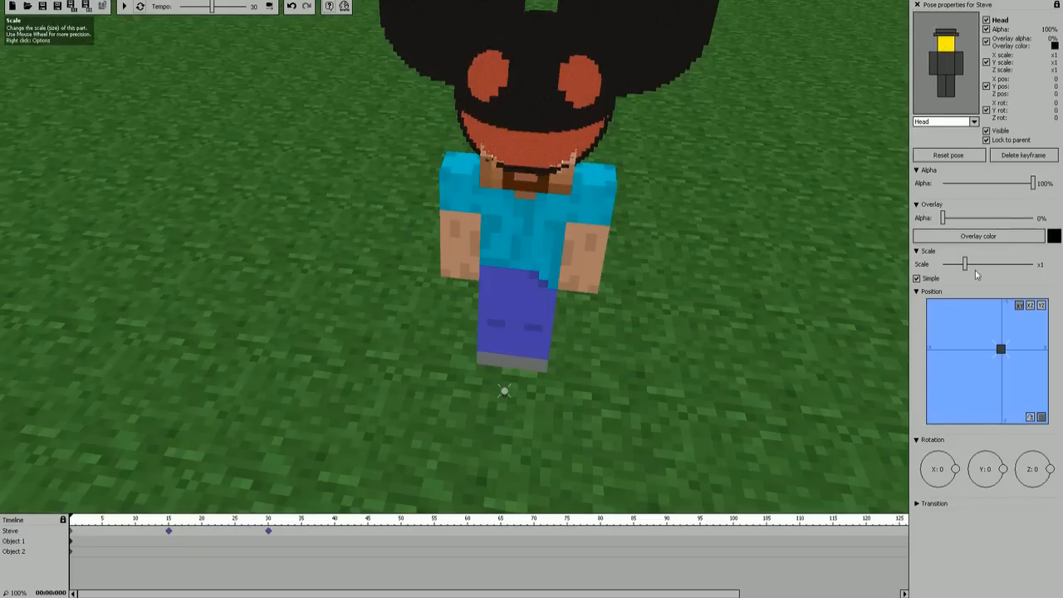
drag(1052, 472, 1062, 471)
click(946, 63)
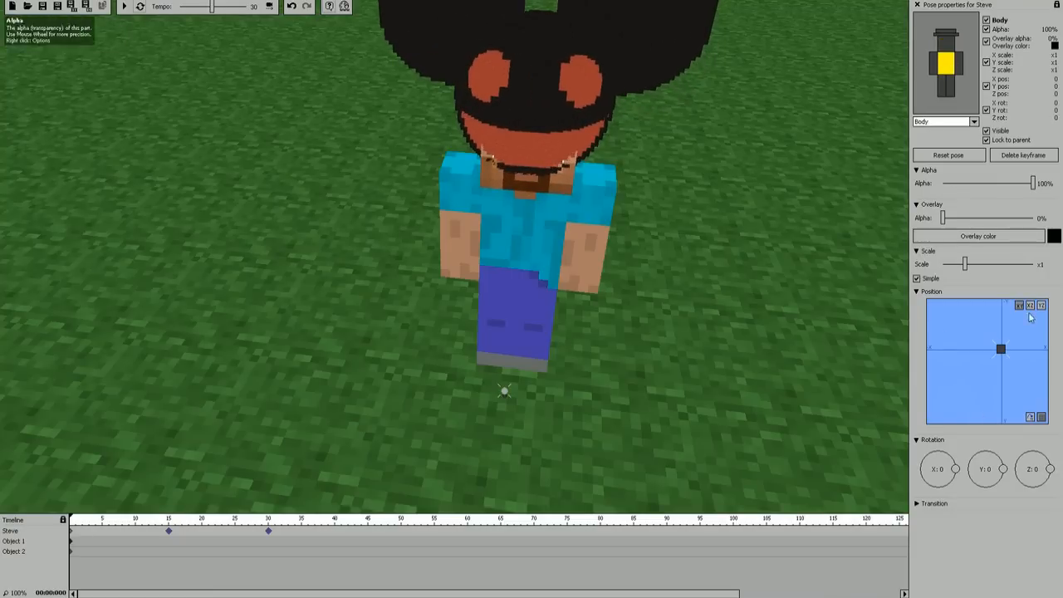
drag(1056, 471, 1060, 470)
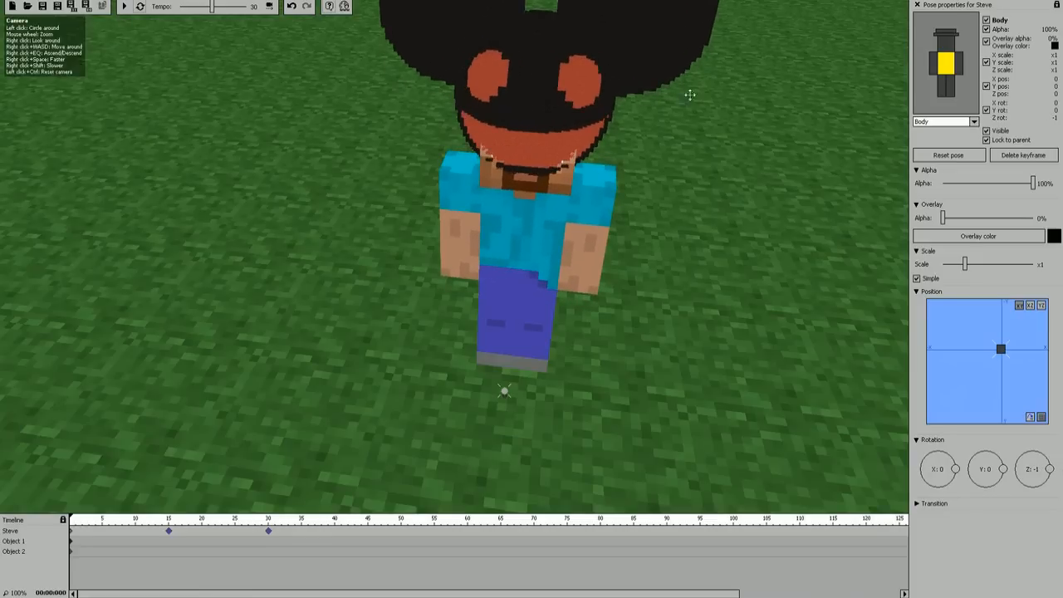
Step: Examine from close up, at the front and side, how Object 1 fits over Steve's head
right_drag(454, 257, 332, 220)
key(d)
key(w)
right_drag(367, 286, 366, 289)
key(s)
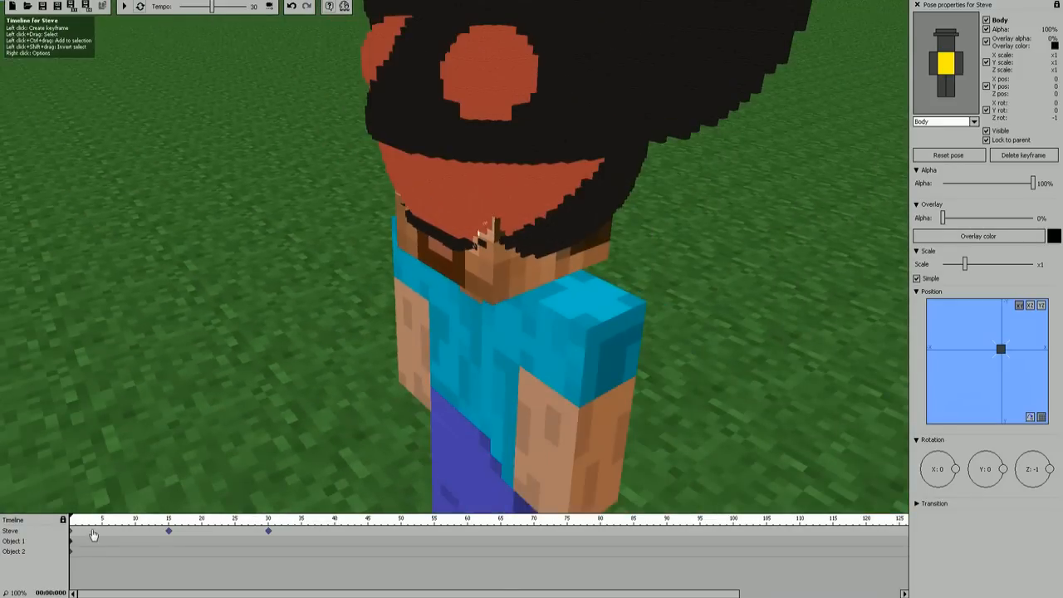
key(s)
mouse_move(592, 331)
right_down()
mouse_move(610, 336)
mouse_move(573, 332)
right_up()
mouse_move(454, 257)
right_down()
mouse_move(499, 237)
mouse_move(455, 256)
right_up()
key(w)
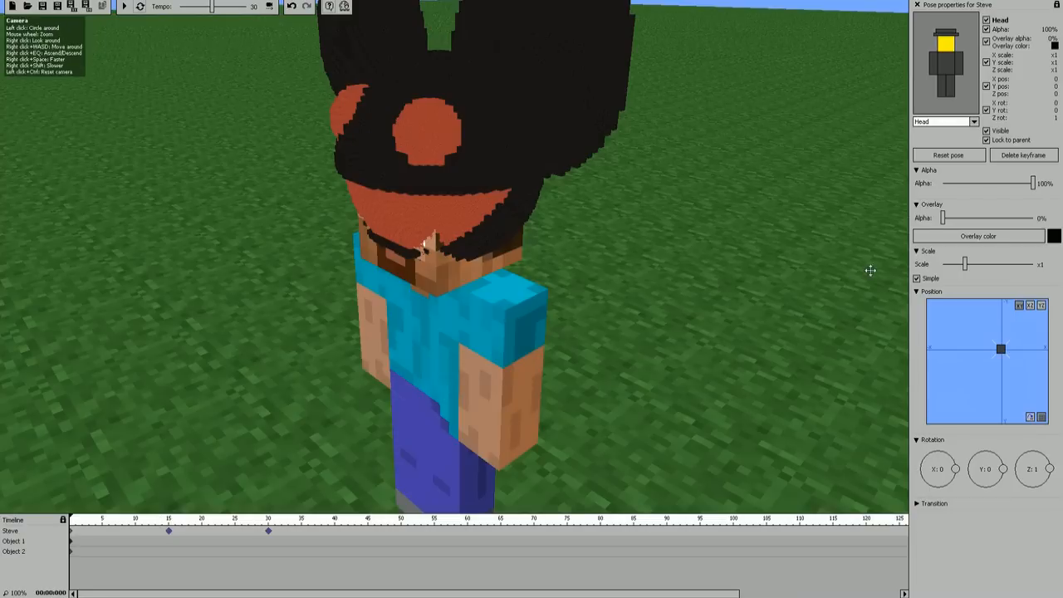
Step: Set the alpha of Steve's head to 0% in all three of his keyframes, at frames 0, 15 and 30
drag(1035, 183, 942, 184)
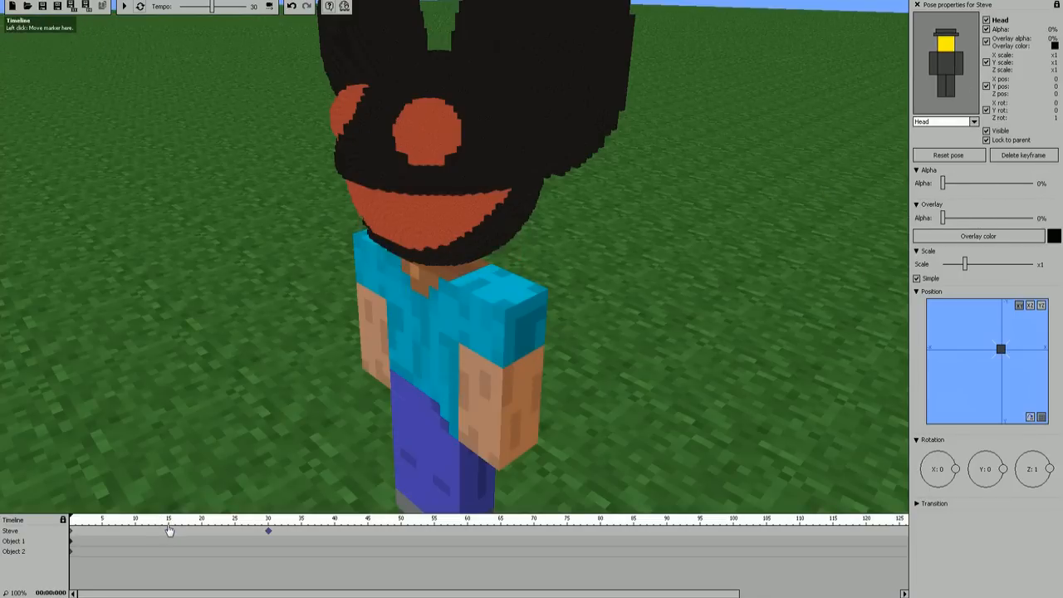
click(171, 533)
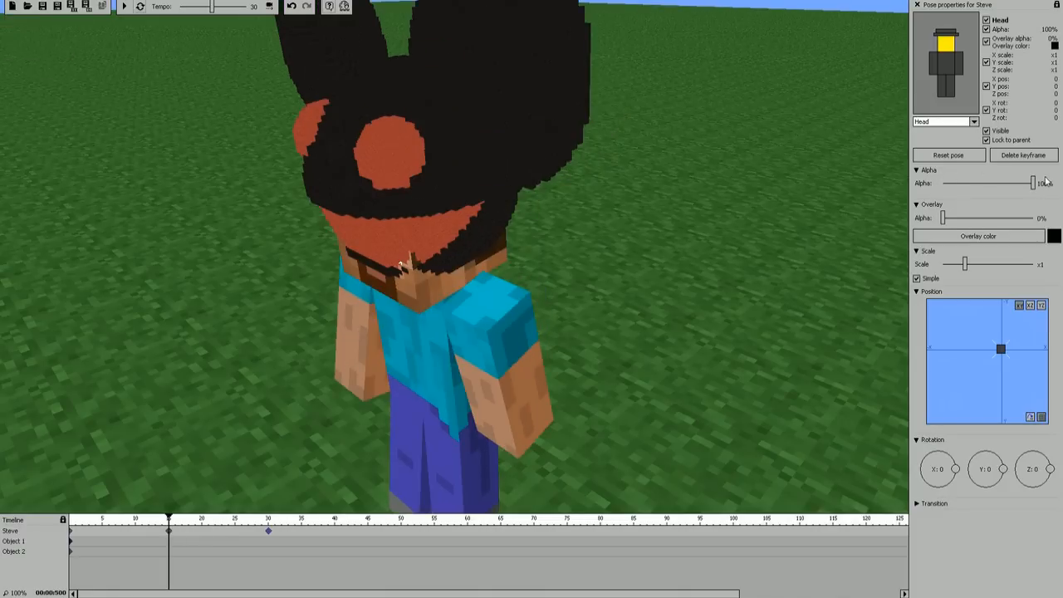
drag(1037, 185, 942, 184)
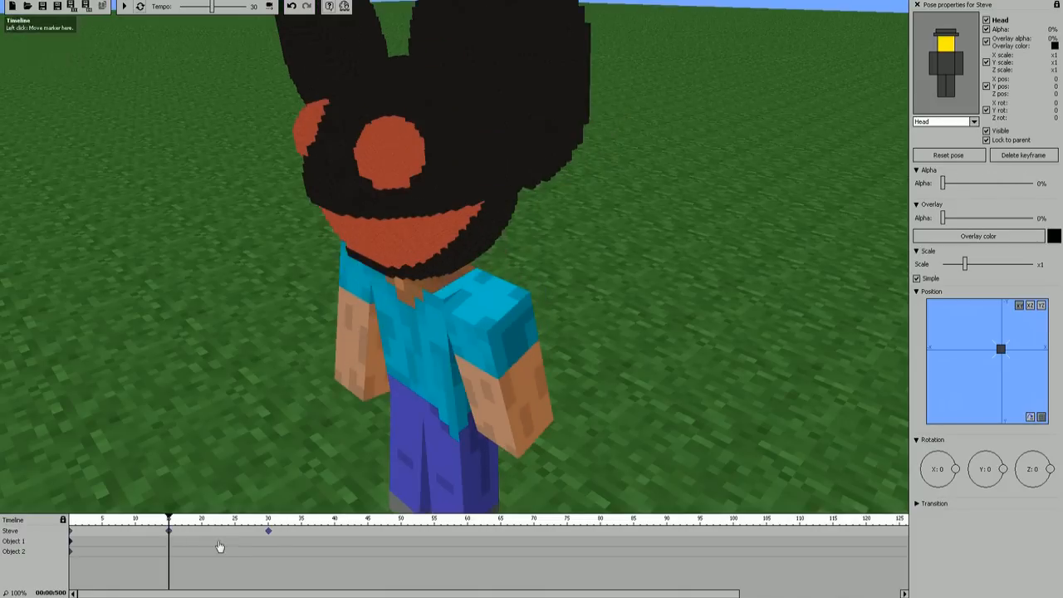
click(269, 533)
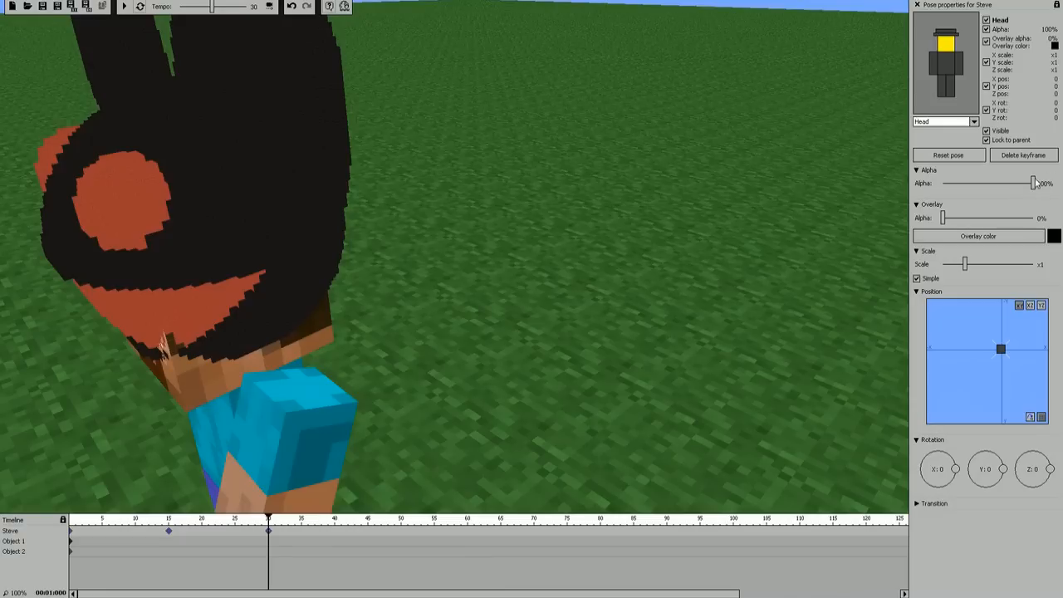
drag(1036, 183, 942, 184)
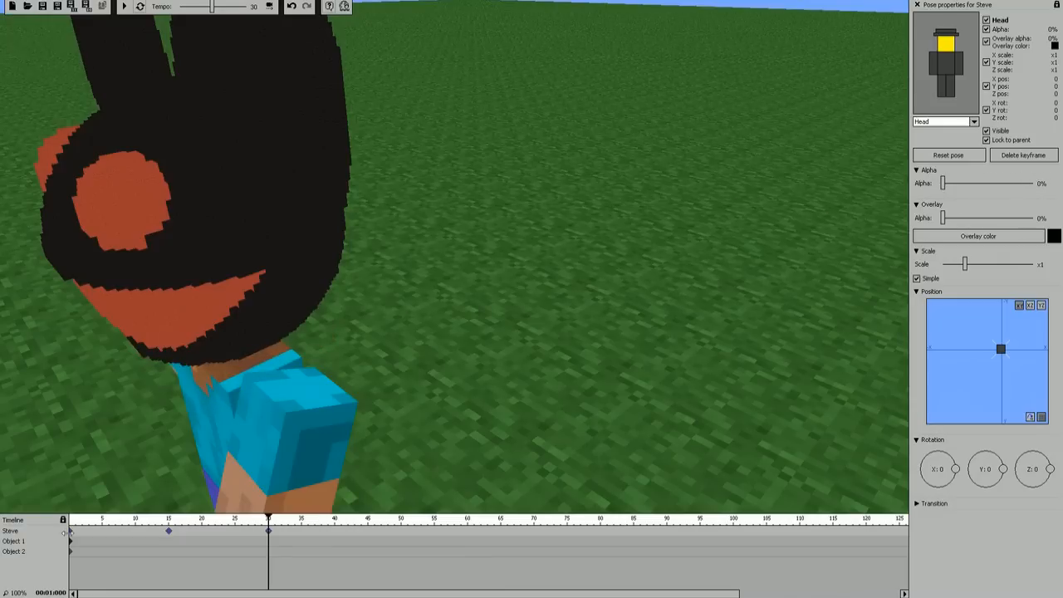
Step: In Object 1's first keyframe, lower it to Z position -1, keeping X and Y at 0
click(71, 542)
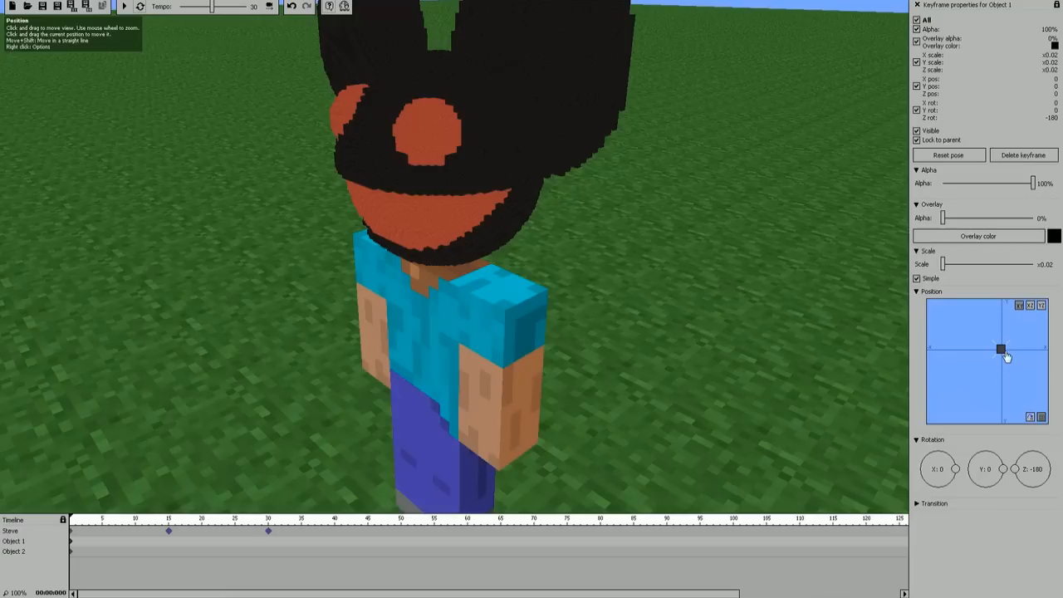
drag(1003, 352, 1003, 353)
right_drag(665, 291, 731, 291)
key(a)
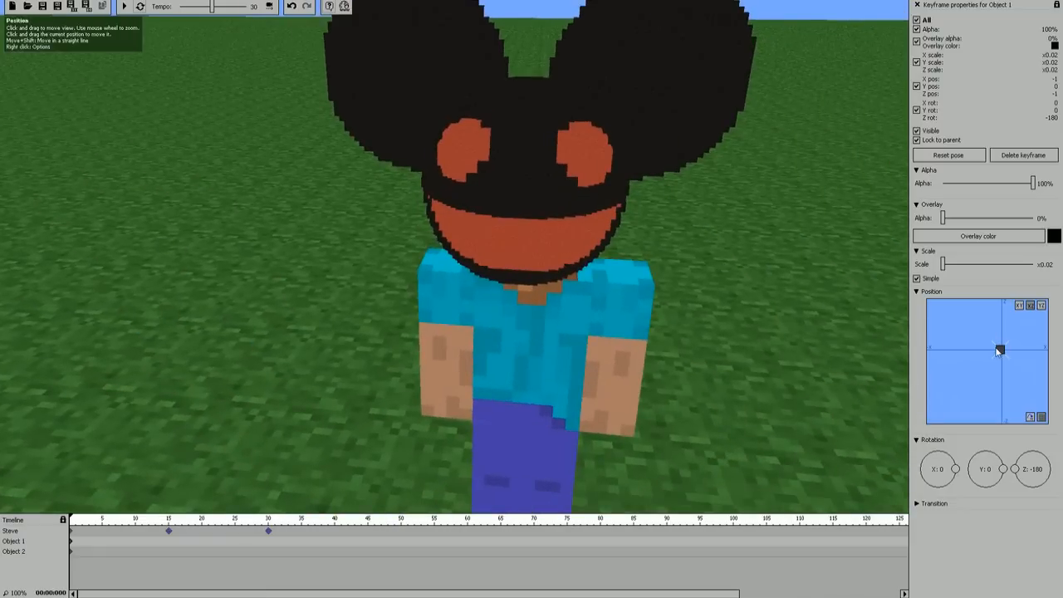
drag(1001, 351, 1001, 351)
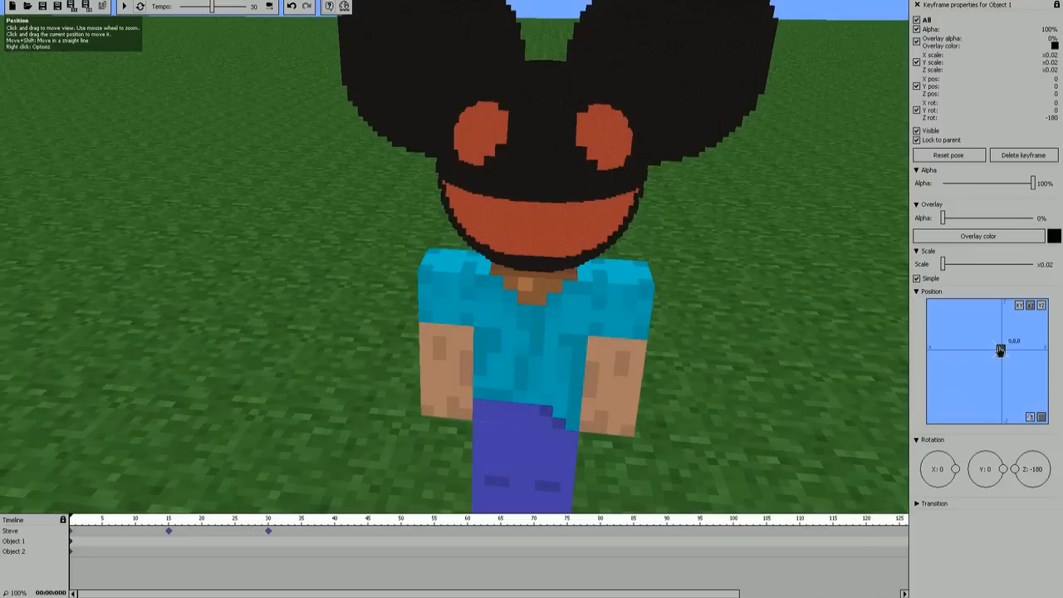
drag(1001, 351, 1002, 351)
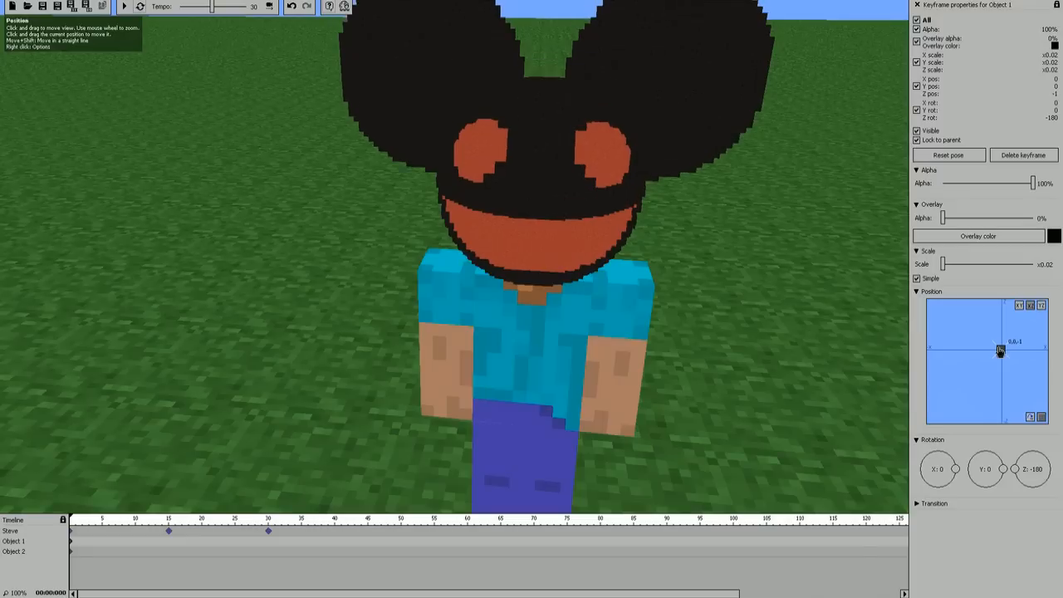
Step: Examine from several angles how the lowered Object 1 sits above Steve's shoulders
drag(746, 318, 665, 391)
right_drag(665, 390, 610, 312)
key(s)
mouse_move(515, 503)
right_down()
mouse_move(532, 473)
mouse_move(508, 484)
right_up()
key(w)
key(w)
key(s)
right_drag(306, 301, 276, 300)
key(d)
Step: Scrub back and forth through Steve's walk and check from the side how Object 1 follows his head
drag(79, 521, 294, 490)
key(d)
mouse_move(460, 382)
right_down()
mouse_move(423, 390)
mouse_move(460, 388)
right_up()
key(a)
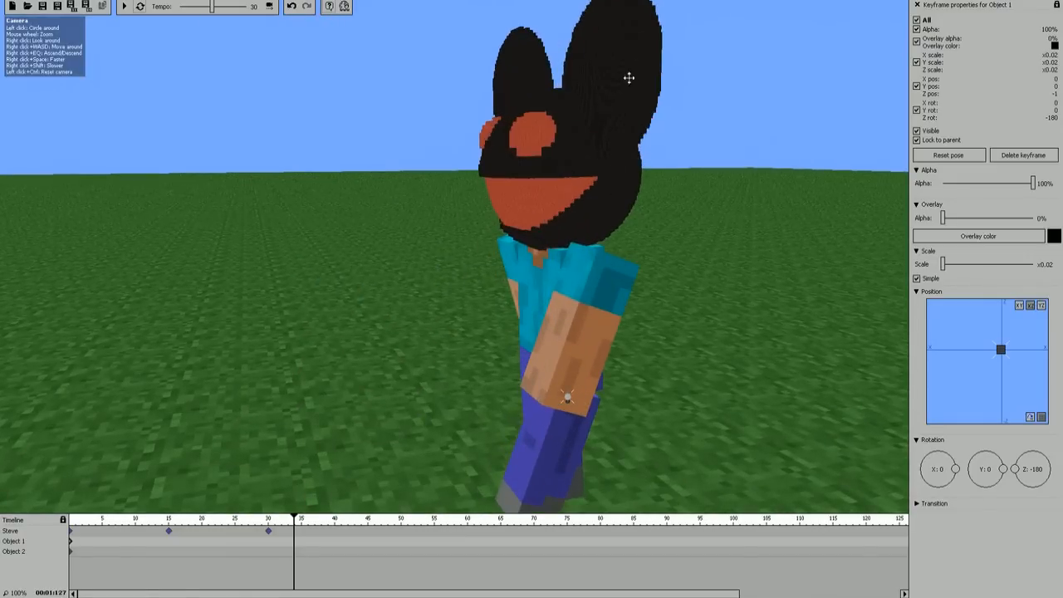
drag(295, 514, 335, 485)
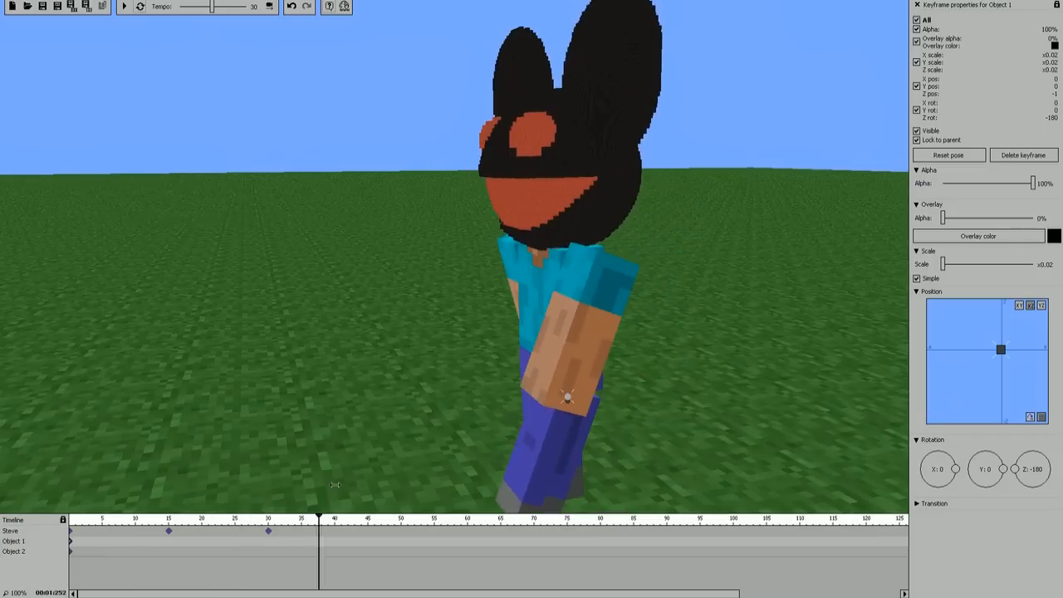
drag(272, 469, 111, 468)
right_drag(111, 468, 210, 488)
key(s)
key(w)
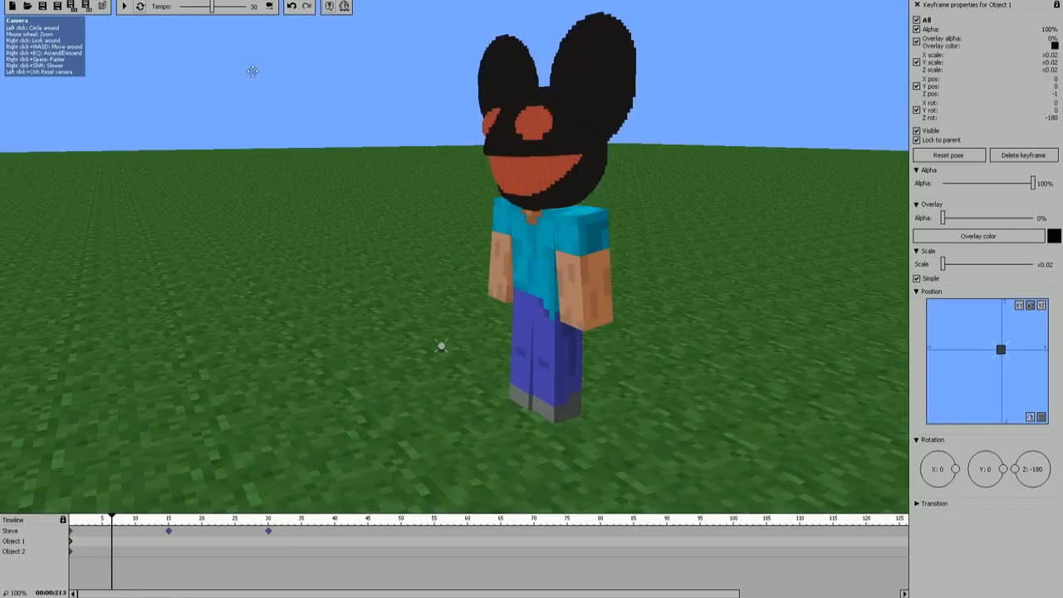
Step: Open the saved animation from the AntVenom Test folder, discarding the changes to the current one
click(27, 7)
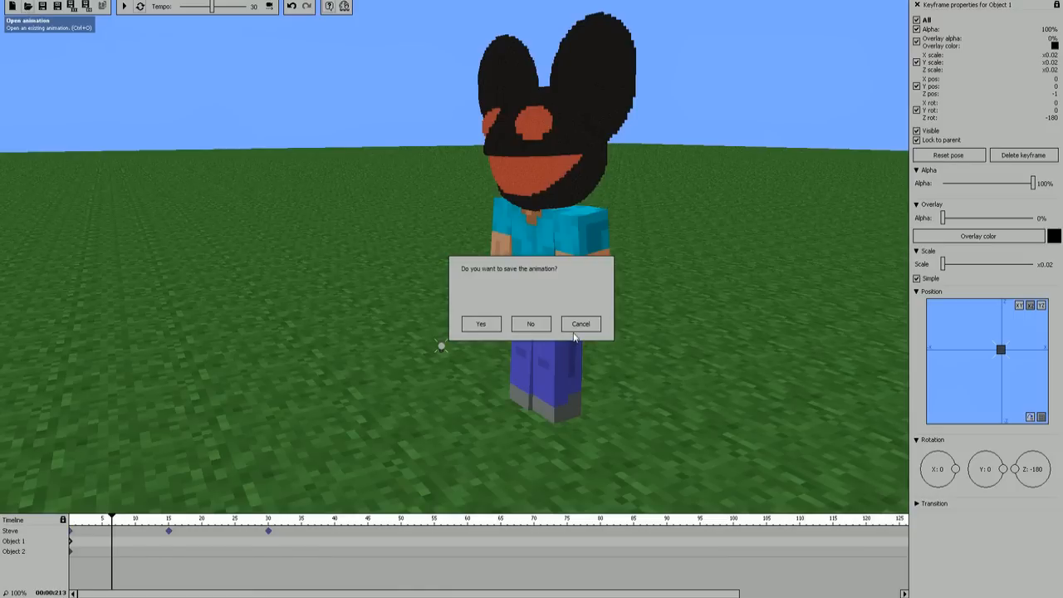
click(523, 325)
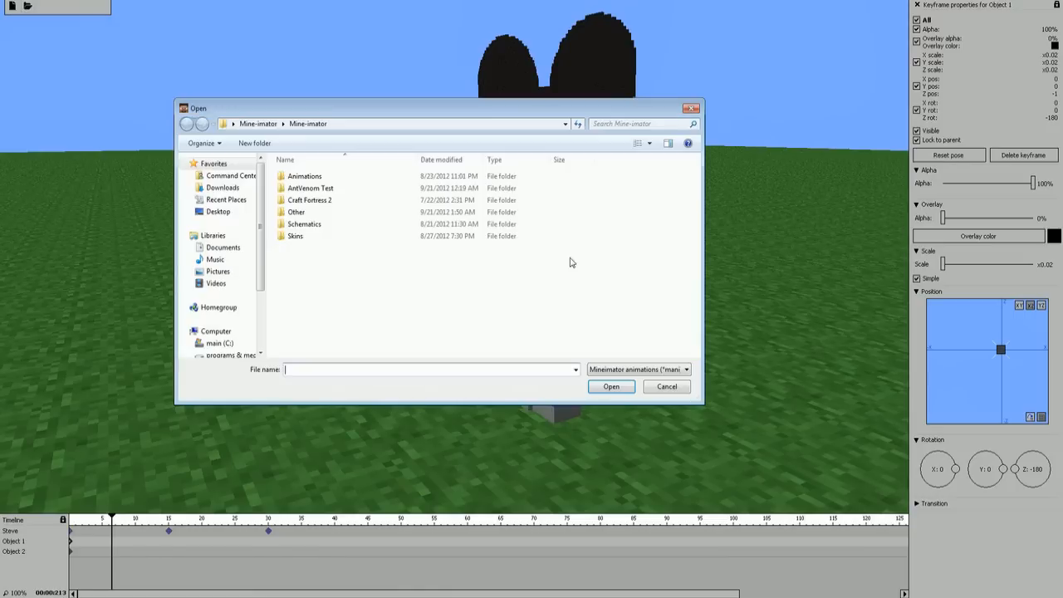
double_click(320, 189)
double_click(305, 192)
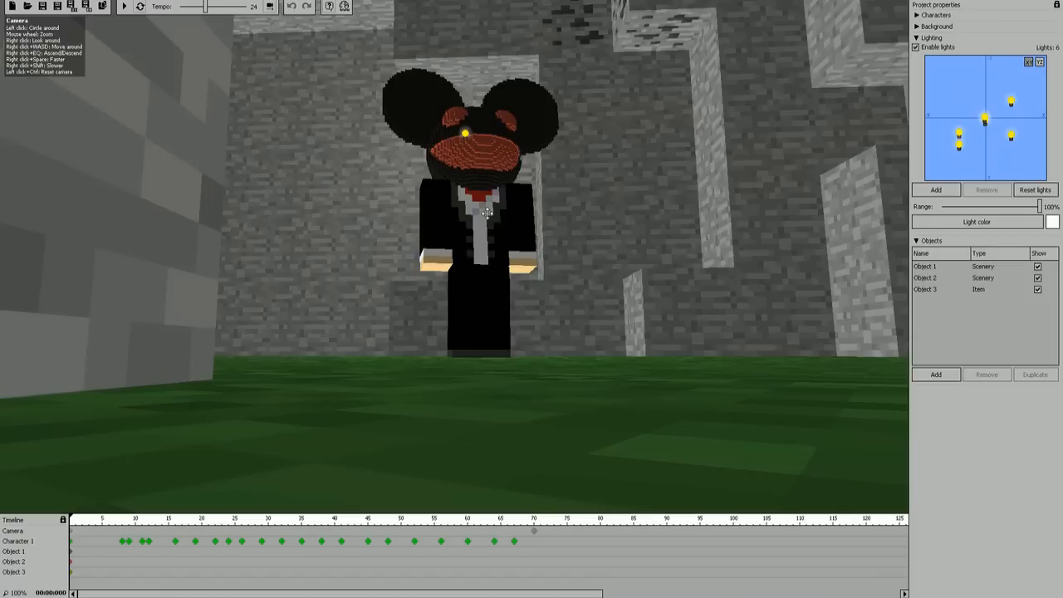
Step: Scrub through the opened animation to study the character's arm movement, return to frame 0 and play it
drag(71, 518, 510, 508)
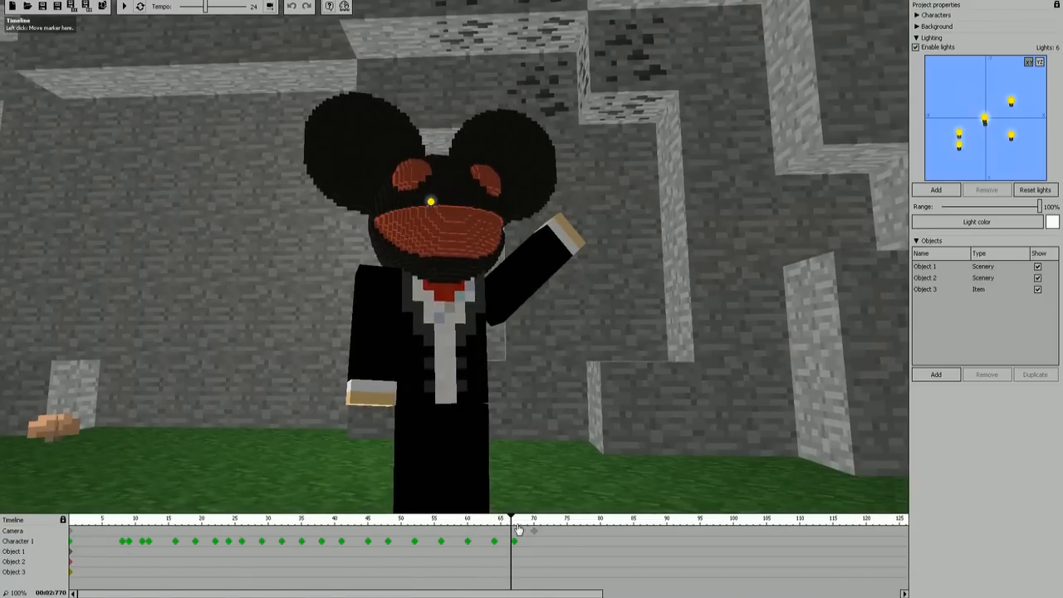
drag(512, 516, 528, 516)
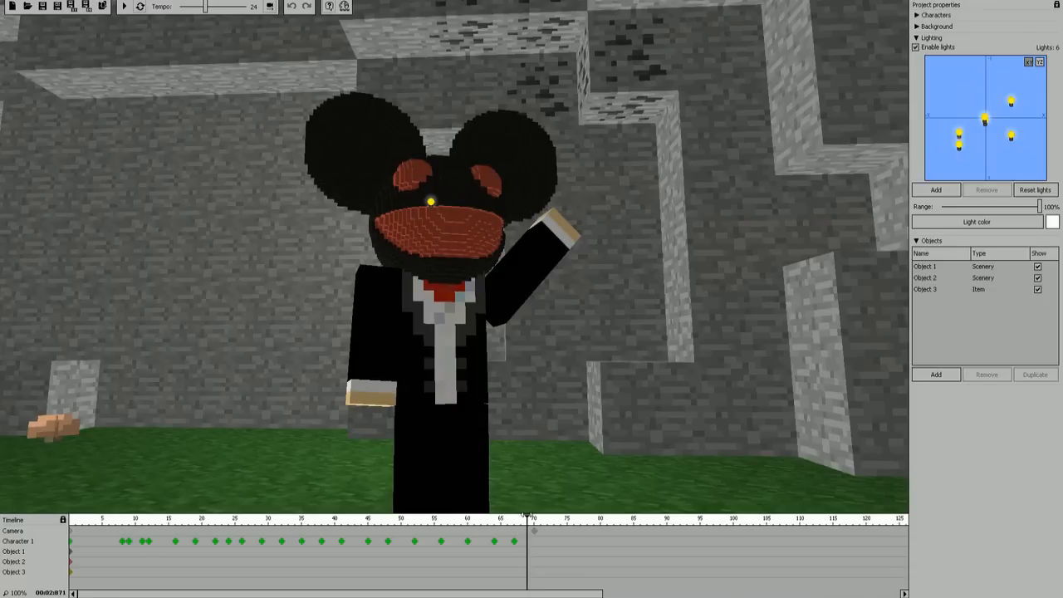
drag(528, 516, 334, 492)
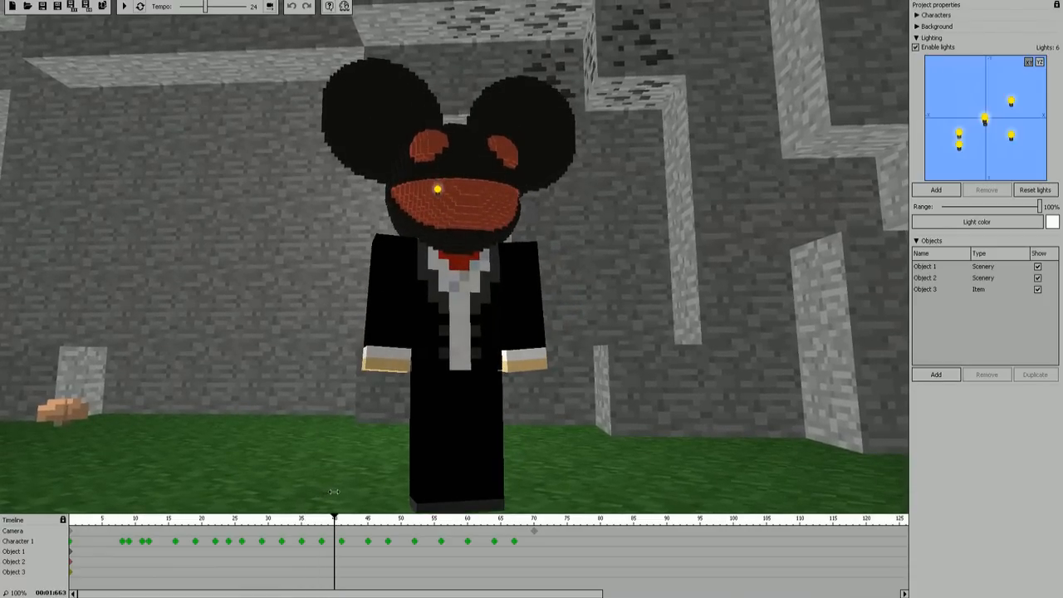
drag(333, 491, 379, 494)
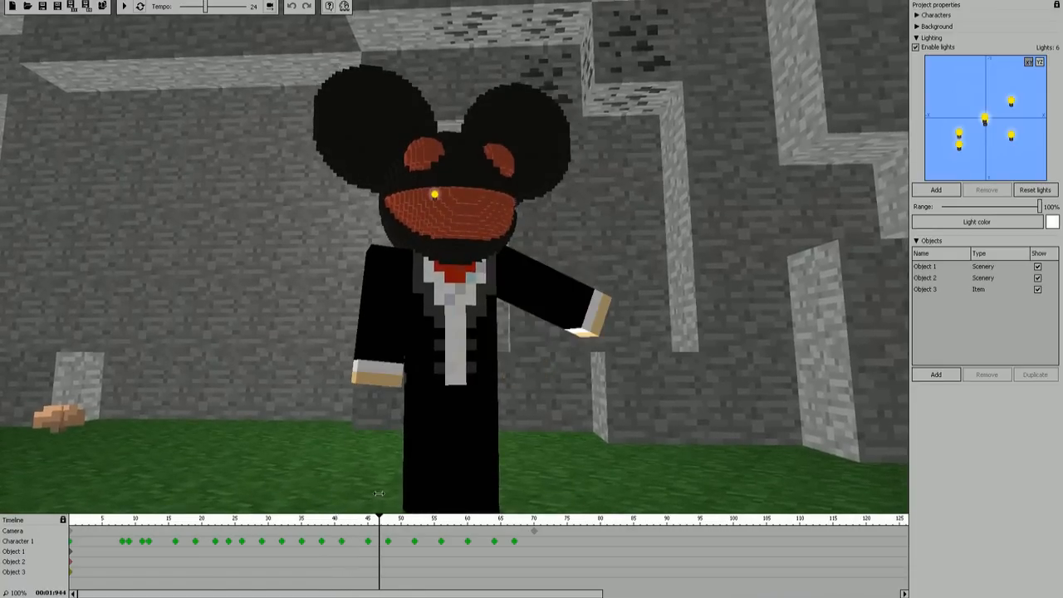
drag(379, 494, 450, 491)
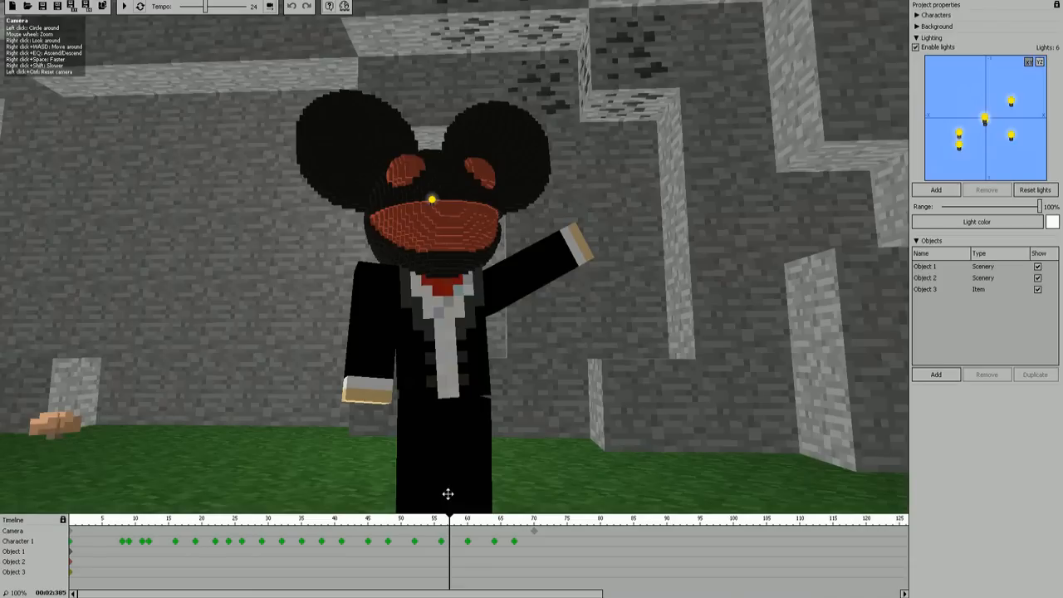
drag(450, 522, 45, 542)
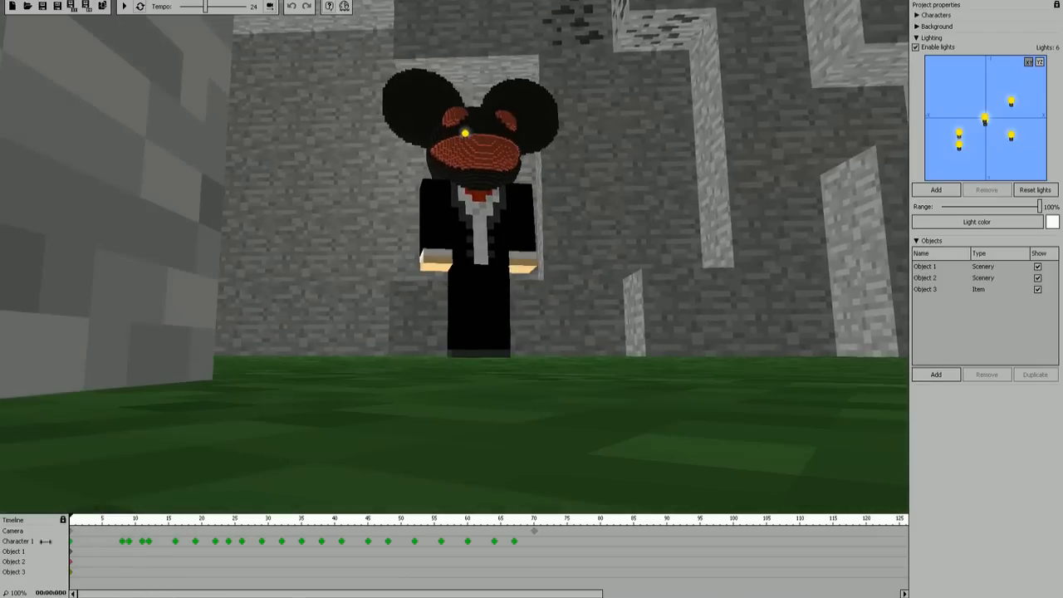
click(122, 6)
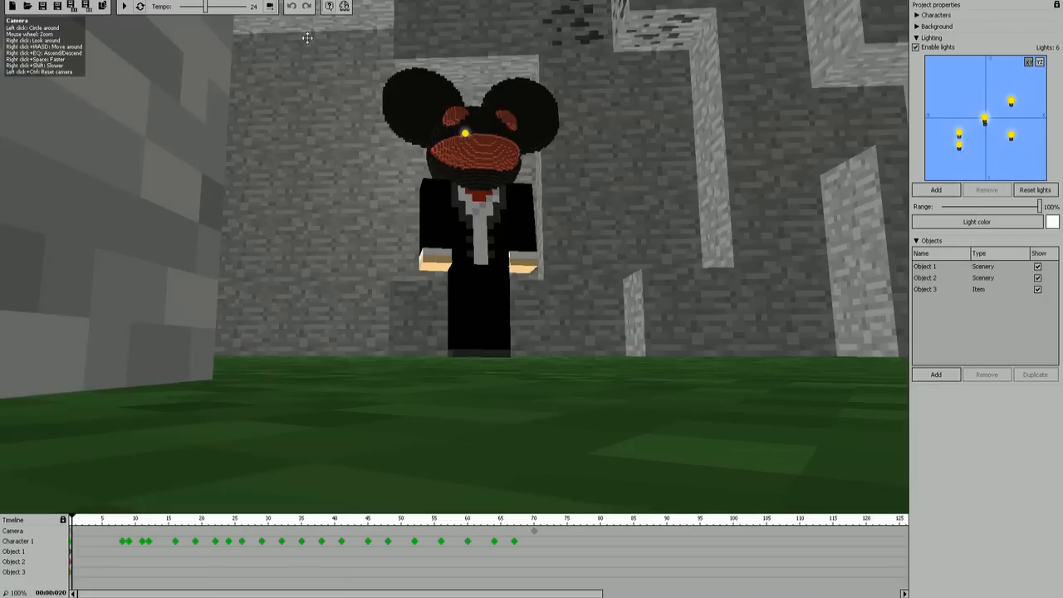
Step: Switch off the animated camera and examine the character's wave from a free viewpoint while scrubbing the timeline
click(272, 7)
right_drag(332, 166, 286, 225)
mouse_move(393, 380)
right_down()
mouse_move(366, 448)
mouse_move(403, 370)
mouse_move(394, 379)
right_up()
drag(353, 519, 359, 520)
right_drag(553, 316, 523, 333)
right_drag(340, 433, 366, 444)
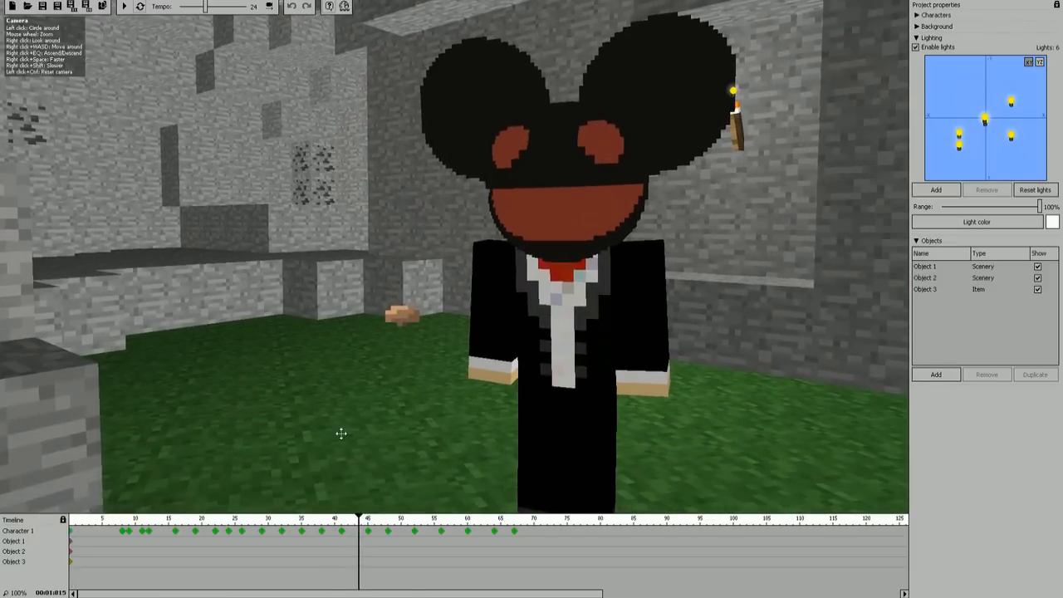
drag(359, 518, 401, 497)
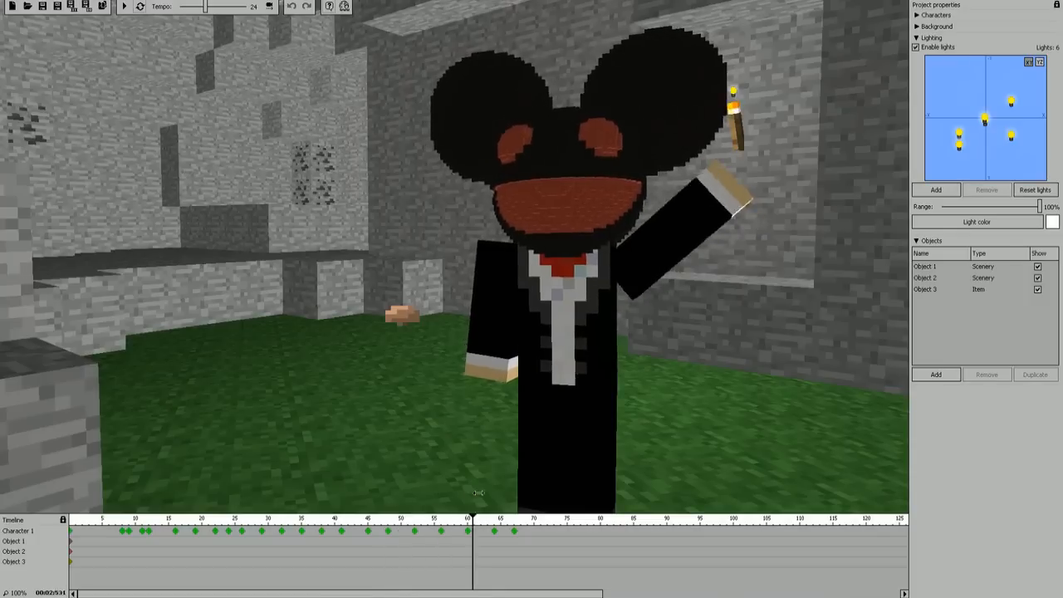